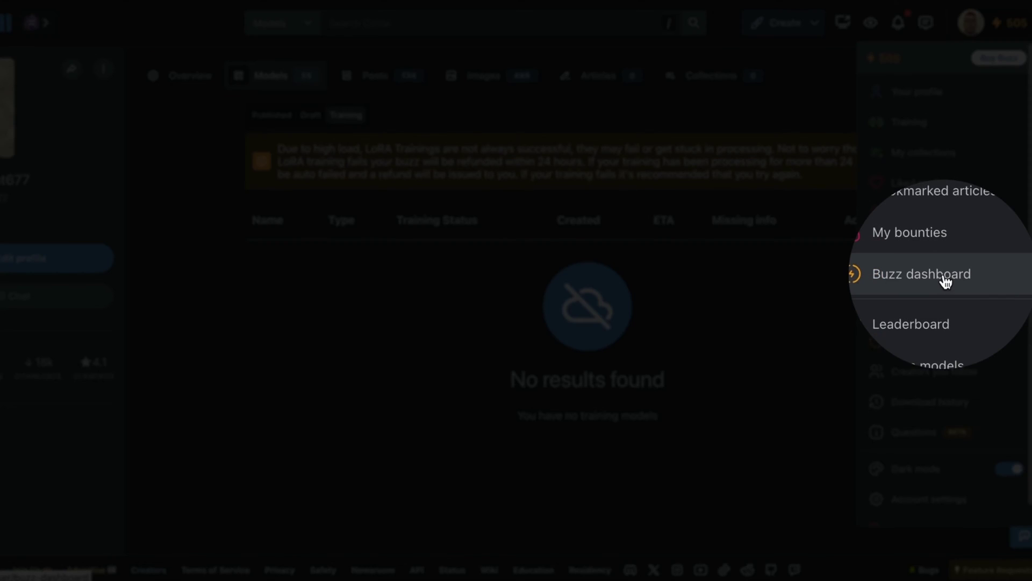
- Open the My Buzz Dashboard from the avatar menu, showing 505 current Buzz
{"action": "left_click", "coordinate": [945, 276]}
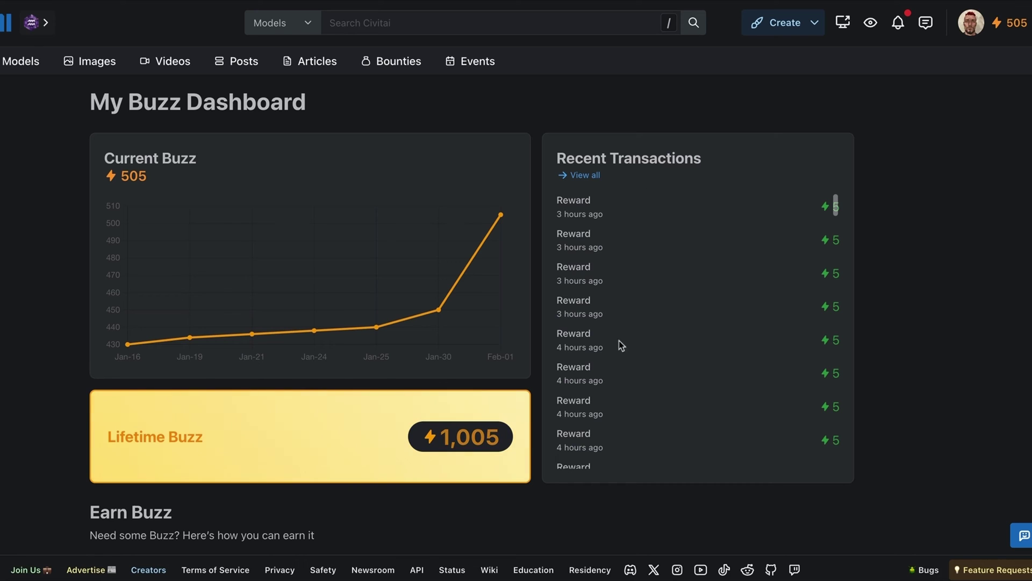
- Scroll through Recent Transactions, then down to the Spend Buzz section's Train card
{"action": "scroll", "coordinate": [632, 308], "scroll_direction": "down", "scroll_amount": 10}
{"action": "scroll", "coordinate": [634, 312], "scroll_direction": "up", "scroll_amount": 5}
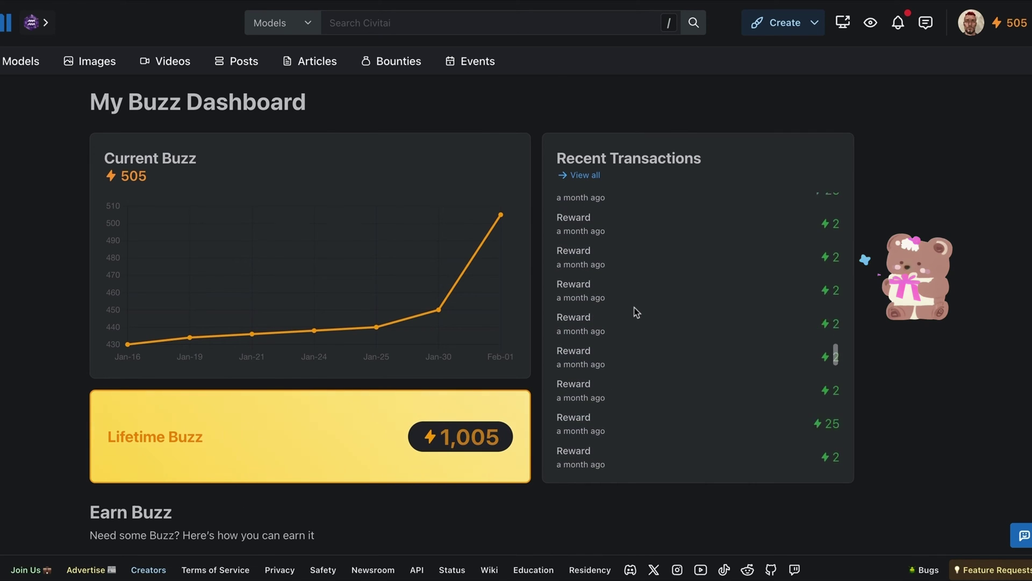
{"action": "scroll", "coordinate": [636, 310], "scroll_direction": "down", "scroll_amount": 3}
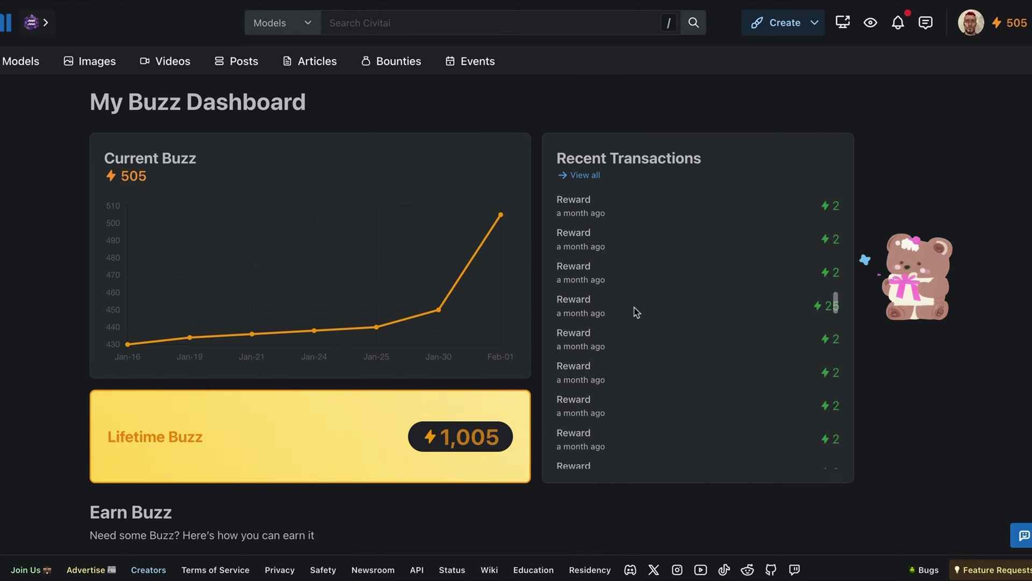
{"action": "scroll", "coordinate": [685, 322], "scroll_direction": "up", "scroll_amount": 4}
{"action": "scroll", "coordinate": [685, 318], "scroll_direction": "up", "scroll_amount": 2}
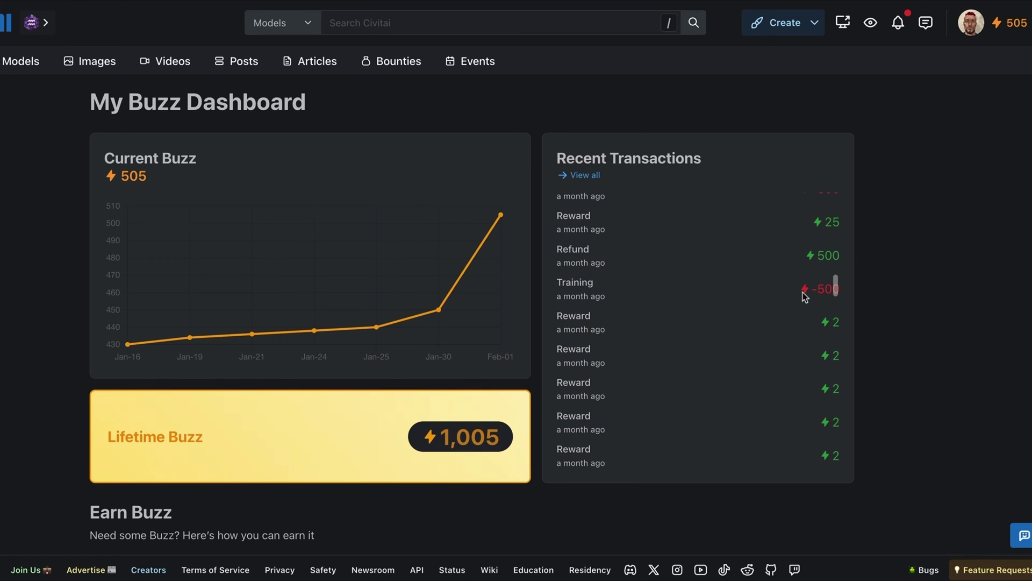
{"action": "scroll", "coordinate": [735, 289], "scroll_direction": "up", "scroll_amount": 3}
{"action": "scroll", "coordinate": [737, 289], "scroll_direction": "up", "scroll_amount": 10}
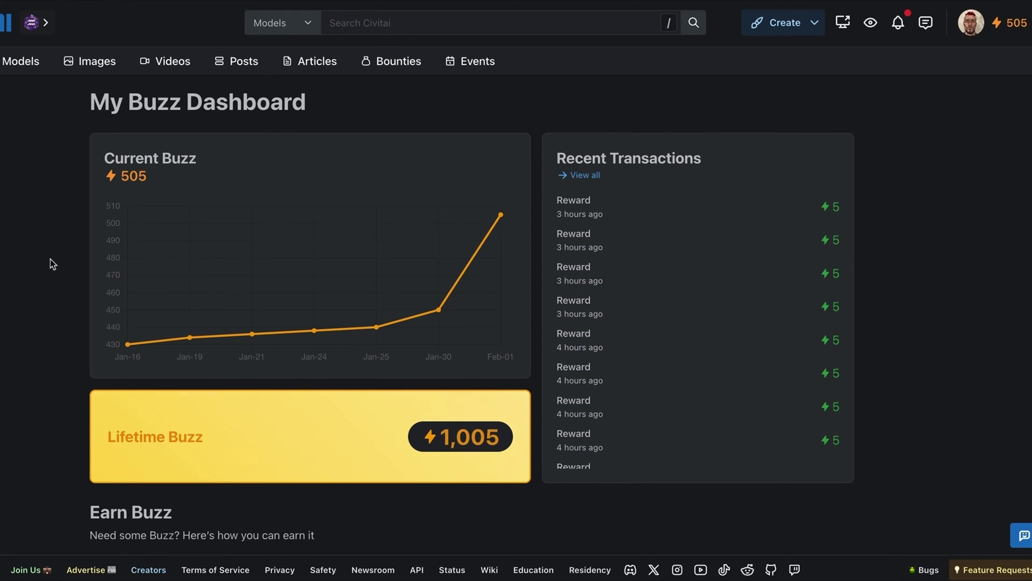
{"action": "scroll", "coordinate": [51, 263], "scroll_direction": "down", "scroll_amount": 2}
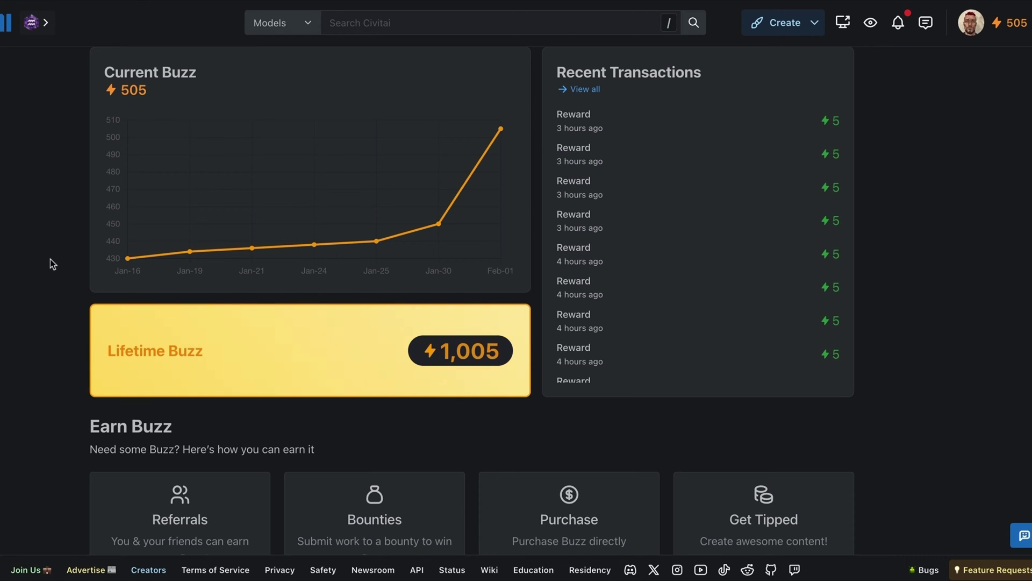
{"action": "scroll", "coordinate": [52, 263], "scroll_direction": "down", "scroll_amount": 4}
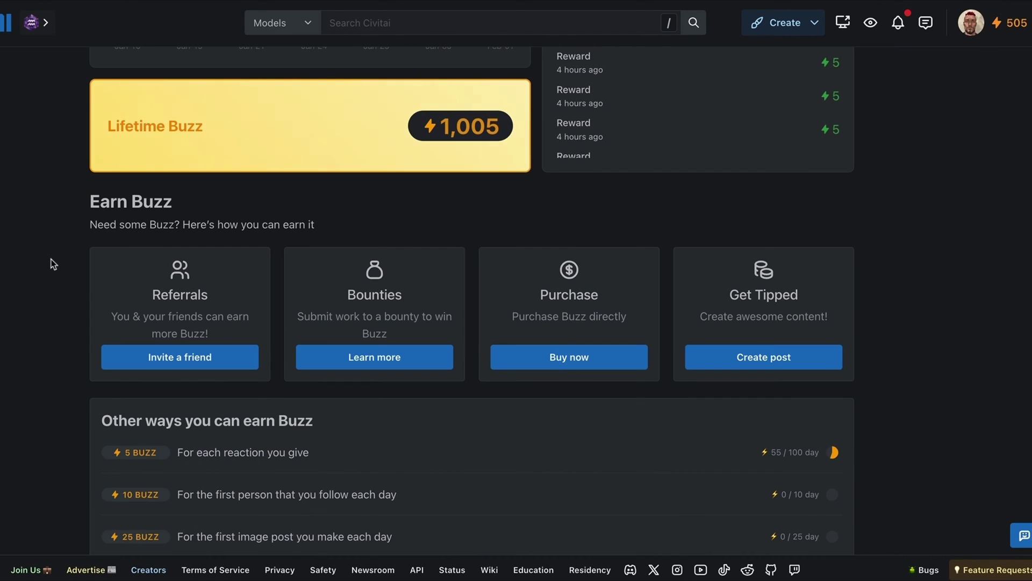
{"action": "scroll", "coordinate": [52, 263], "scroll_direction": "down", "scroll_amount": 2}
{"action": "scroll", "coordinate": [52, 264], "scroll_direction": "down", "scroll_amount": 8}
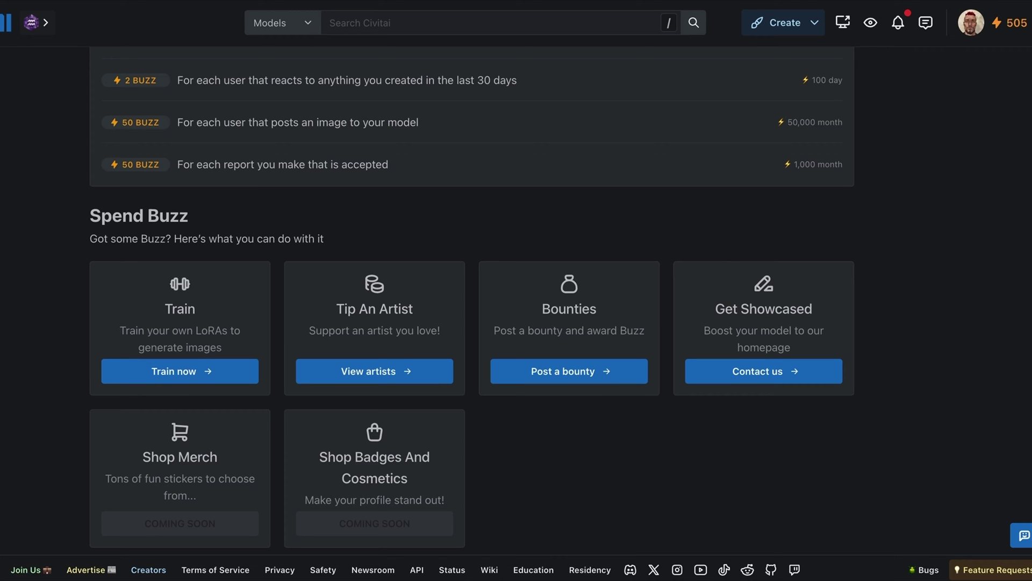
- Start a Style training named ProtoDarkGlow with 61 captioned images and rights confirmed
{"action": "left_click", "coordinate": [187, 373]}
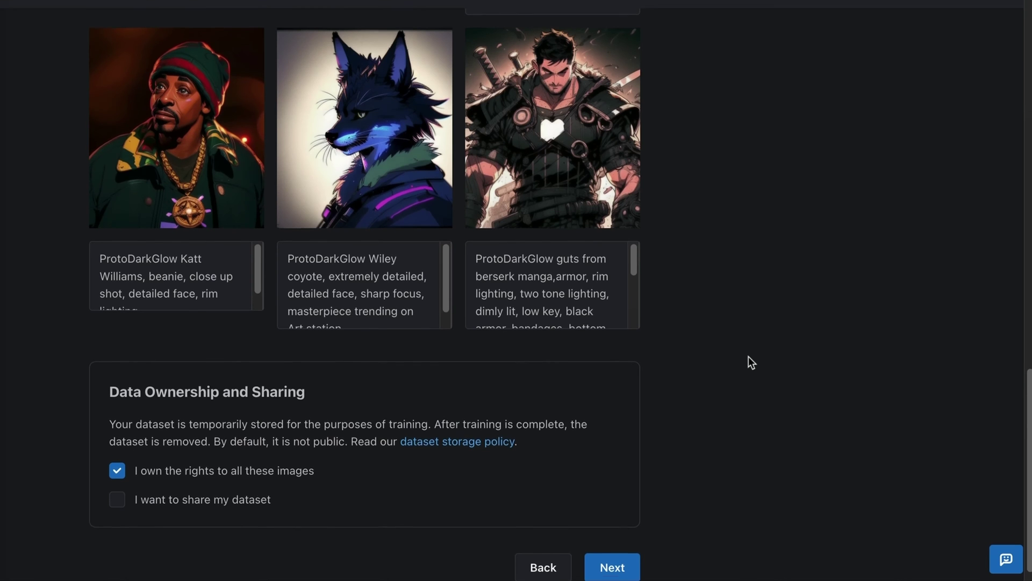
{"action": "scroll", "coordinate": [750, 363], "scroll_direction": "up", "scroll_amount": 1}
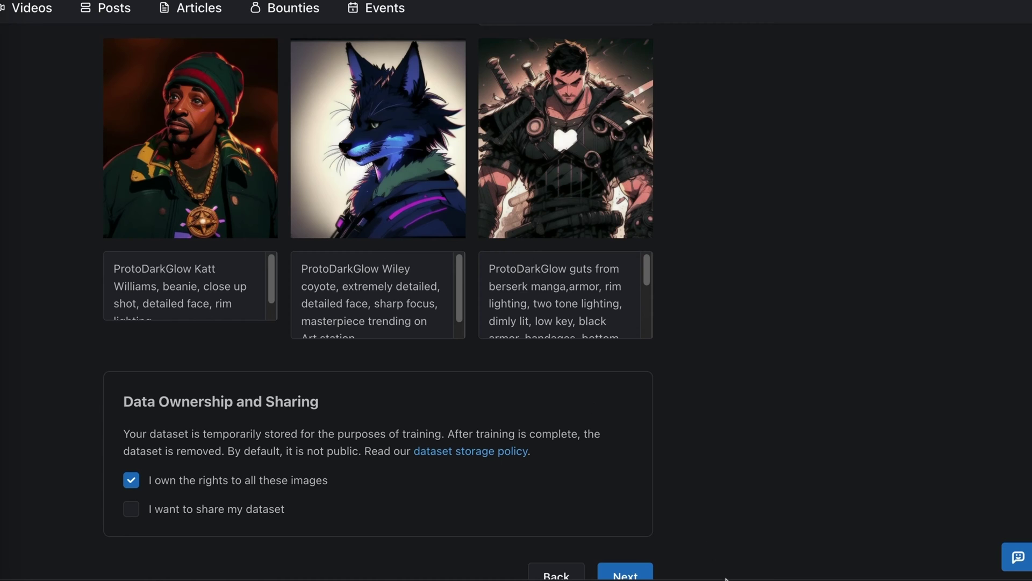
{"action": "left_click", "coordinate": [650, 566]}
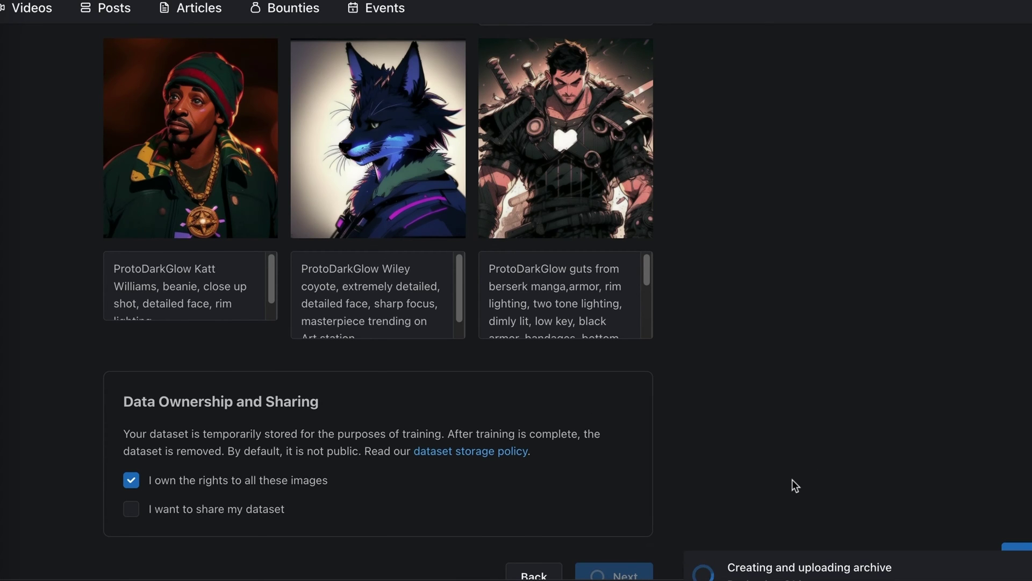
{"action": "scroll", "coordinate": [788, 487], "scroll_direction": "down", "scroll_amount": 1}
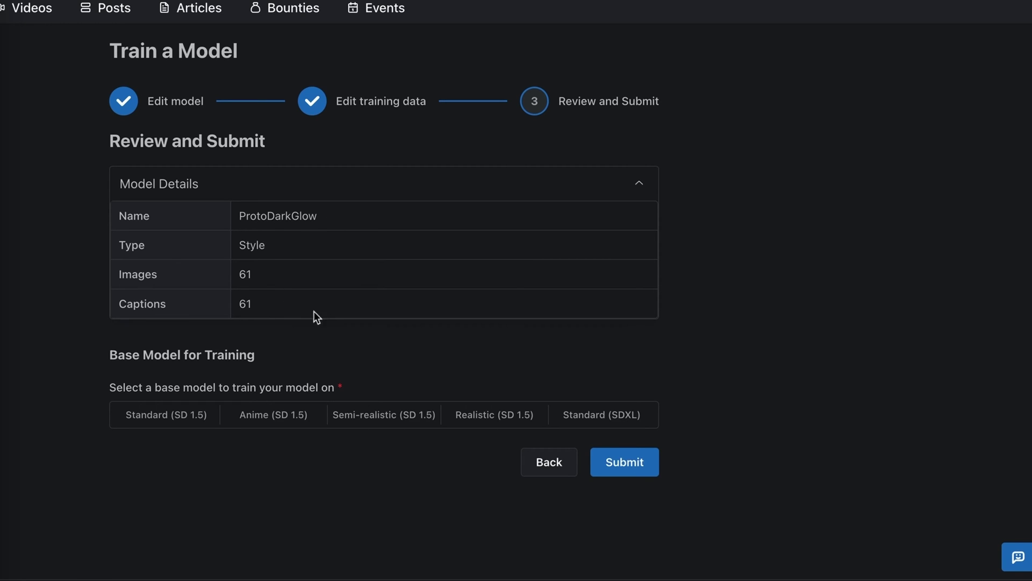
- Compare the Standard (SD 1.5) and Standard (SDXL) base models, settling on SD 1.5 for 500 Buzz
{"action": "left_click", "coordinate": [194, 424]}
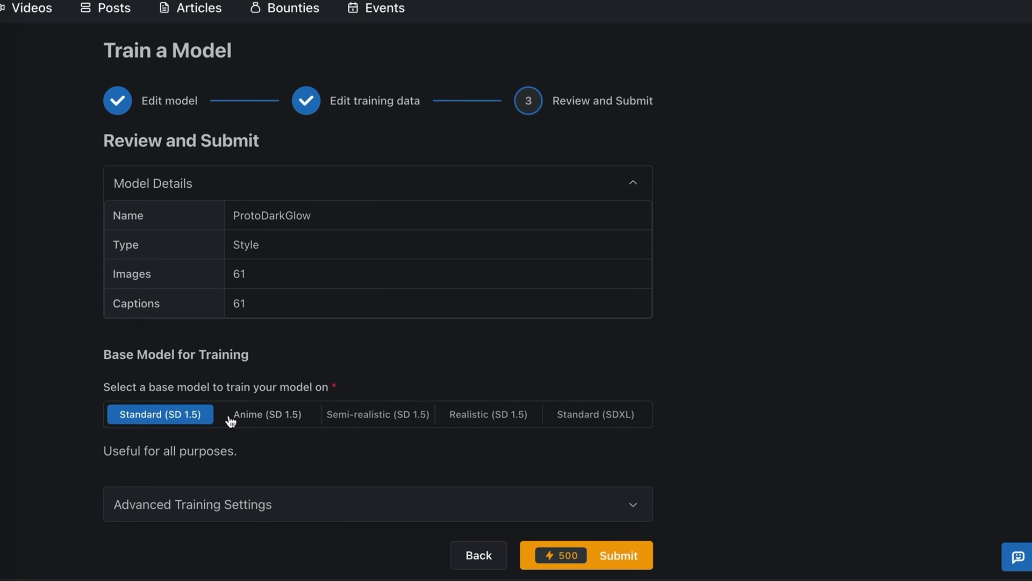
{"action": "scroll", "coordinate": [237, 417], "scroll_direction": "down", "scroll_amount": 1}
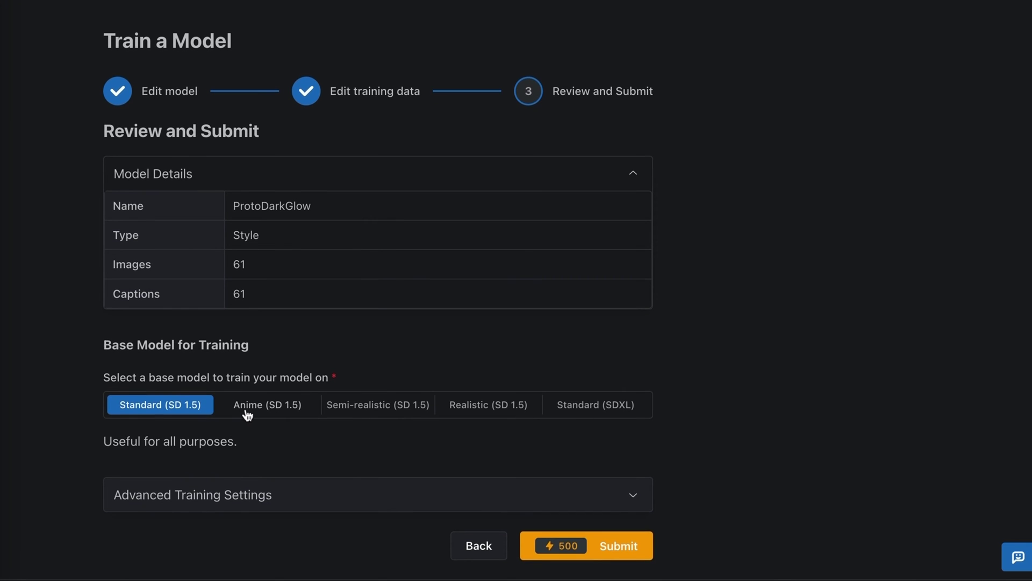
{"action": "left_click", "coordinate": [594, 413]}
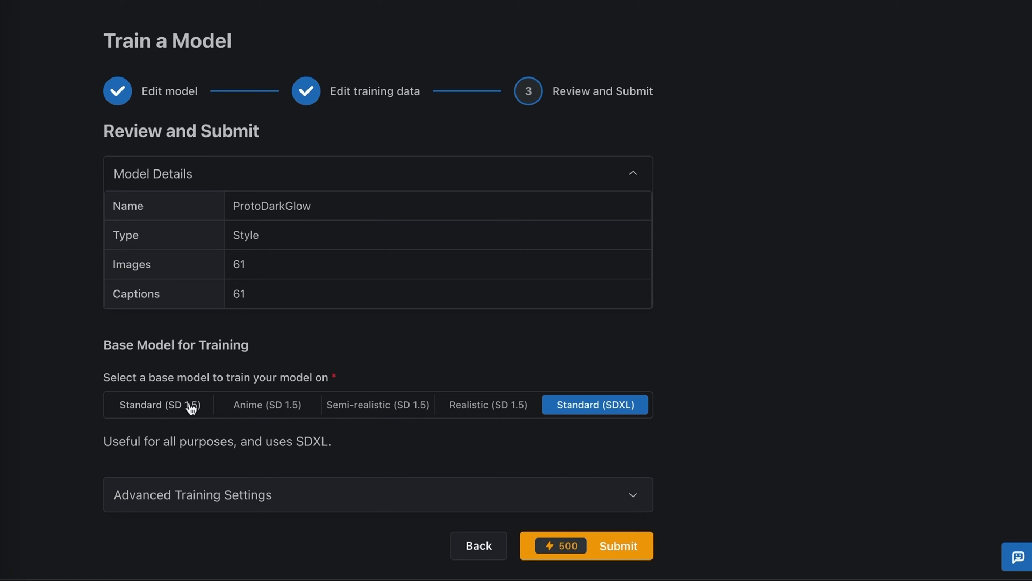
{"action": "left_click", "coordinate": [164, 406]}
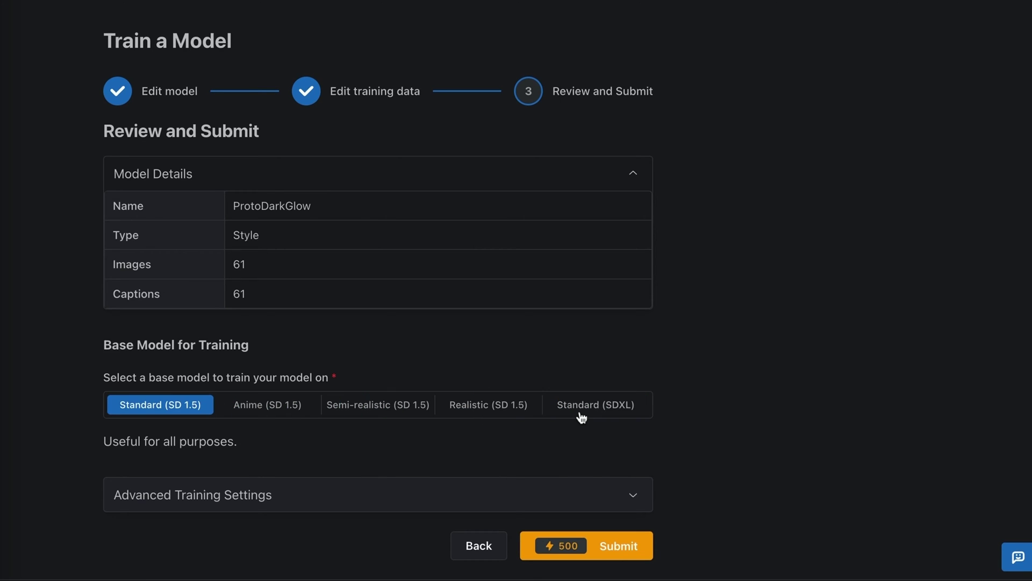
{"action": "left_click", "coordinate": [618, 407]}
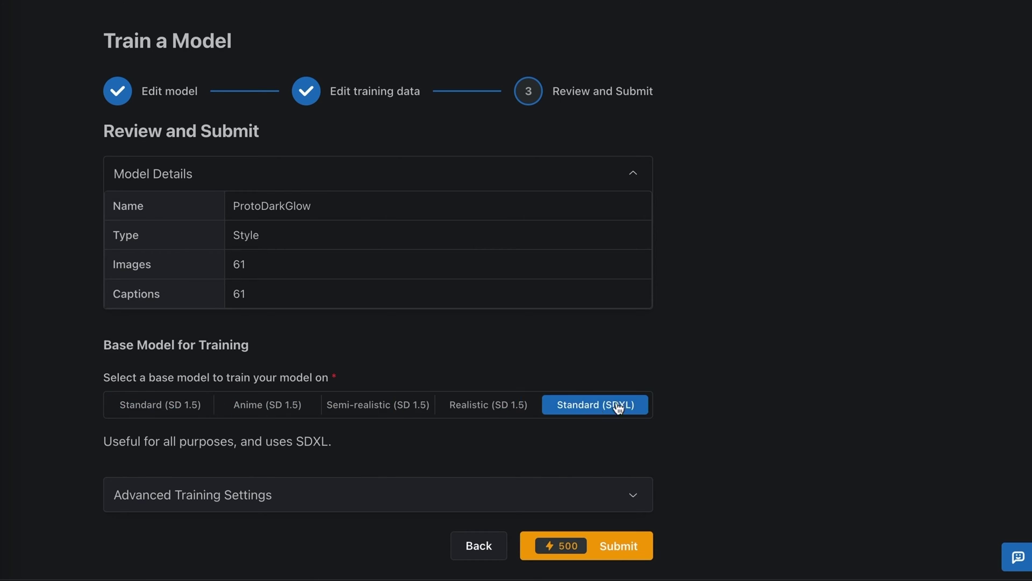
{"action": "left_click", "coordinate": [171, 408]}
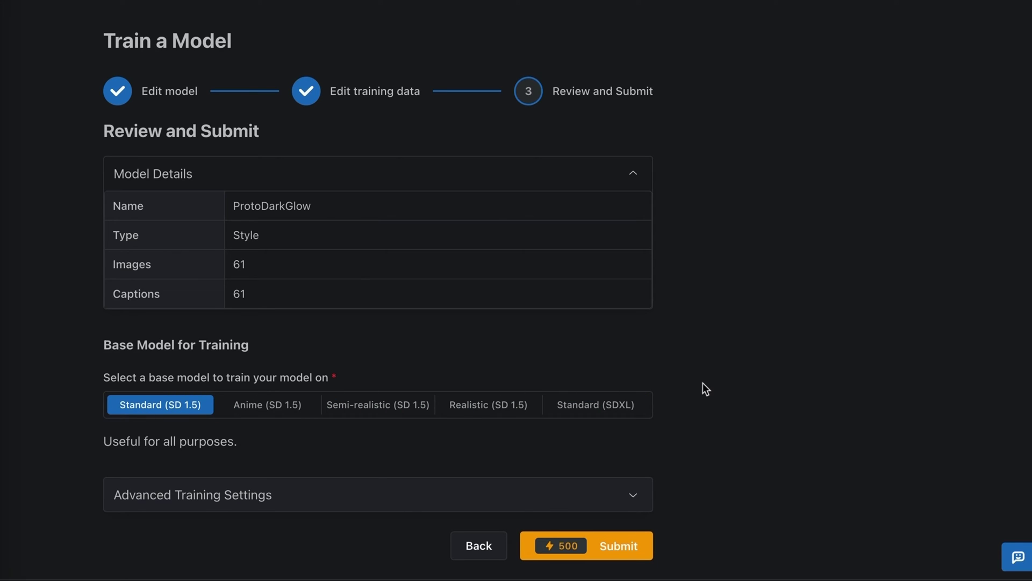
- Expand Advanced Training Settings, showing 10 epochs, 4 repeats, batch size 6 and 512 resolution
{"action": "left_click", "coordinate": [633, 495]}
{"action": "scroll", "coordinate": [634, 152], "scroll_direction": "down", "scroll_amount": 5}
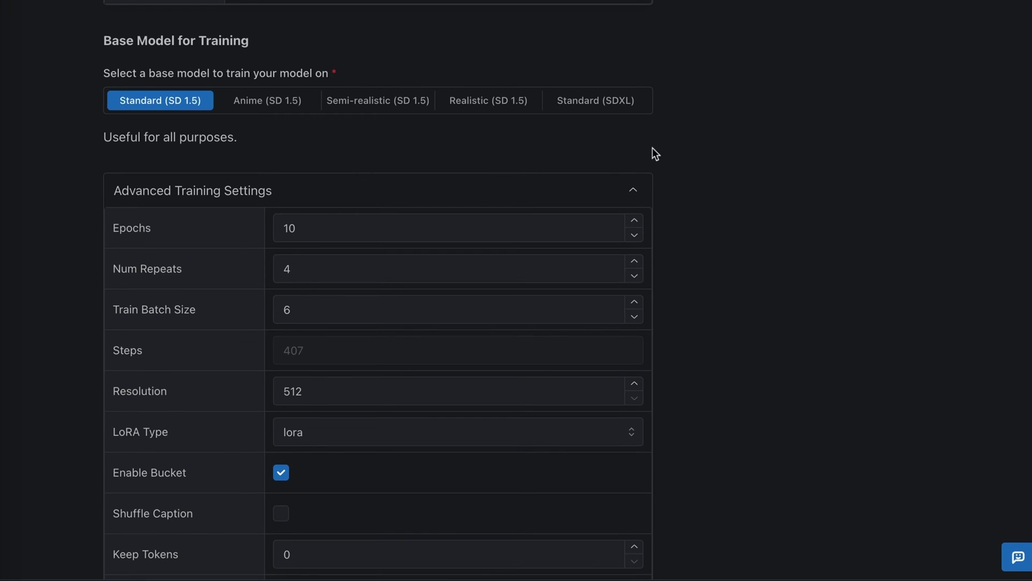
{"action": "scroll", "coordinate": [669, 218], "scroll_direction": "down", "scroll_amount": 2}
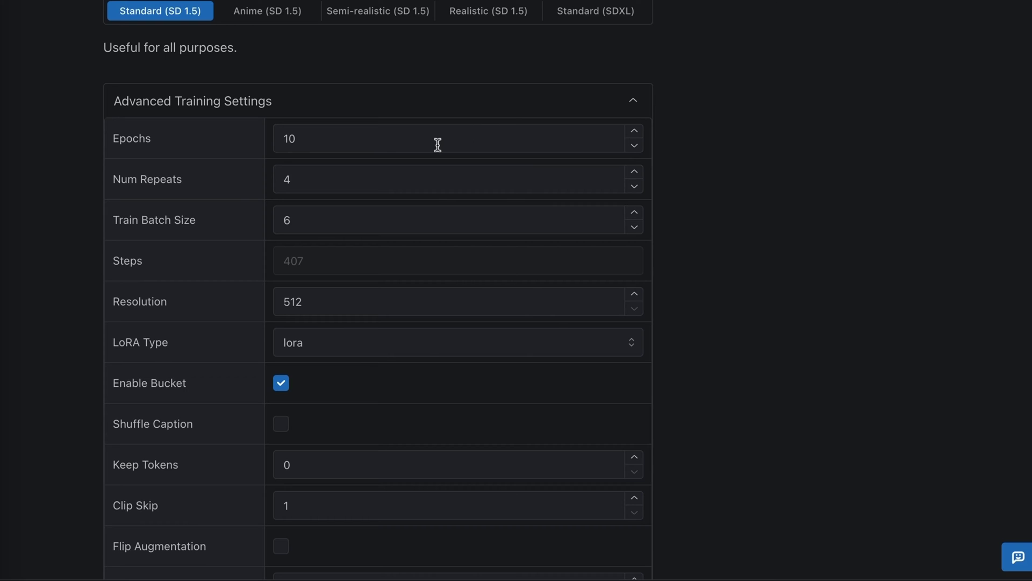
{"action": "scroll", "coordinate": [424, 168], "scroll_direction": "down", "scroll_amount": 1}
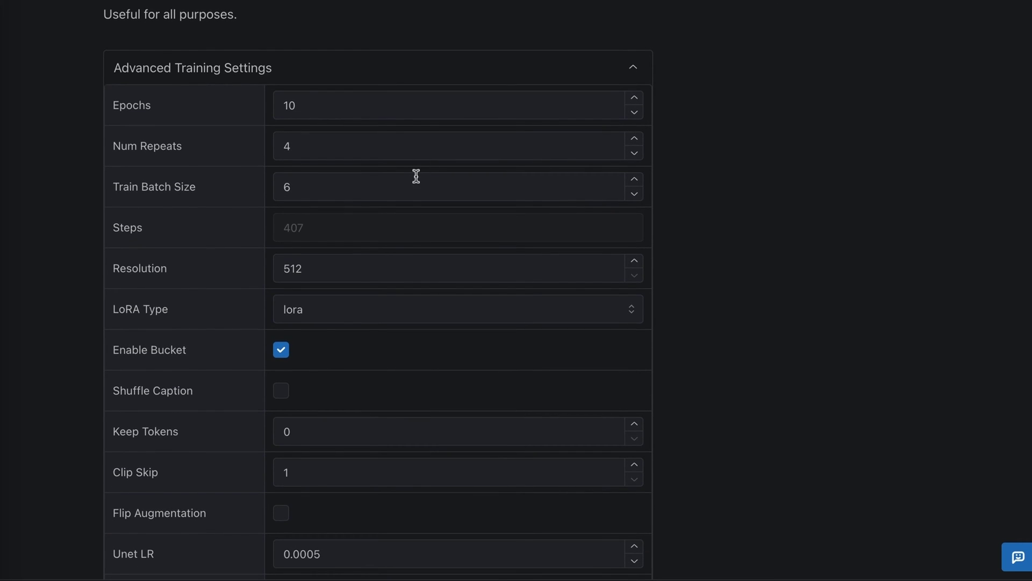
{"action": "scroll", "coordinate": [406, 199], "scroll_direction": "down", "scroll_amount": 1}
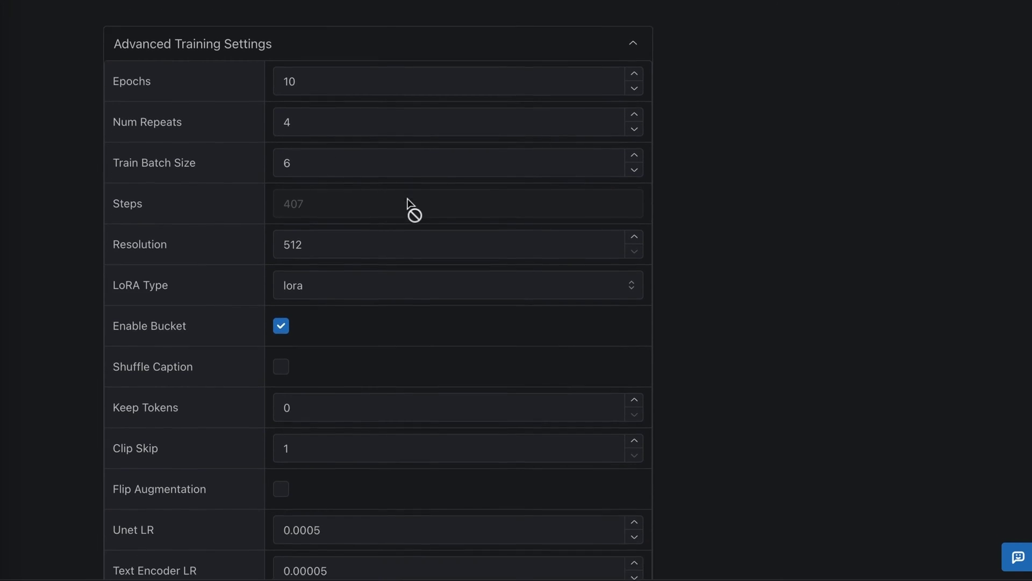
{"action": "scroll", "coordinate": [417, 236], "scroll_direction": "down", "scroll_amount": 2}
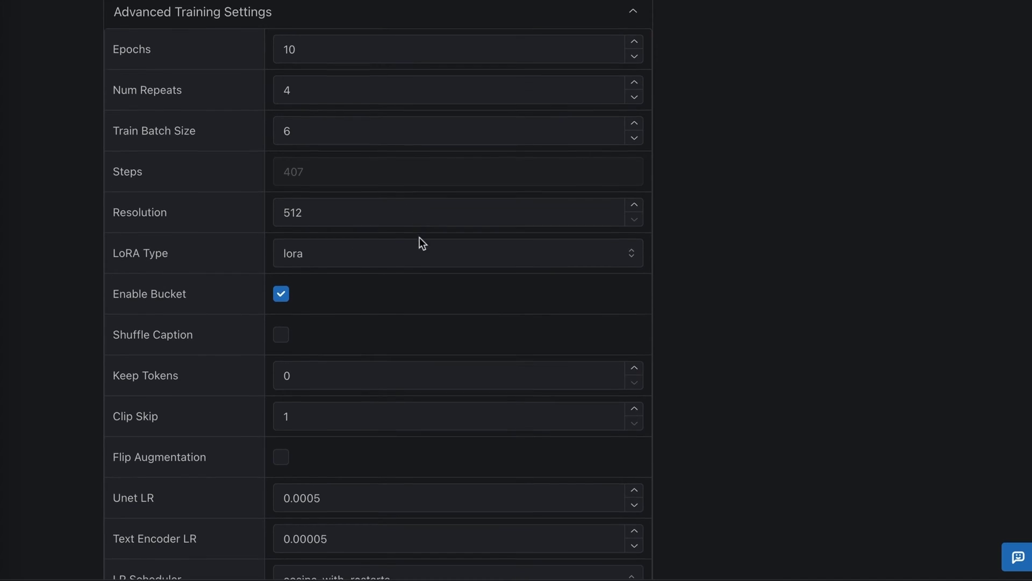
- Check the available LoRA Type options and keep lora as the type
{"action": "left_click", "coordinate": [396, 191]}
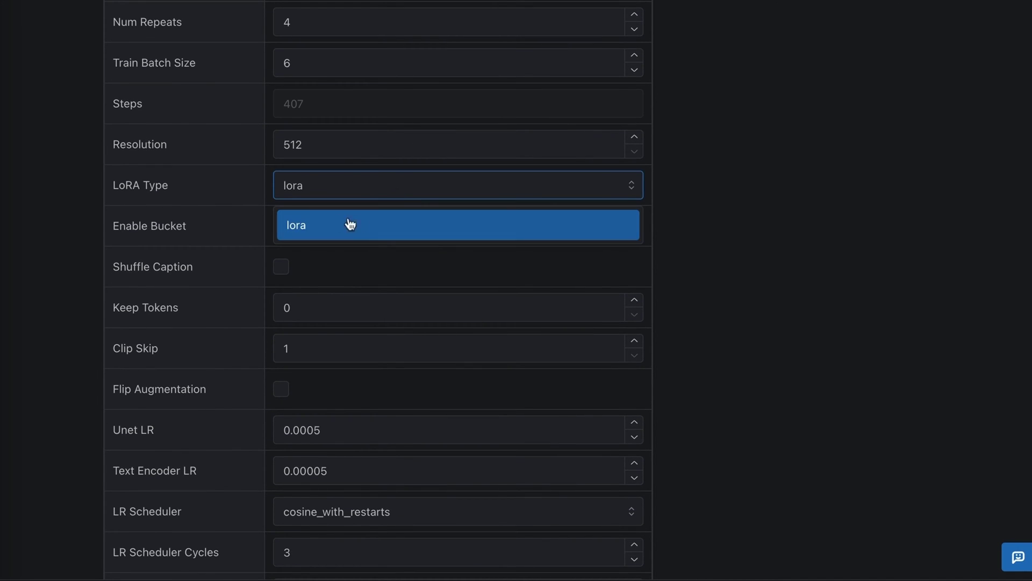
{"action": "left_click", "coordinate": [751, 183]}
{"action": "left_click", "coordinate": [578, 193]}
{"action": "left_click", "coordinate": [609, 194]}
{"action": "scroll", "coordinate": [529, 212], "scroll_direction": "down", "scroll_amount": 3}
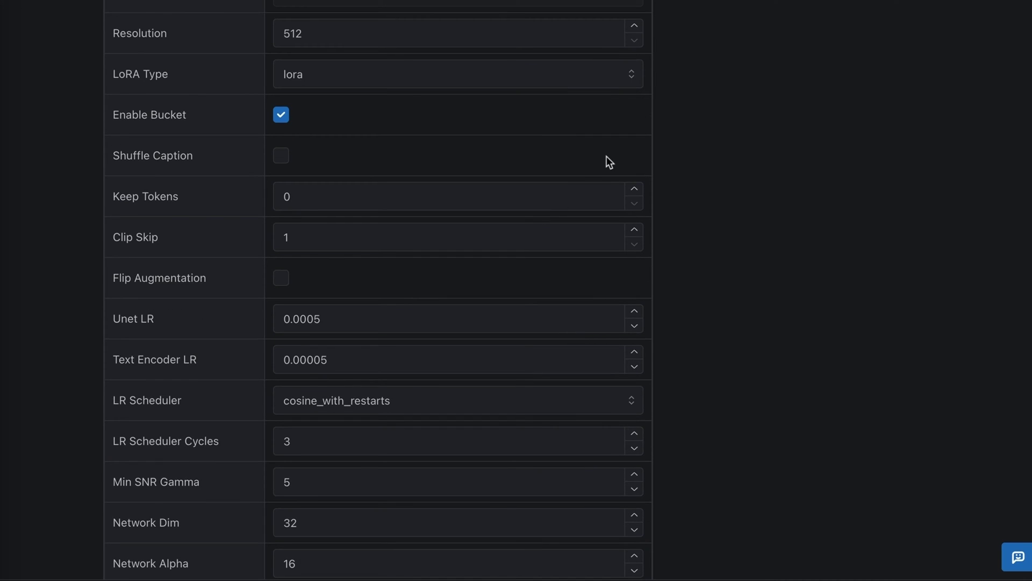
{"action": "scroll", "coordinate": [608, 154], "scroll_direction": "down", "scroll_amount": 1}
{"action": "scroll", "coordinate": [608, 154], "scroll_direction": "down", "scroll_amount": 3}
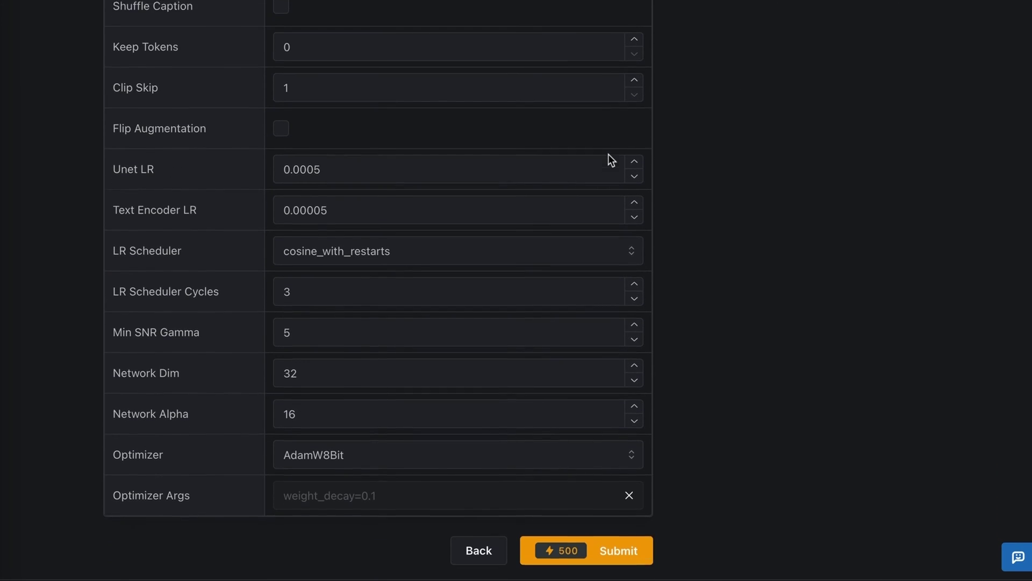
{"action": "scroll", "coordinate": [439, 238], "scroll_direction": "up", "scroll_amount": 12}
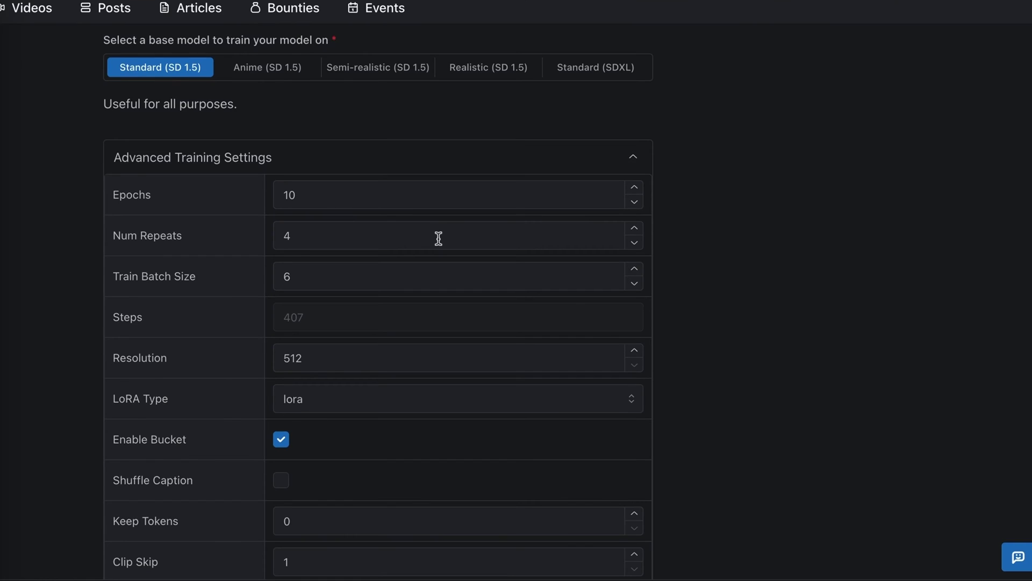
- Set Num Repeats to 7 and Epochs to 16
{"action": "left_click", "coordinate": [635, 229]}
{"action": "left_click", "coordinate": [635, 229]}
{"action": "left_click", "coordinate": [635, 229]}
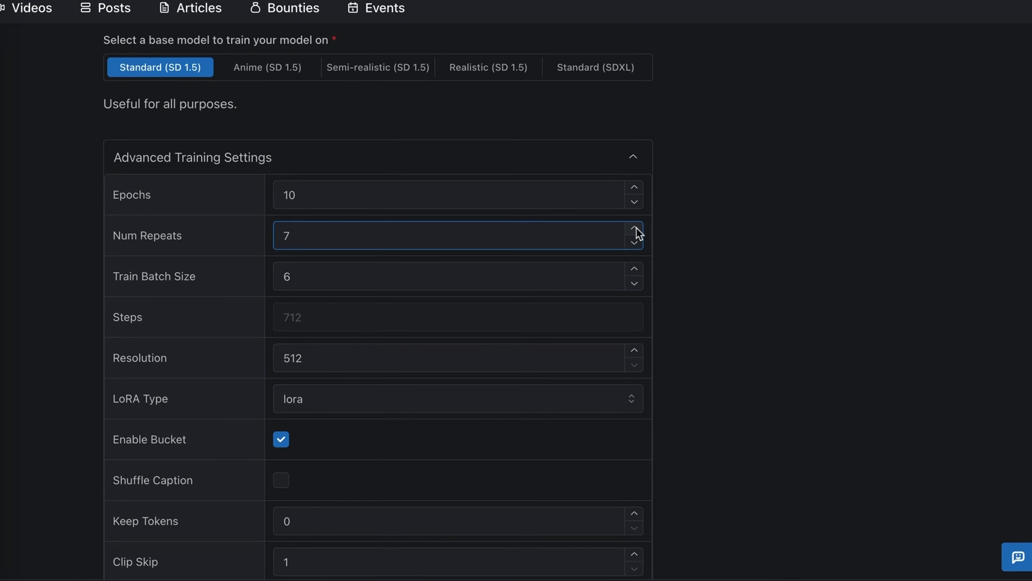
{"action": "left_click", "coordinate": [636, 242]}
{"action": "left_click", "coordinate": [635, 242]}
{"action": "left_click", "coordinate": [635, 229]}
{"action": "left_click", "coordinate": [635, 229]}
{"action": "left_click", "coordinate": [634, 189]}
{"action": "left_click", "coordinate": [634, 189]}
{"action": "left_click", "coordinate": [634, 190]}
{"action": "left_click", "coordinate": [634, 189]}
{"action": "left_click", "coordinate": [635, 189]}
{"action": "left_click", "coordinate": [634, 189]}
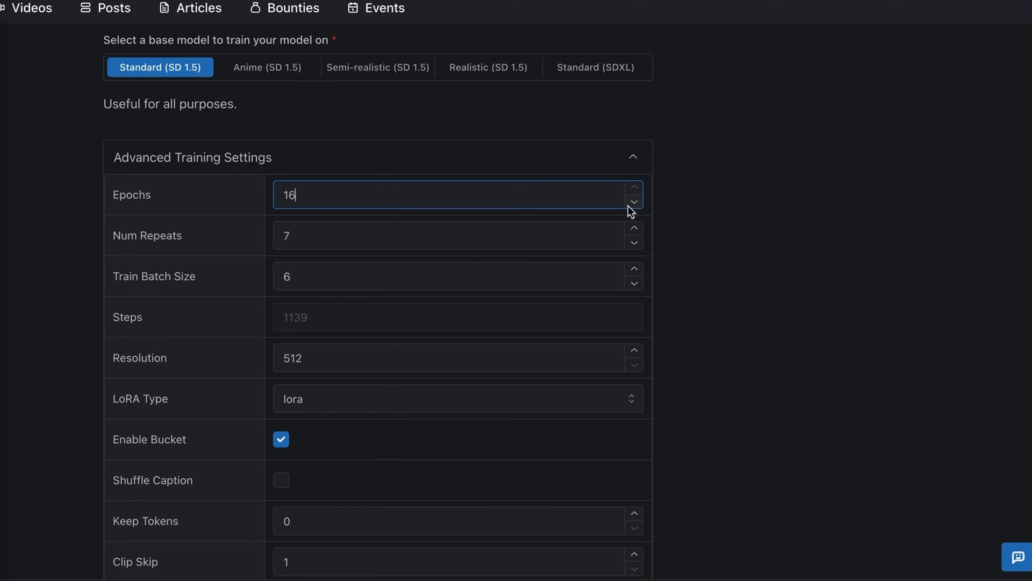
- Keep AdamW8Bit as optimizer, with Unet LR 0.0005, Network Dim 32 and Alpha 16
{"action": "scroll", "coordinate": [574, 271], "scroll_direction": "down", "scroll_amount": 1}
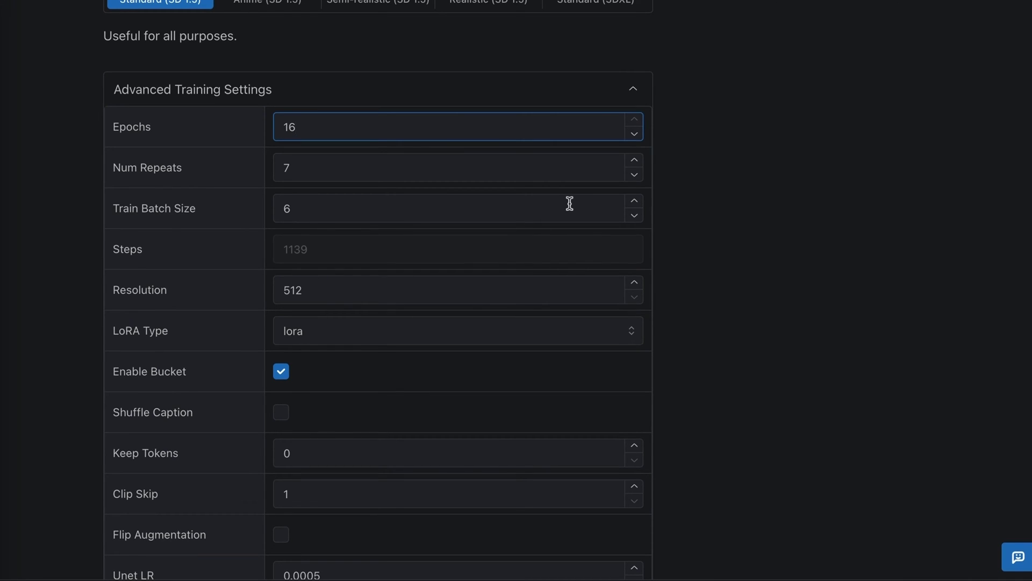
{"action": "scroll", "coordinate": [573, 367], "scroll_direction": "down", "scroll_amount": 6}
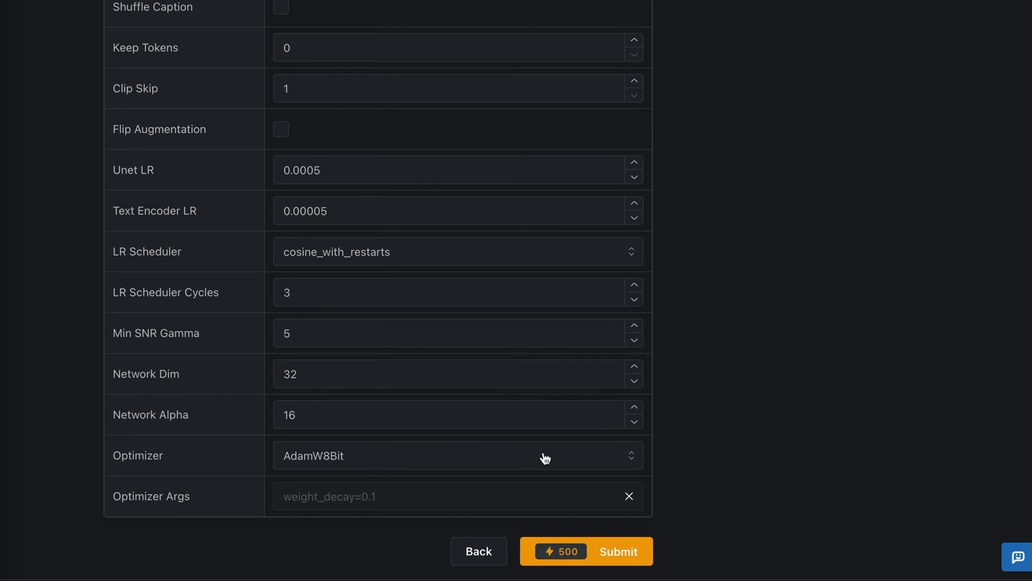
{"action": "left_click", "coordinate": [411, 462]}
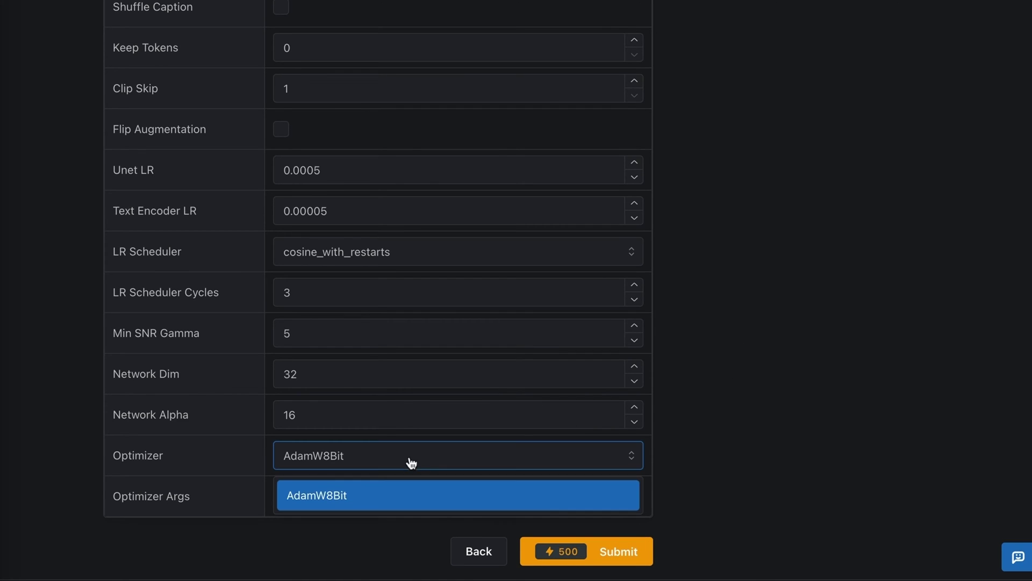
{"action": "left_click", "coordinate": [675, 401]}
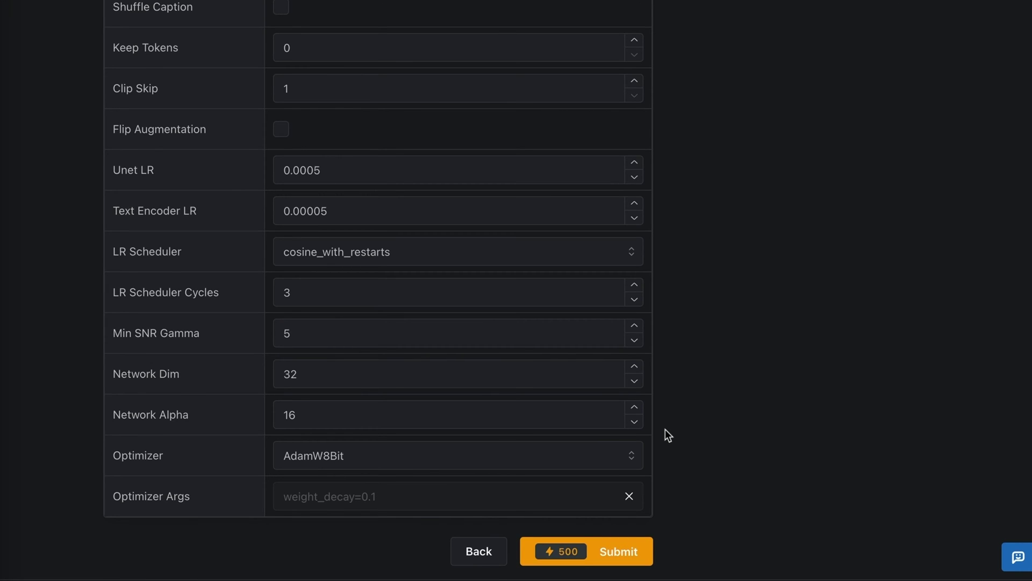
{"action": "scroll", "coordinate": [668, 435], "scroll_direction": "up", "scroll_amount": 2}
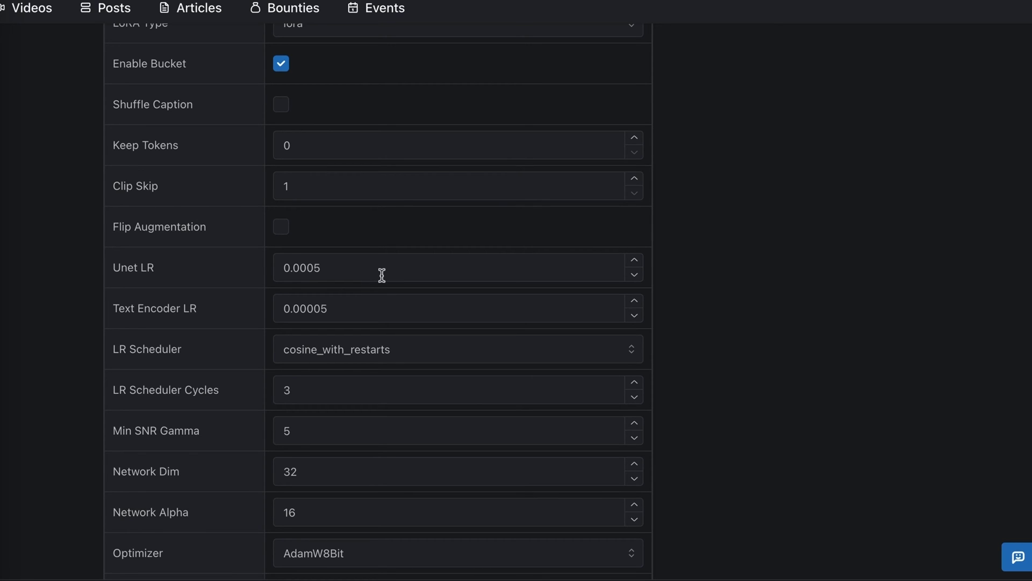
- Submit the ProtoDarkGlow training and confirm the 500 Buzz transaction
{"action": "scroll", "coordinate": [584, 517], "scroll_direction": "down", "scroll_amount": 2}
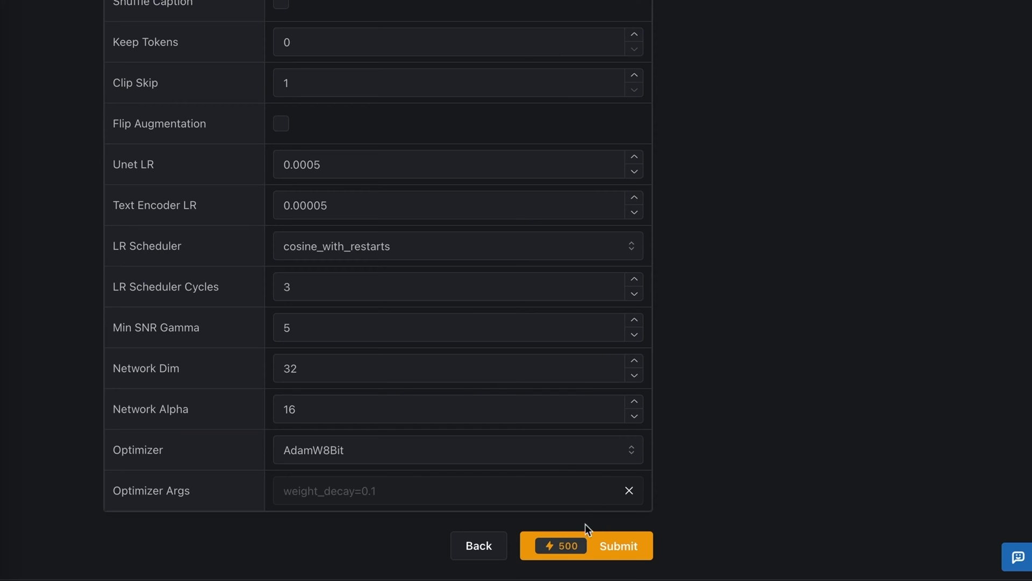
{"action": "left_click", "coordinate": [616, 548]}
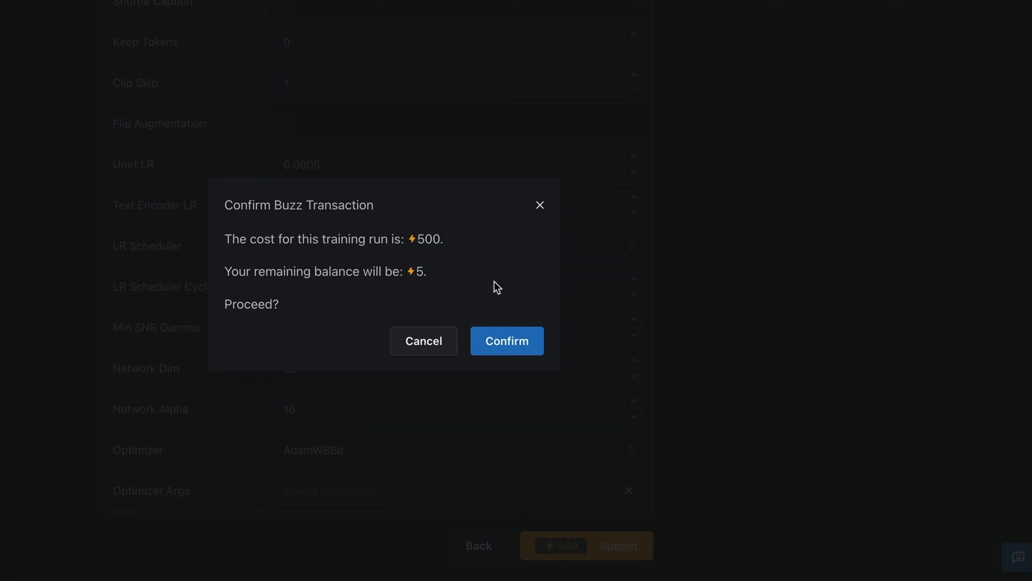
{"action": "left_click", "coordinate": [507, 341]}
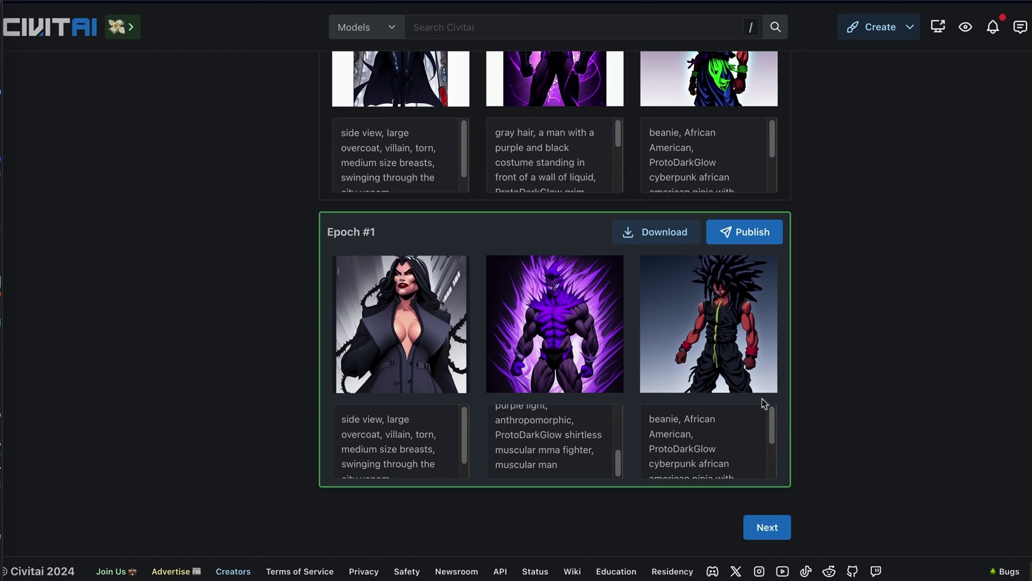
{"action": "scroll", "coordinate": [771, 398], "scroll_direction": "up", "scroll_amount": 3}
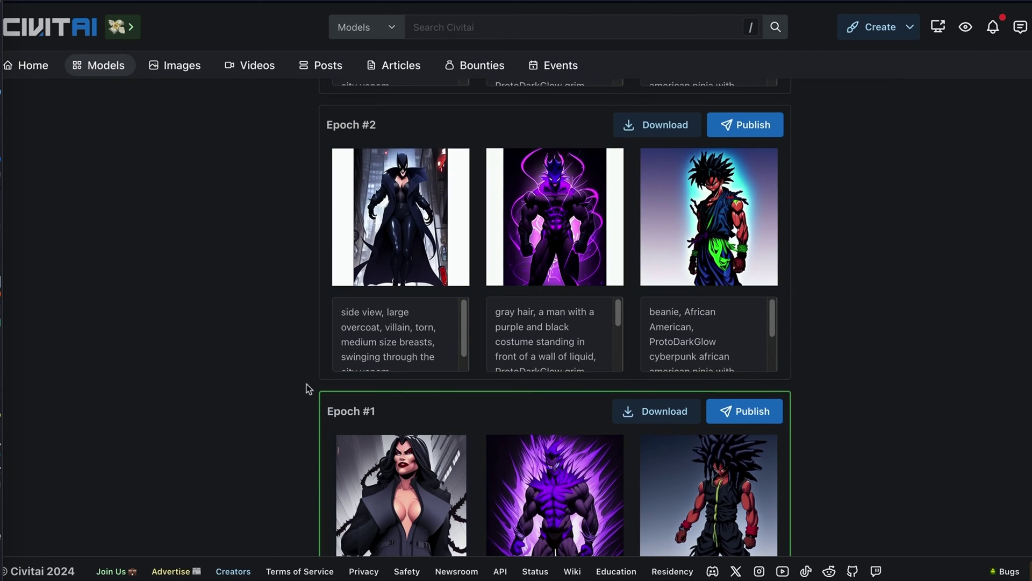
{"action": "scroll", "coordinate": [344, 328], "scroll_direction": "up", "scroll_amount": 2}
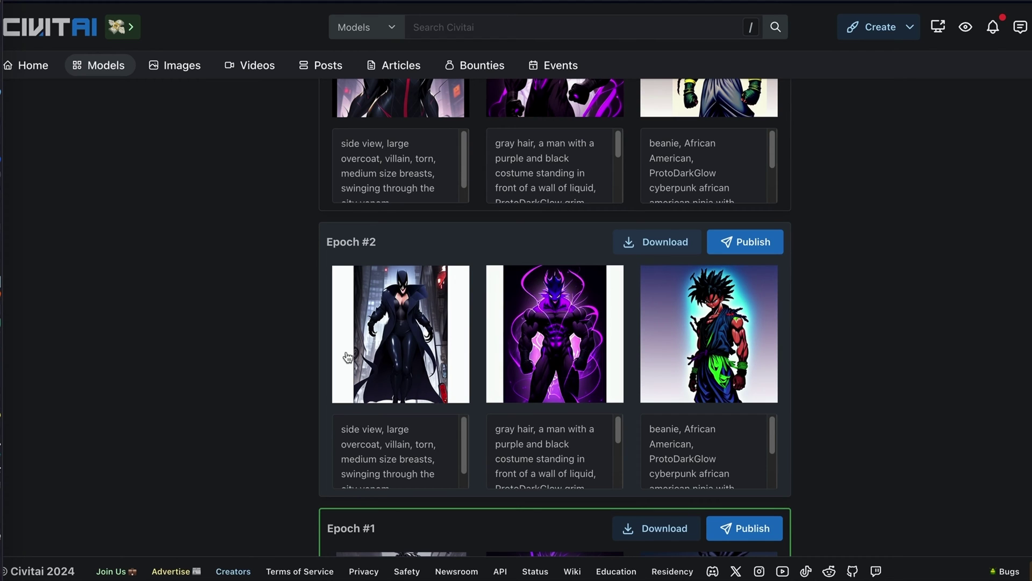
{"action": "scroll", "coordinate": [348, 356], "scroll_direction": "up", "scroll_amount": 5}
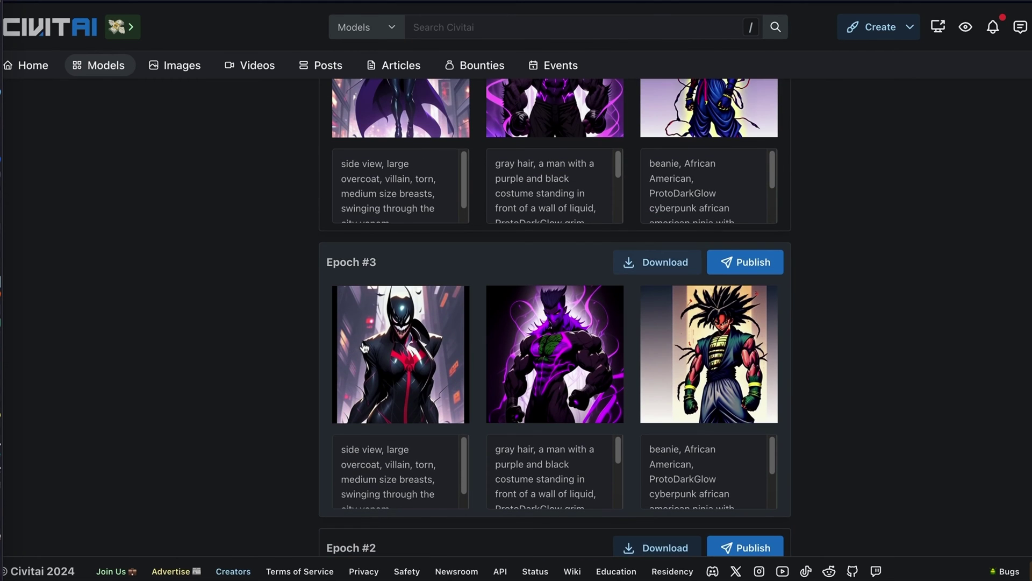
{"action": "scroll", "coordinate": [450, 368], "scroll_direction": "up", "scroll_amount": 2}
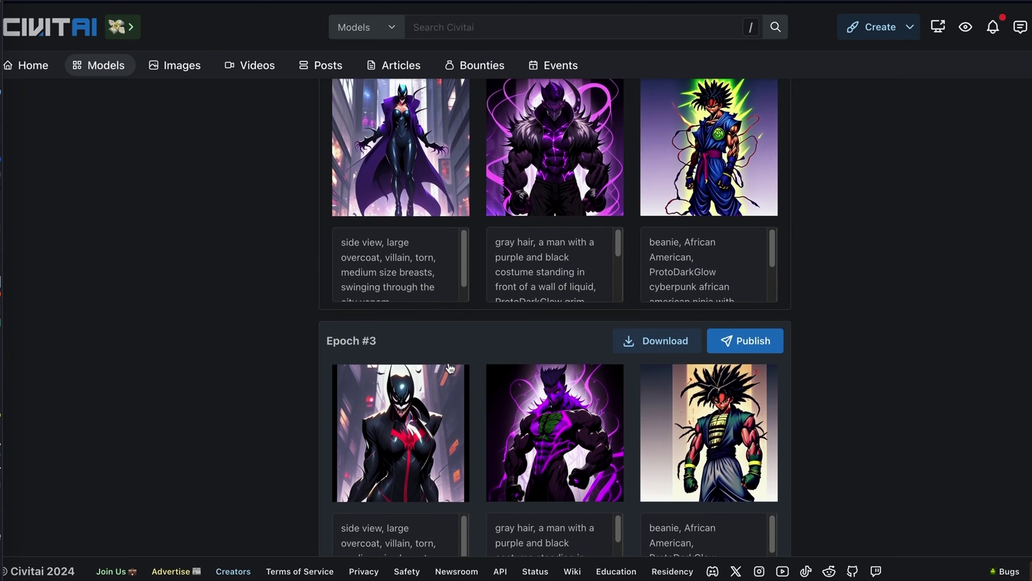
{"action": "scroll", "coordinate": [484, 352], "scroll_direction": "up", "scroll_amount": 8}
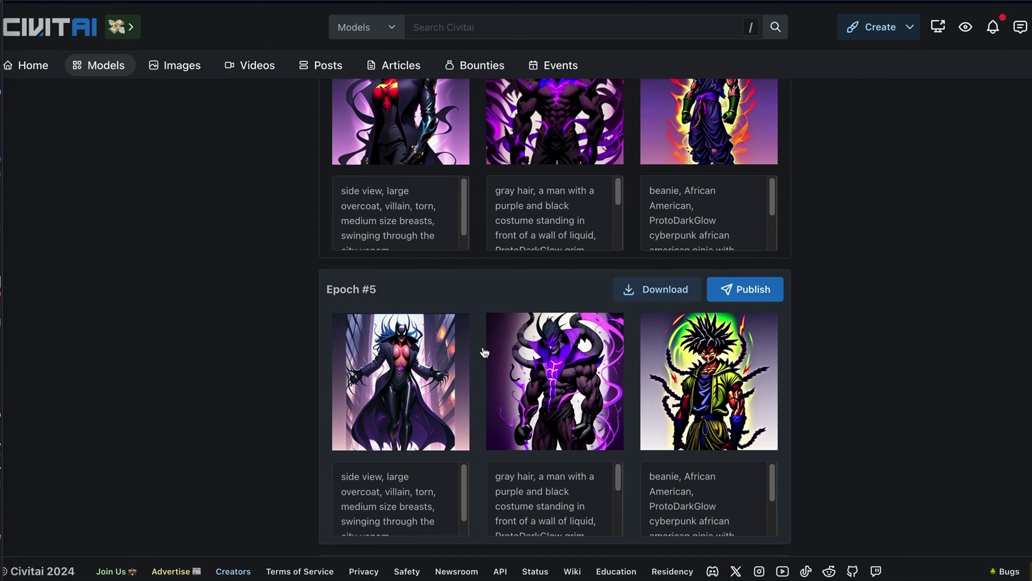
{"action": "scroll", "coordinate": [484, 353], "scroll_direction": "up", "scroll_amount": 3}
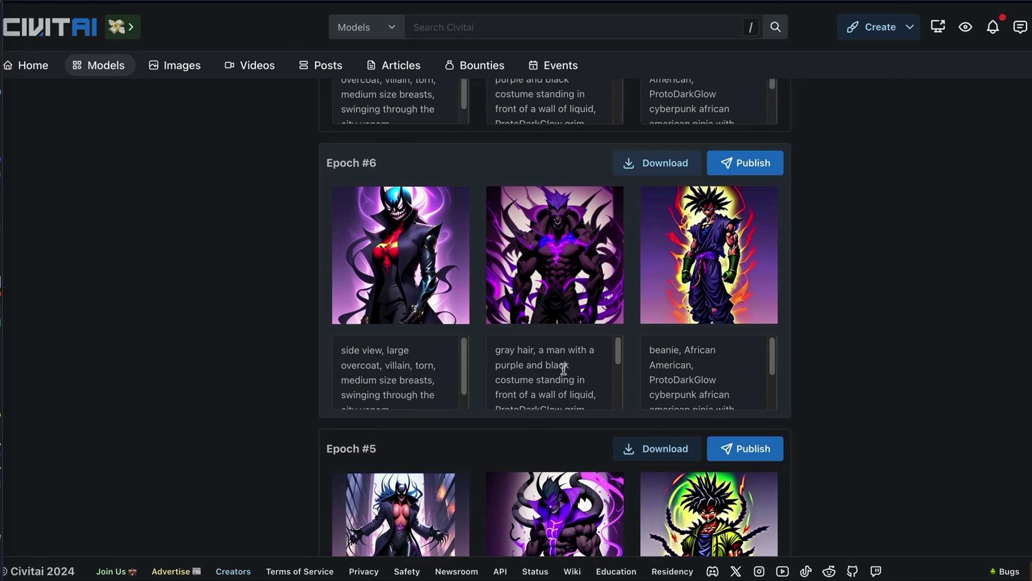
{"action": "scroll", "coordinate": [562, 369], "scroll_direction": "down", "scroll_amount": 3}
{"action": "scroll", "coordinate": [557, 366], "scroll_direction": "down", "scroll_amount": 5}
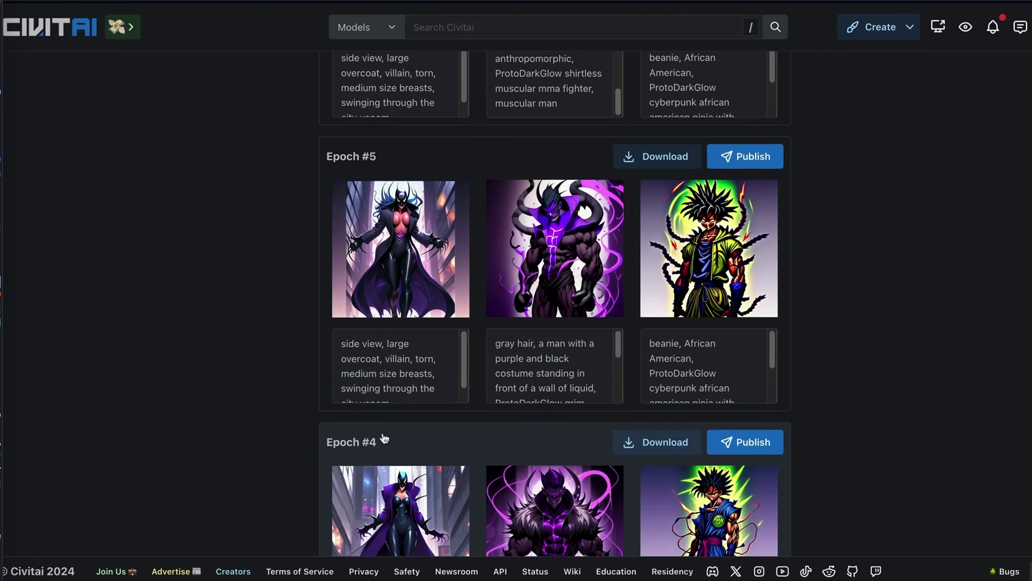
{"action": "scroll", "coordinate": [472, 418], "scroll_direction": "up", "scroll_amount": 5}
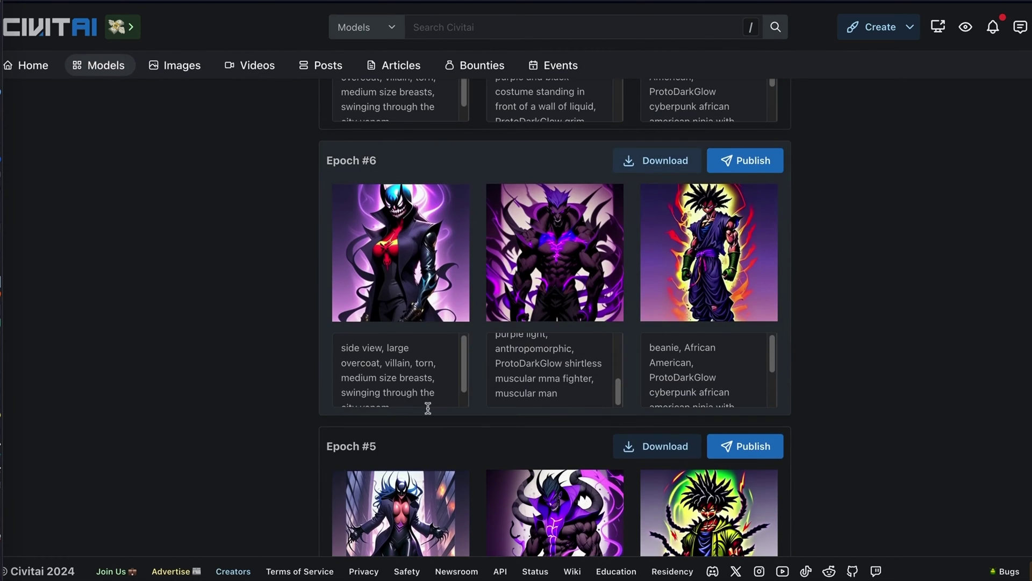
{"action": "scroll", "coordinate": [539, 435], "scroll_direction": "down", "scroll_amount": 5}
{"action": "scroll", "coordinate": [512, 428], "scroll_direction": "down", "scroll_amount": 2}
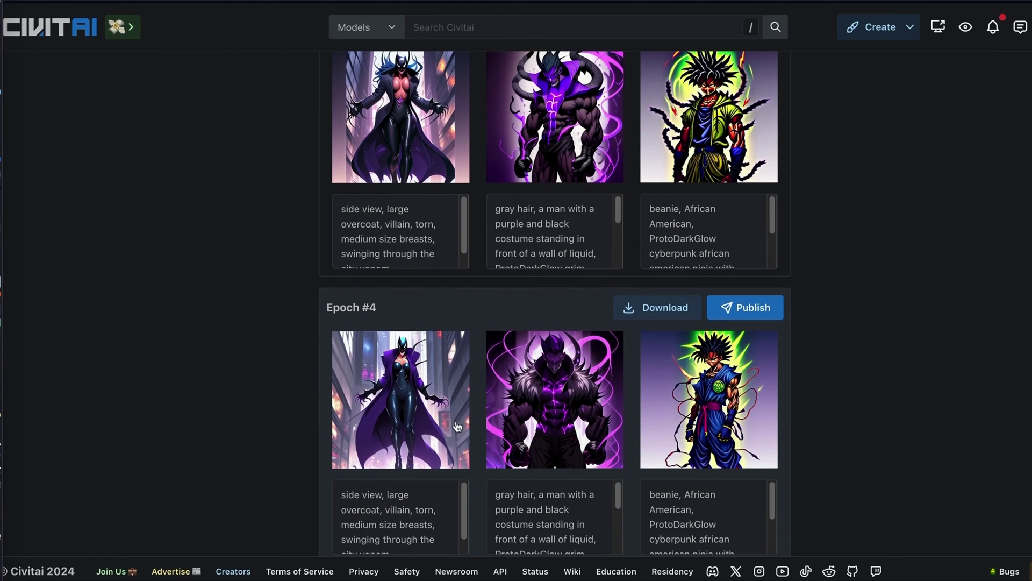
{"action": "scroll", "coordinate": [483, 414], "scroll_direction": "up", "scroll_amount": 10}
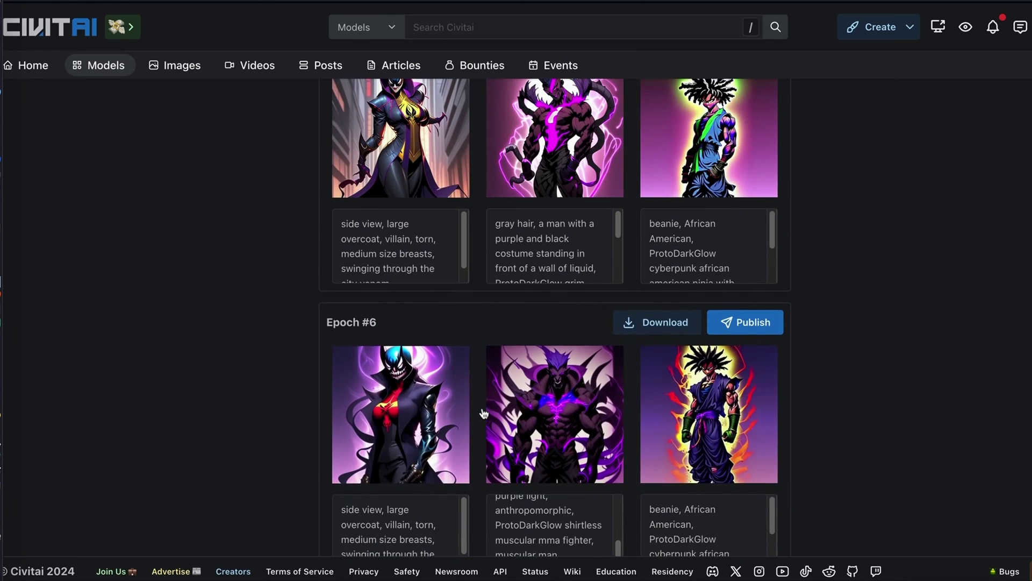
{"action": "scroll", "coordinate": [484, 415], "scroll_direction": "up", "scroll_amount": 4}
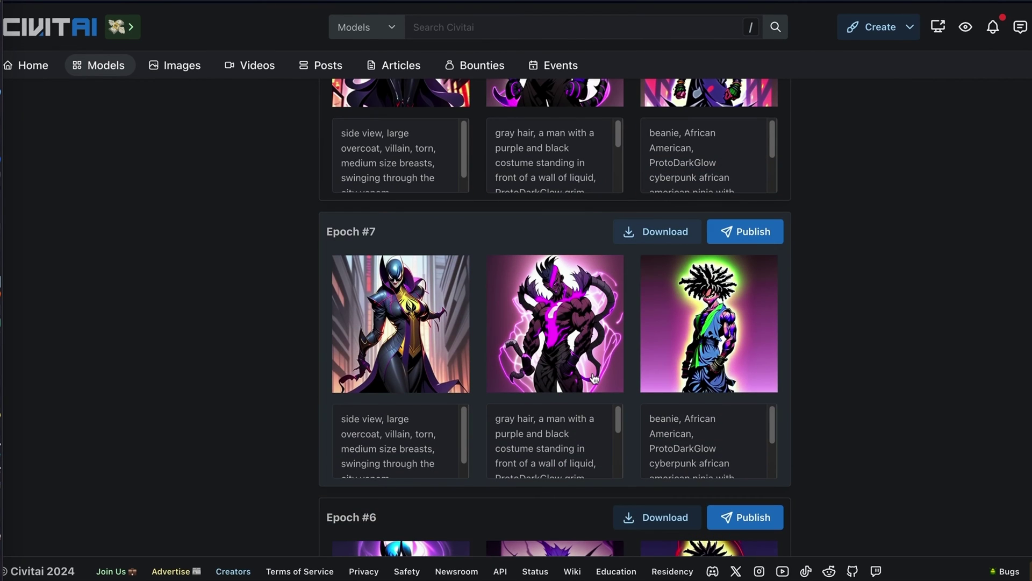
{"action": "scroll", "coordinate": [595, 378], "scroll_direction": "up", "scroll_amount": 2}
{"action": "scroll", "coordinate": [592, 376], "scroll_direction": "up", "scroll_amount": 3}
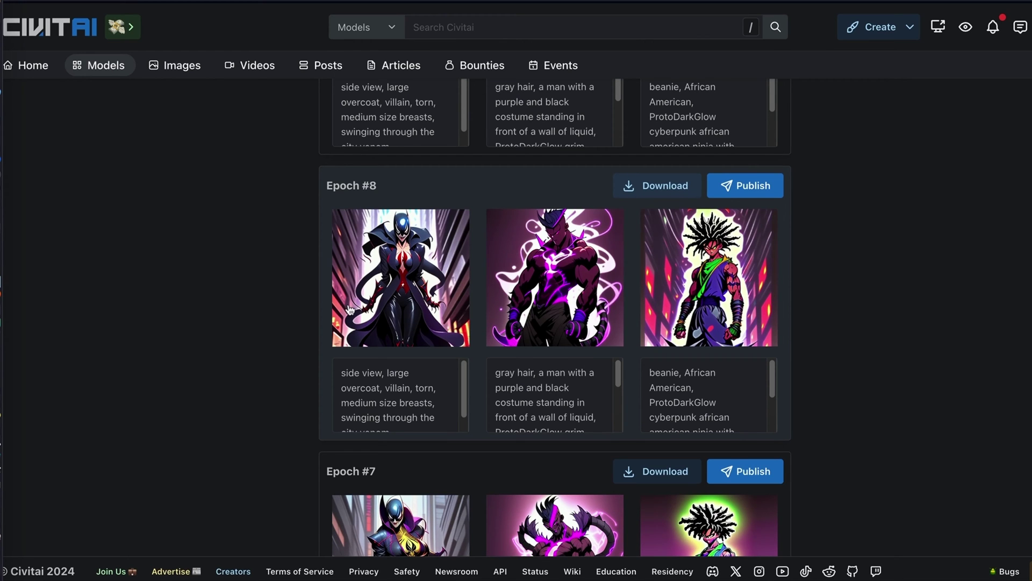
{"action": "scroll", "coordinate": [351, 310], "scroll_direction": "up", "scroll_amount": 5}
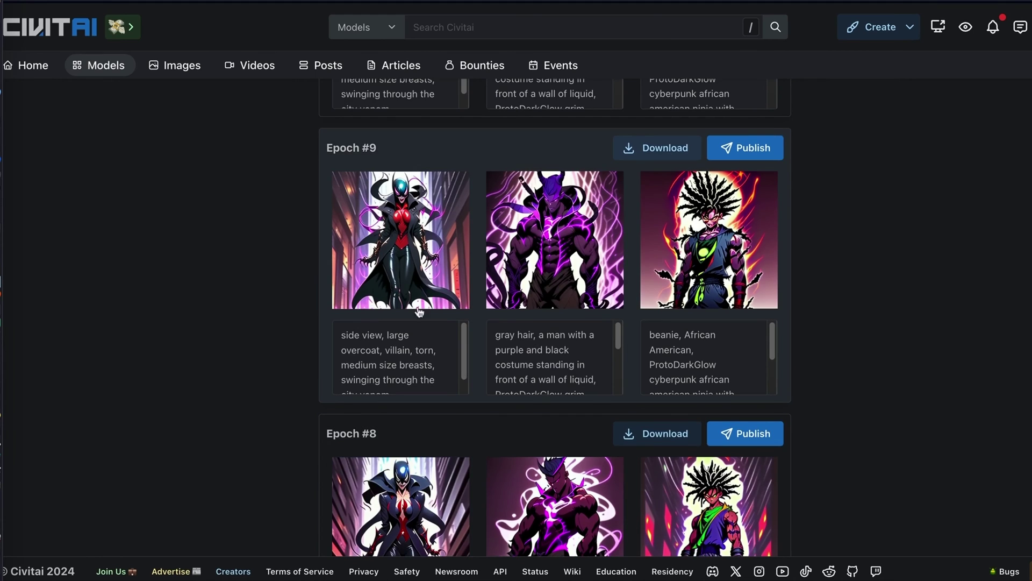
{"action": "scroll", "coordinate": [699, 340], "scroll_direction": "down", "scroll_amount": 3}
{"action": "scroll", "coordinate": [699, 339], "scroll_direction": "up", "scroll_amount": 3}
{"action": "scroll", "coordinate": [786, 371], "scroll_direction": "down", "scroll_amount": 20}
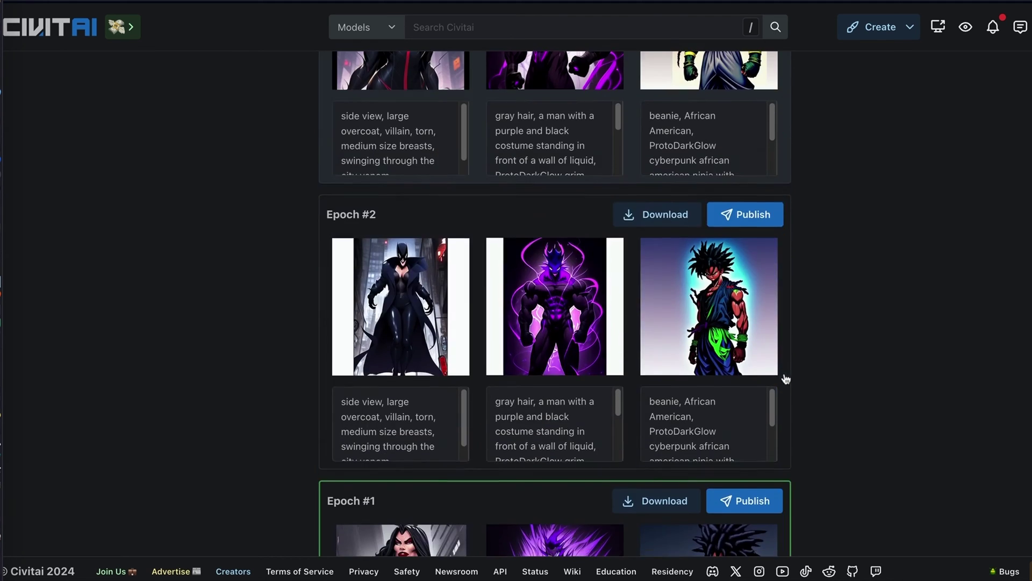
{"action": "scroll", "coordinate": [786, 381], "scroll_direction": "down", "scroll_amount": 5}
{"action": "scroll", "coordinate": [790, 386], "scroll_direction": "up", "scroll_amount": 20}
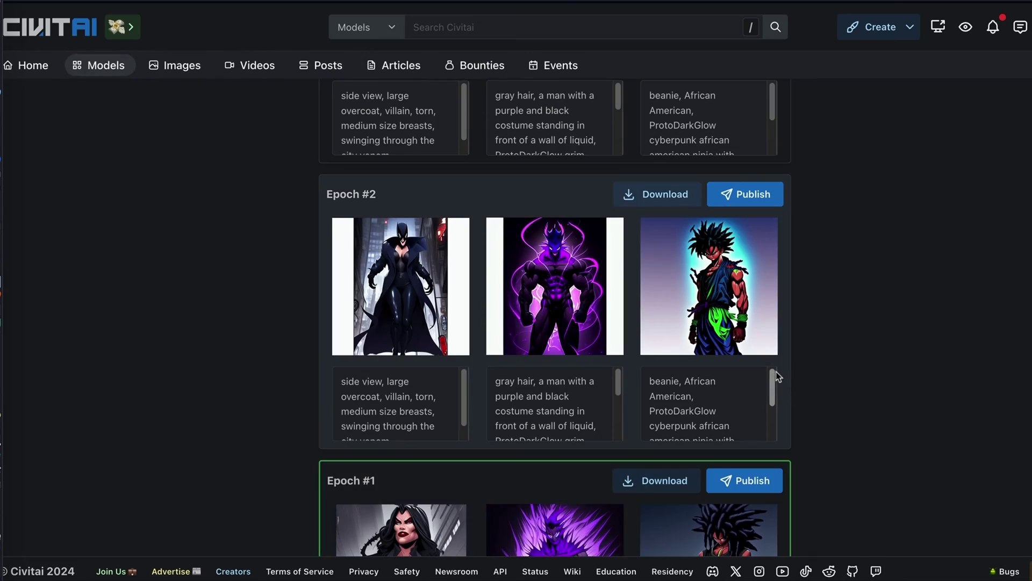
{"action": "scroll", "coordinate": [779, 375], "scroll_direction": "up", "scroll_amount": 20}
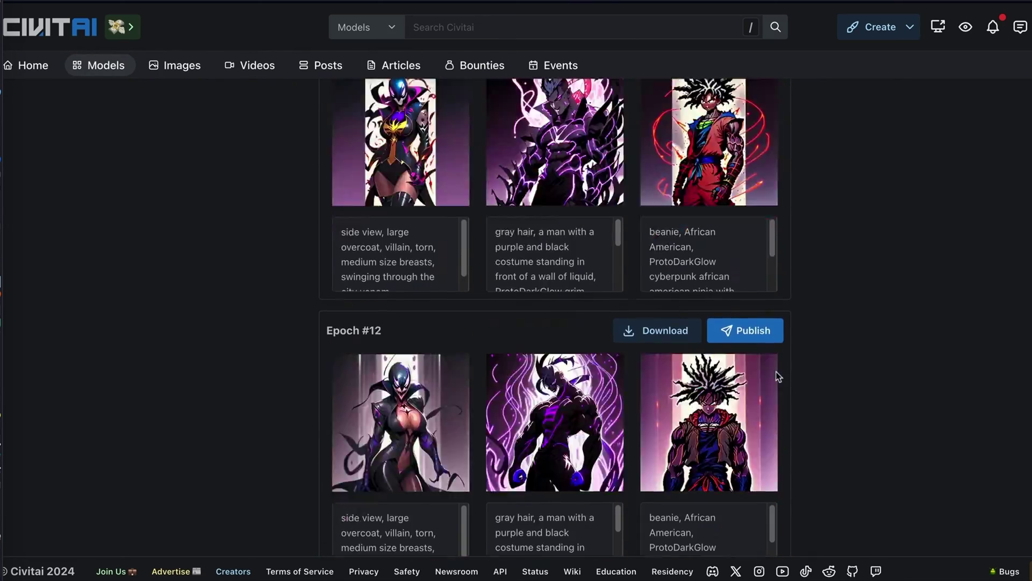
{"action": "scroll", "coordinate": [779, 375], "scroll_direction": "down", "scroll_amount": 20}
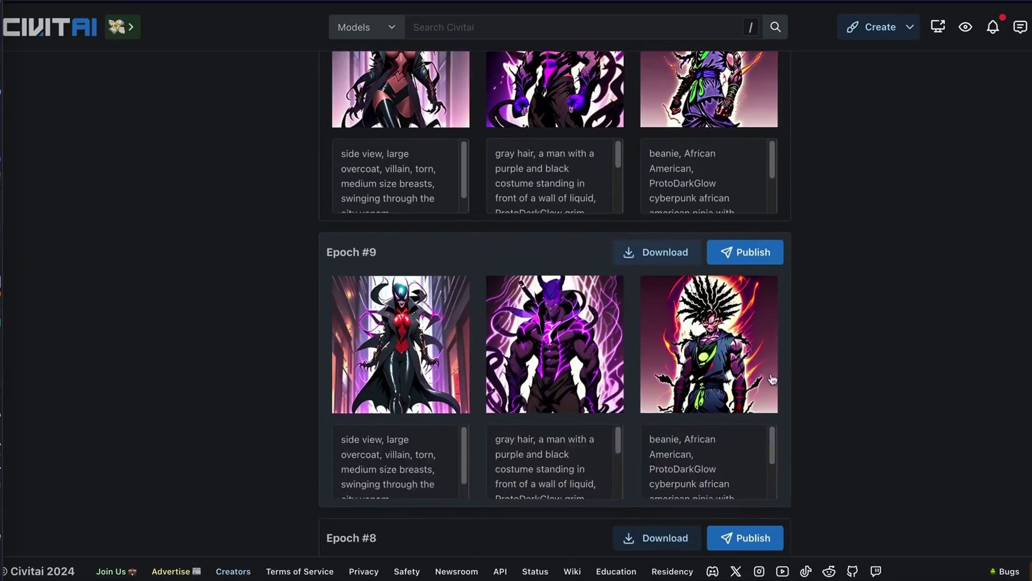
{"action": "scroll", "coordinate": [551, 359], "scroll_direction": "down", "scroll_amount": 2}
{"action": "scroll", "coordinate": [115, 292], "scroll_direction": "down", "scroll_amount": 8}
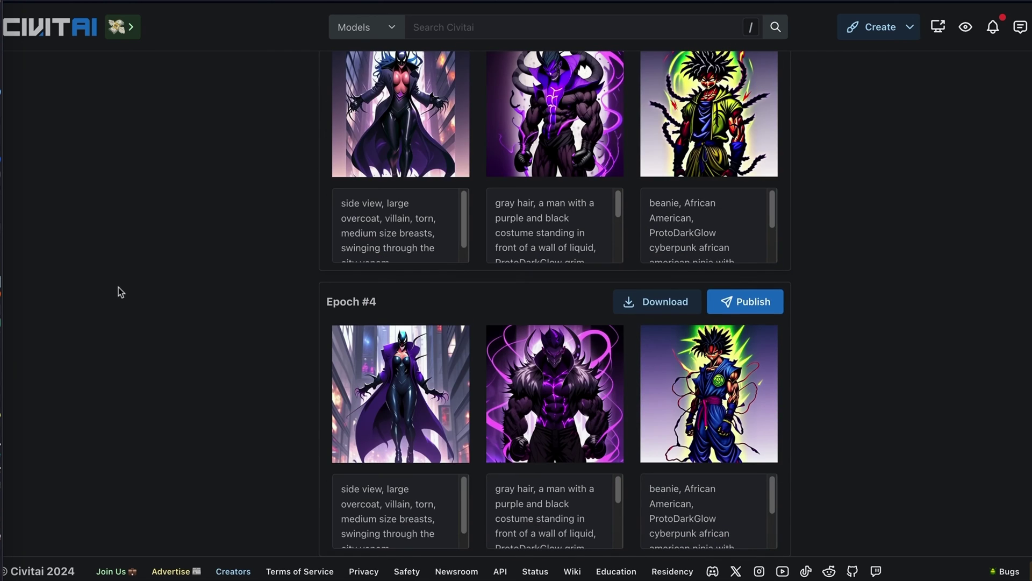
{"action": "scroll", "coordinate": [147, 258], "scroll_direction": "down", "scroll_amount": 3}
{"action": "scroll", "coordinate": [145, 253], "scroll_direction": "up", "scroll_amount": 3}
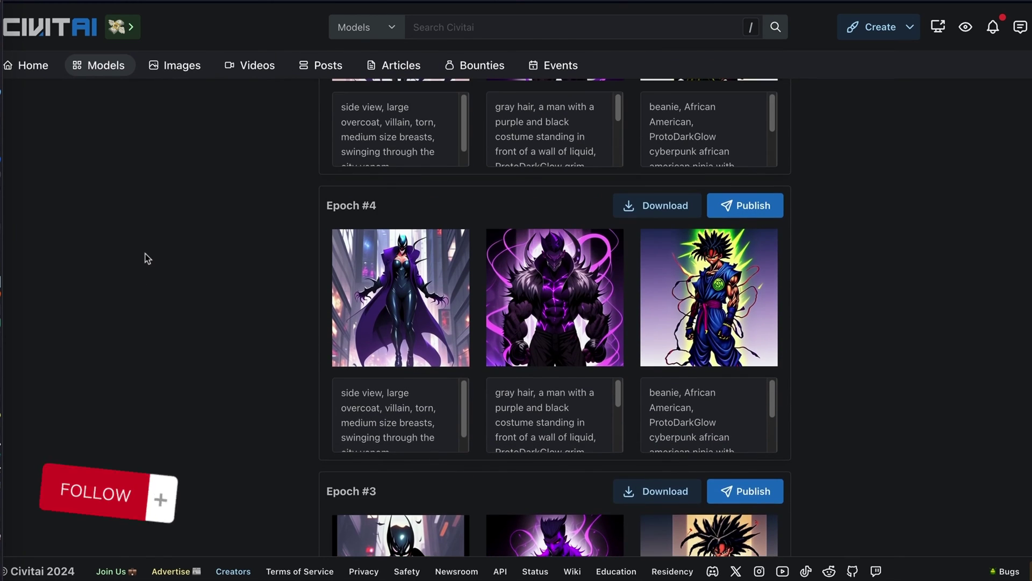
{"action": "scroll", "coordinate": [175, 198], "scroll_direction": "down", "scroll_amount": 8}
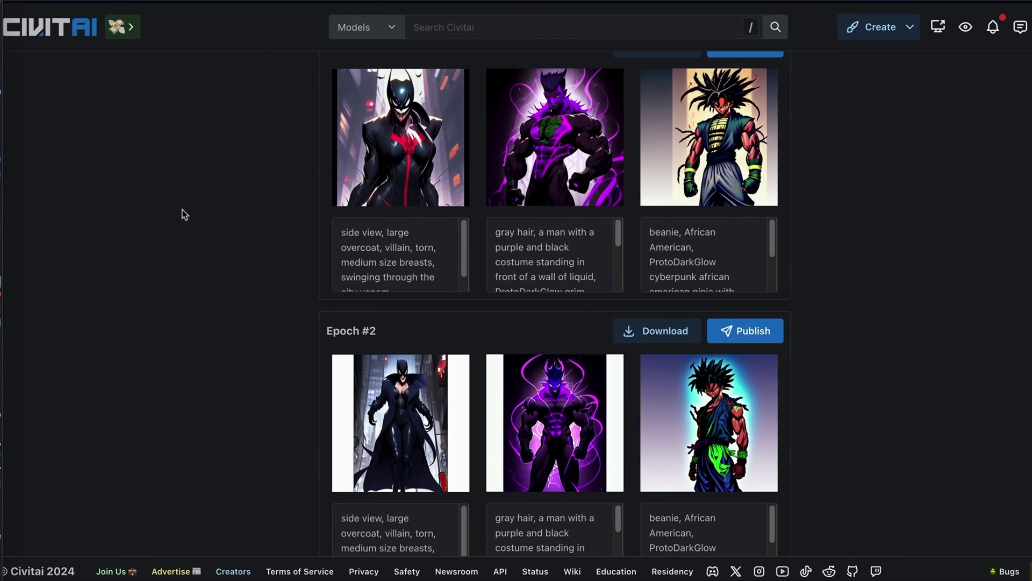
{"action": "scroll", "coordinate": [184, 215], "scroll_direction": "up", "scroll_amount": 2}
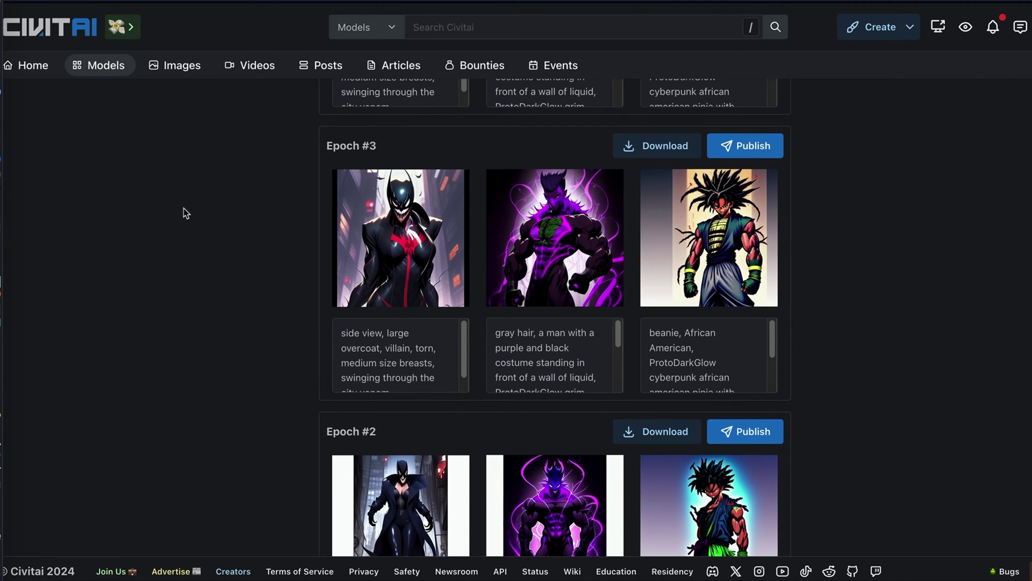
{"action": "scroll", "coordinate": [183, 209], "scroll_direction": "up", "scroll_amount": 3}
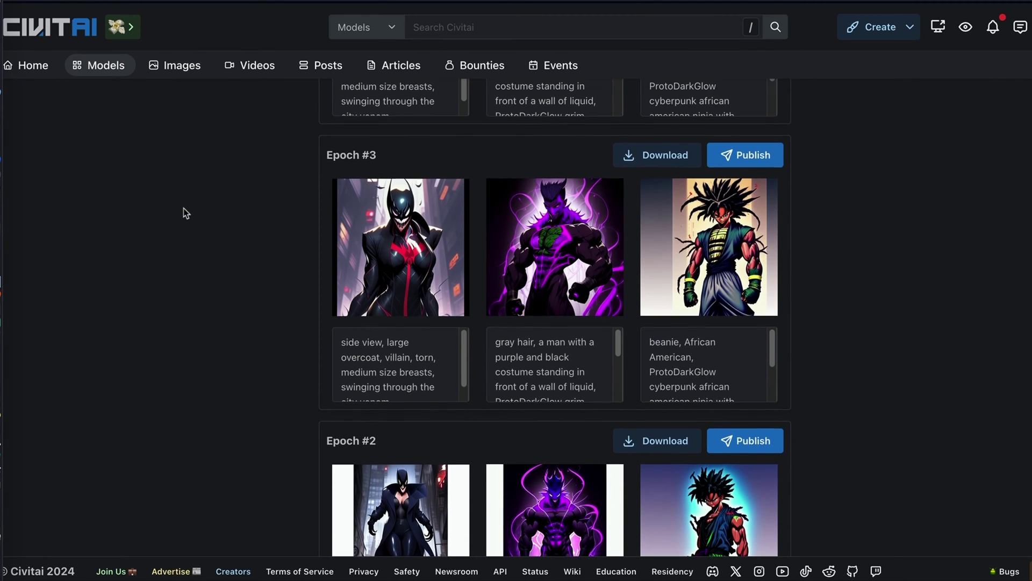
{"action": "scroll", "coordinate": [183, 211], "scroll_direction": "up", "scroll_amount": 2}
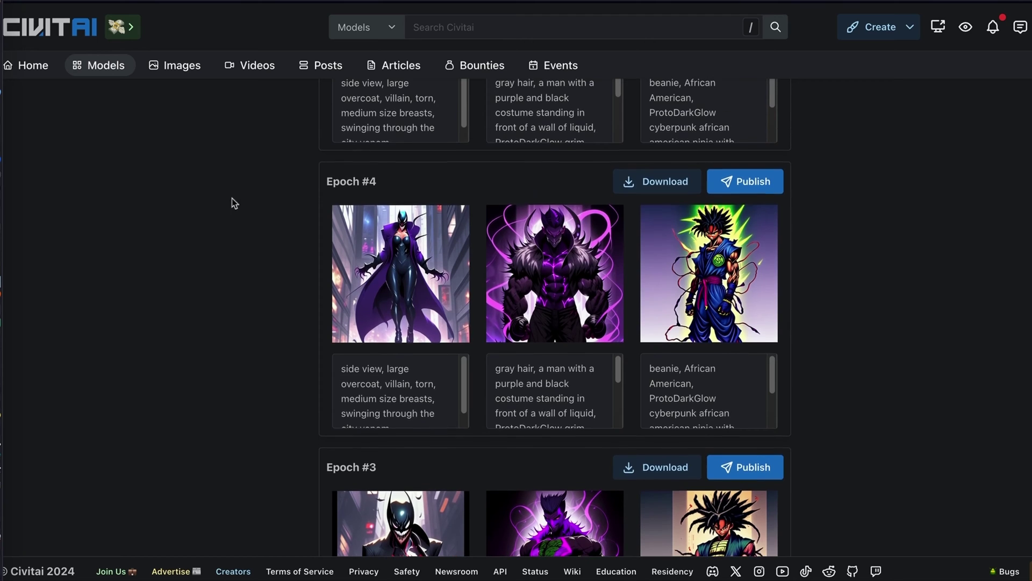
{"action": "scroll", "coordinate": [251, 258], "scroll_direction": "up", "scroll_amount": 3}
{"action": "scroll", "coordinate": [251, 256], "scroll_direction": "up", "scroll_amount": 3}
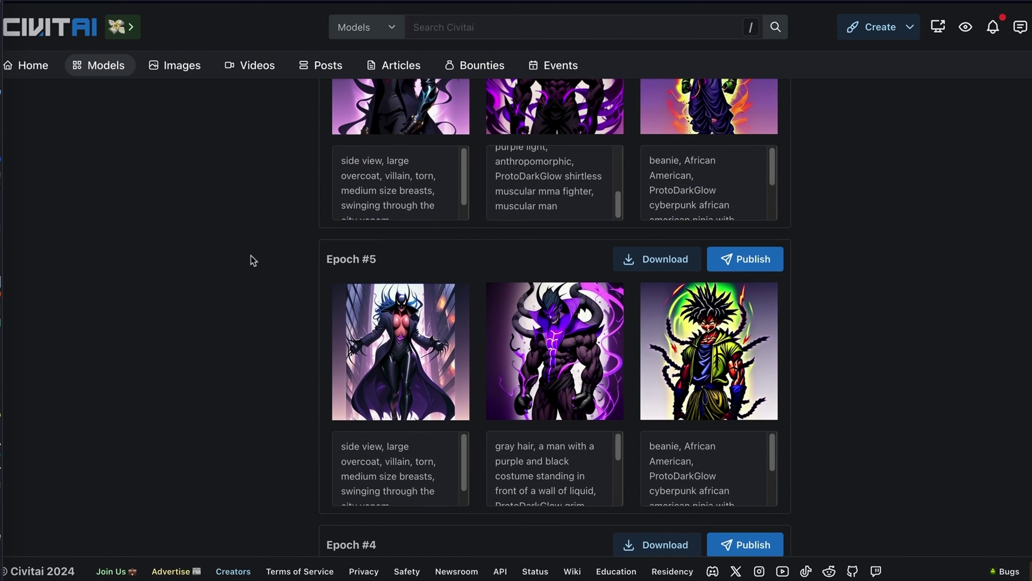
{"action": "scroll", "coordinate": [250, 256], "scroll_direction": "down", "scroll_amount": 4}
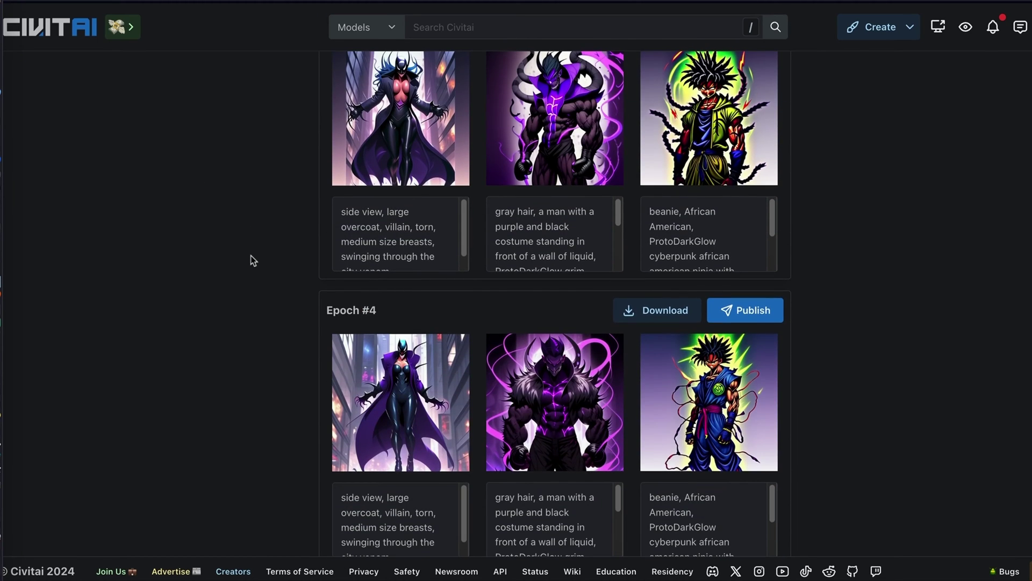
{"action": "scroll", "coordinate": [251, 256], "scroll_direction": "up", "scroll_amount": 6}
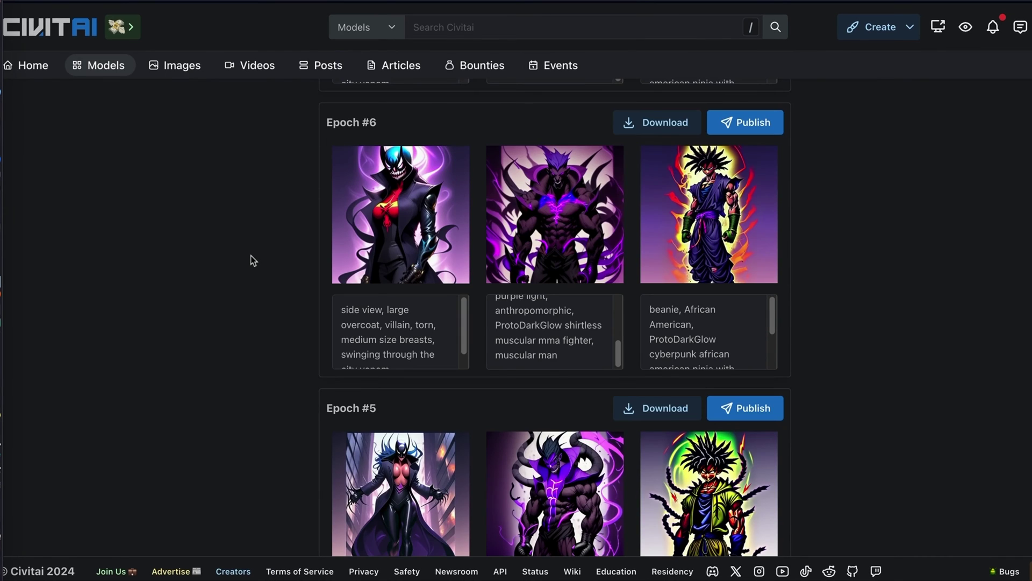
{"action": "scroll", "coordinate": [251, 256], "scroll_direction": "down", "scroll_amount": 1}
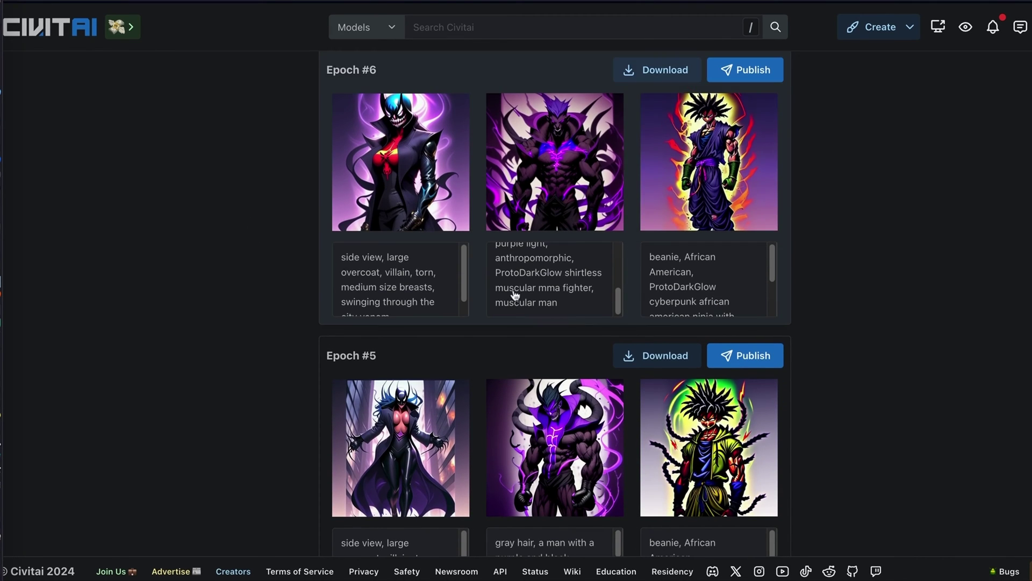
{"action": "scroll", "coordinate": [650, 330], "scroll_direction": "down", "scroll_amount": 5}
{"action": "scroll", "coordinate": [651, 328], "scroll_direction": "up", "scroll_amount": 1}
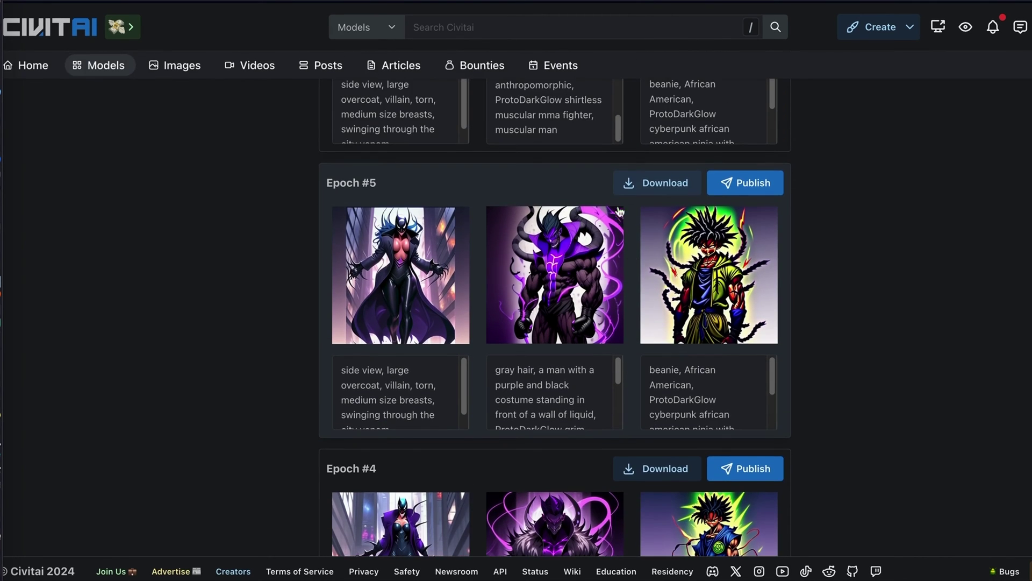
{"action": "scroll", "coordinate": [619, 211], "scroll_direction": "up", "scroll_amount": 8}
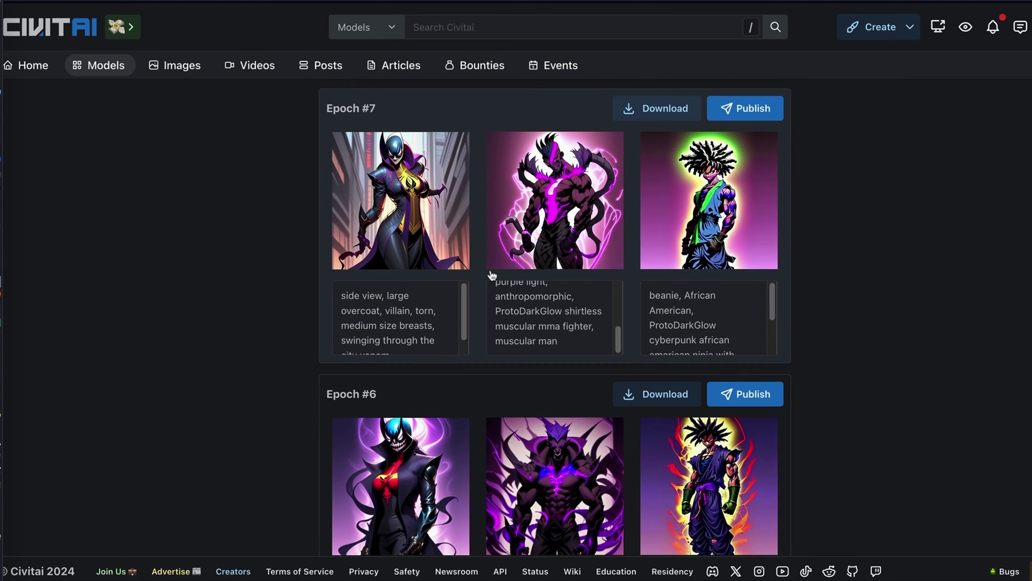
{"action": "scroll", "coordinate": [492, 276], "scroll_direction": "up", "scroll_amount": 1}
{"action": "scroll", "coordinate": [724, 323], "scroll_direction": "up", "scroll_amount": 2}
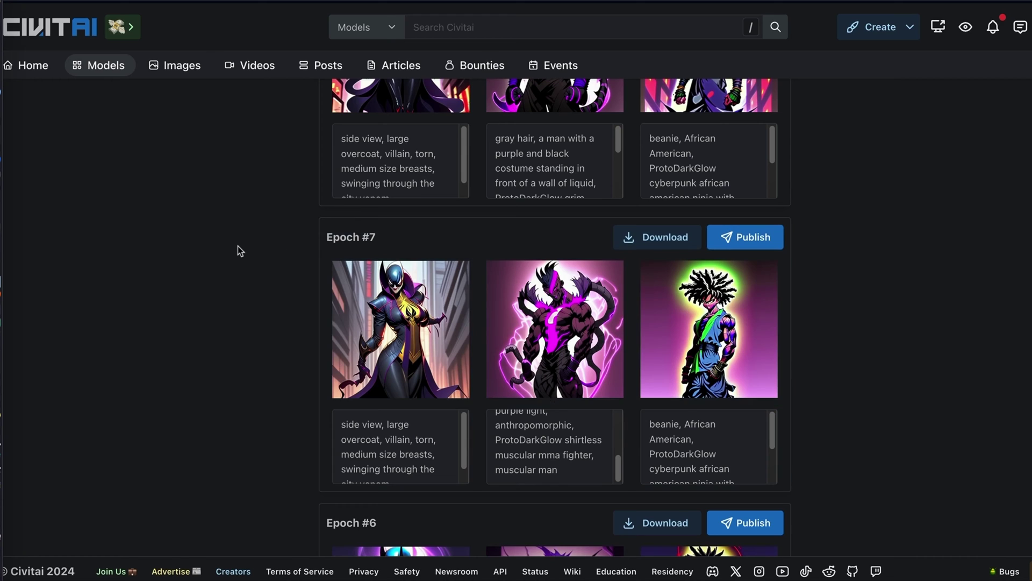
{"action": "scroll", "coordinate": [238, 246], "scroll_direction": "up", "scroll_amount": 4}
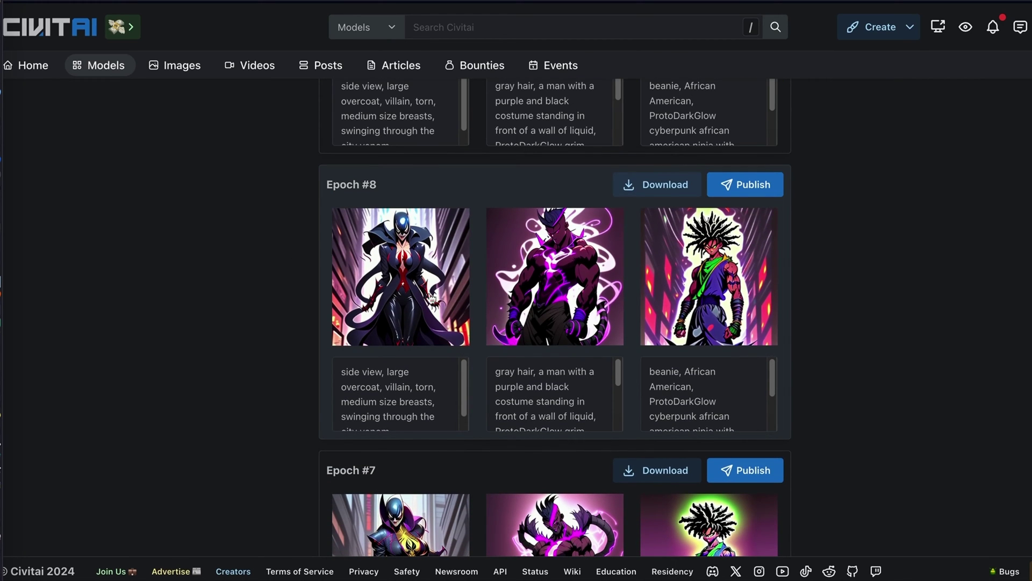
{"action": "scroll", "coordinate": [346, 284], "scroll_direction": "up", "scroll_amount": 4}
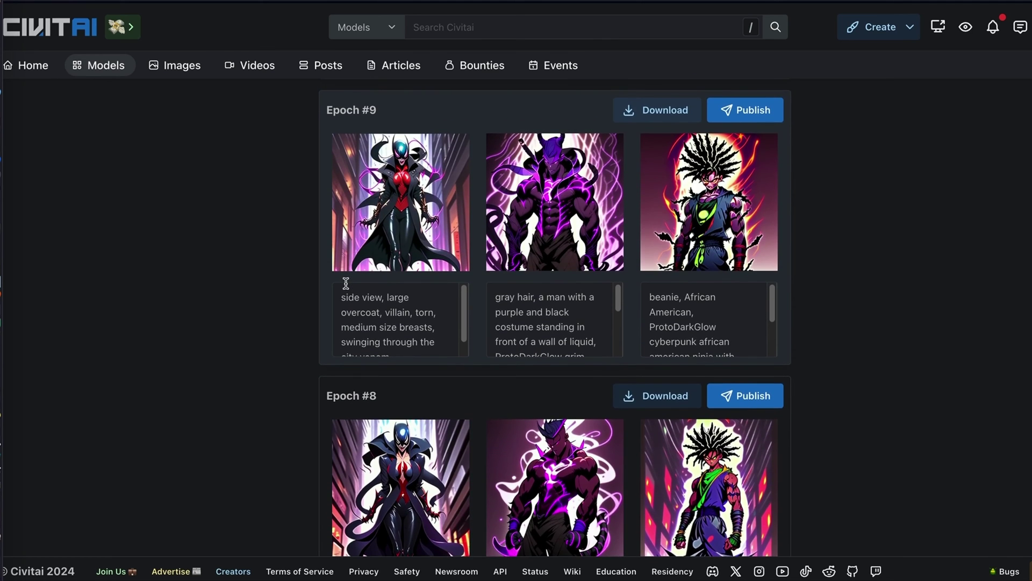
{"action": "scroll", "coordinate": [345, 284], "scroll_direction": "up", "scroll_amount": 2}
{"action": "scroll", "coordinate": [347, 289], "scroll_direction": "up", "scroll_amount": 5}
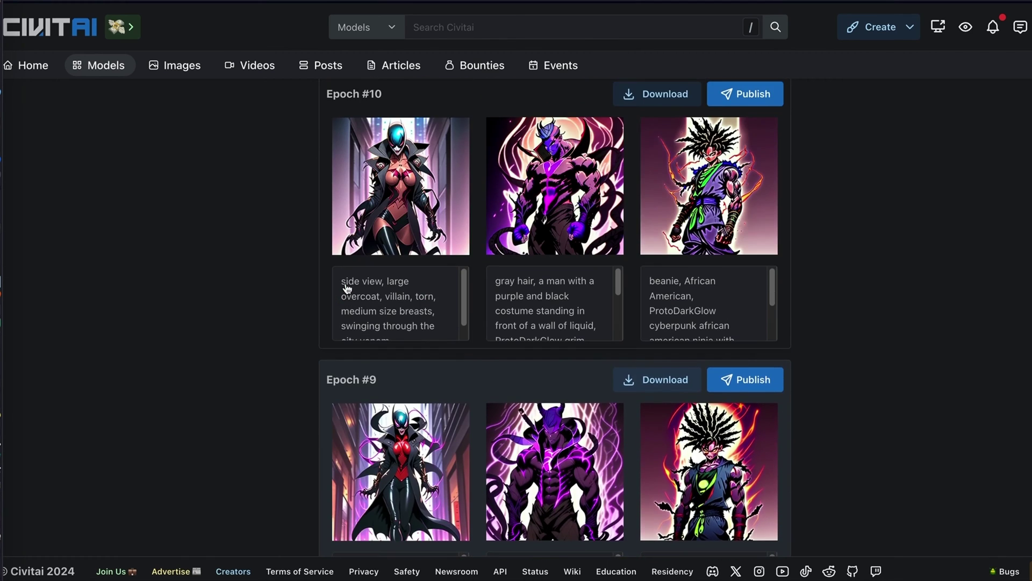
{"action": "scroll", "coordinate": [346, 288], "scroll_direction": "up", "scroll_amount": 8}
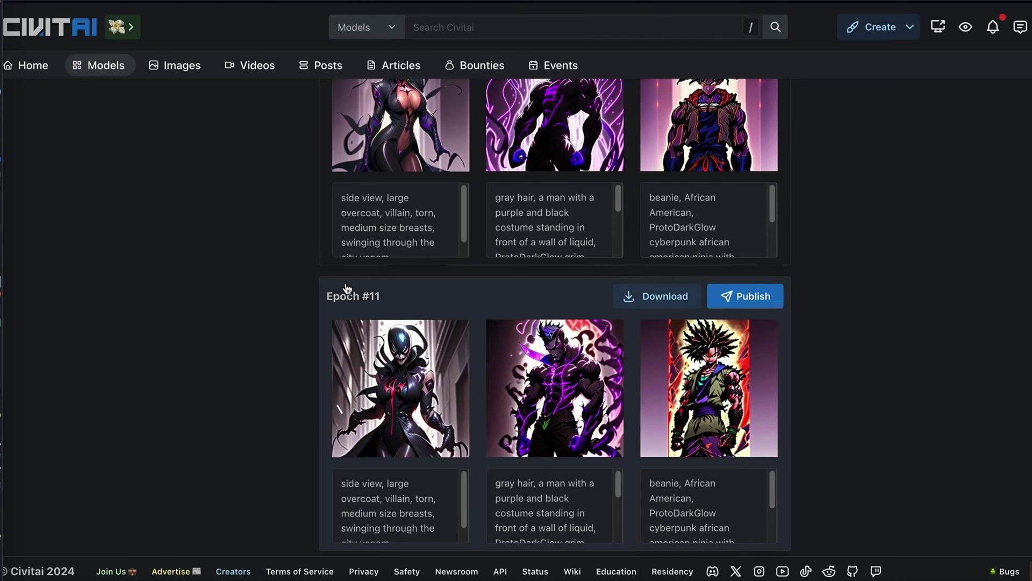
{"action": "scroll", "coordinate": [347, 289], "scroll_direction": "up", "scroll_amount": 5}
{"action": "scroll", "coordinate": [347, 289], "scroll_direction": "up", "scroll_amount": 6}
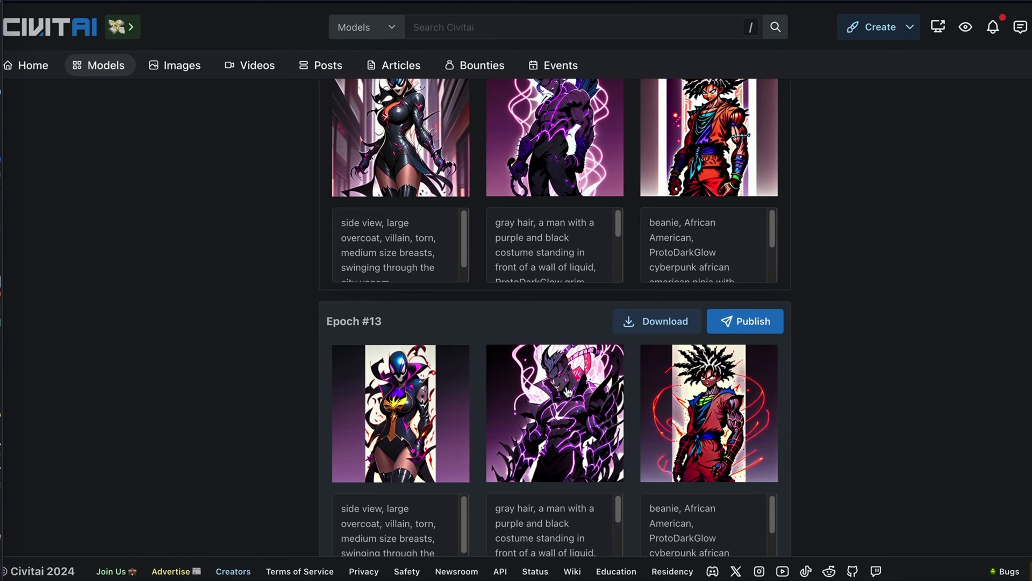
{"action": "scroll", "coordinate": [567, 389], "scroll_direction": "up", "scroll_amount": 2}
{"action": "scroll", "coordinate": [566, 388], "scroll_direction": "up", "scroll_amount": 1}
{"action": "scroll", "coordinate": [537, 385], "scroll_direction": "up", "scroll_amount": 3}
{"action": "scroll", "coordinate": [499, 364], "scroll_direction": "up", "scroll_amount": 4}
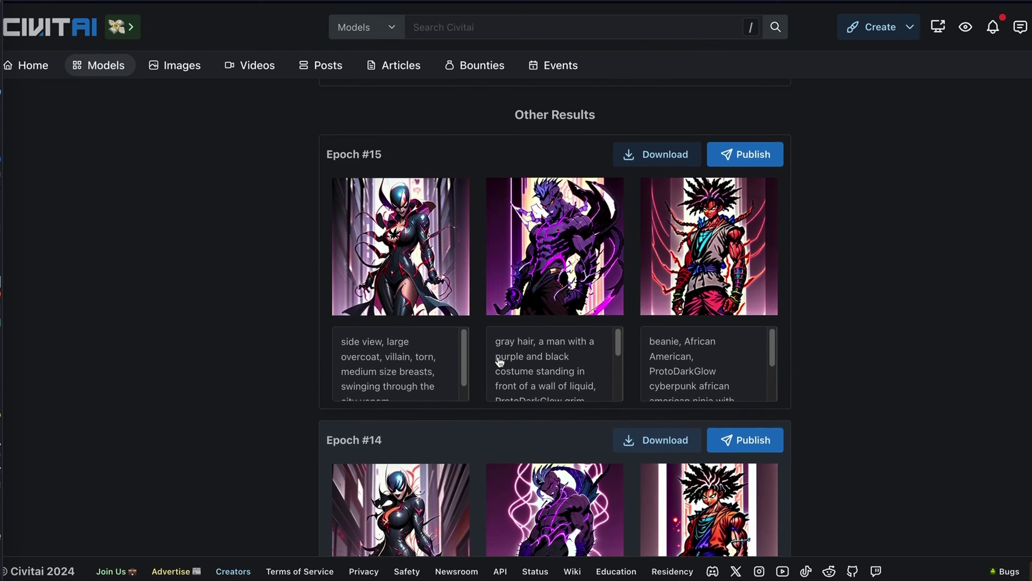
{"action": "scroll", "coordinate": [498, 357], "scroll_direction": "up", "scroll_amount": 3}
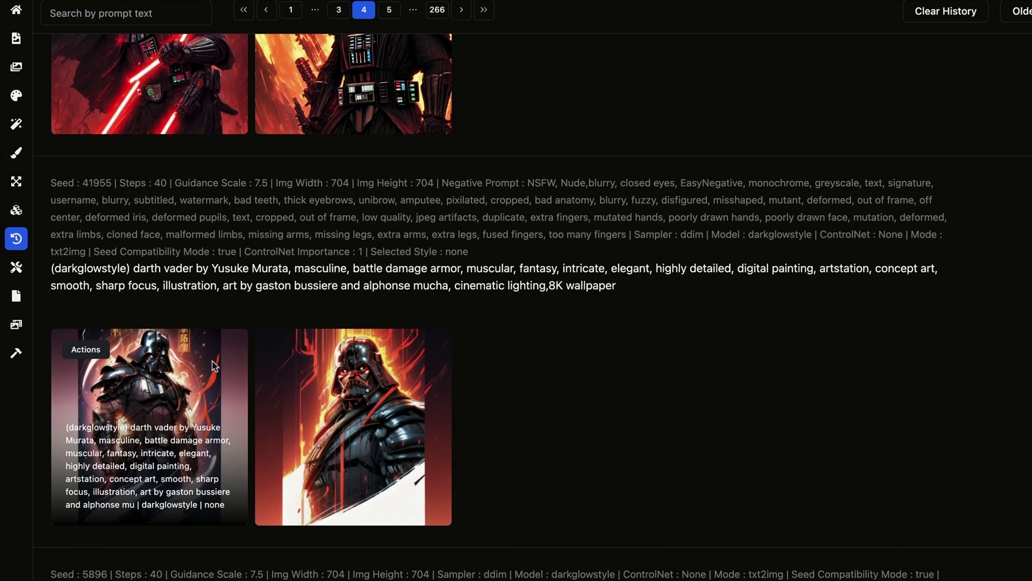
- Scroll History page 4 to the darkglowstyle Darth Vader renders from seed 5896 at 704×704
{"action": "mouse_move", "coordinate": [364, 350]}
{"action": "scroll", "coordinate": [426, 327], "scroll_direction": "up", "scroll_amount": 1}
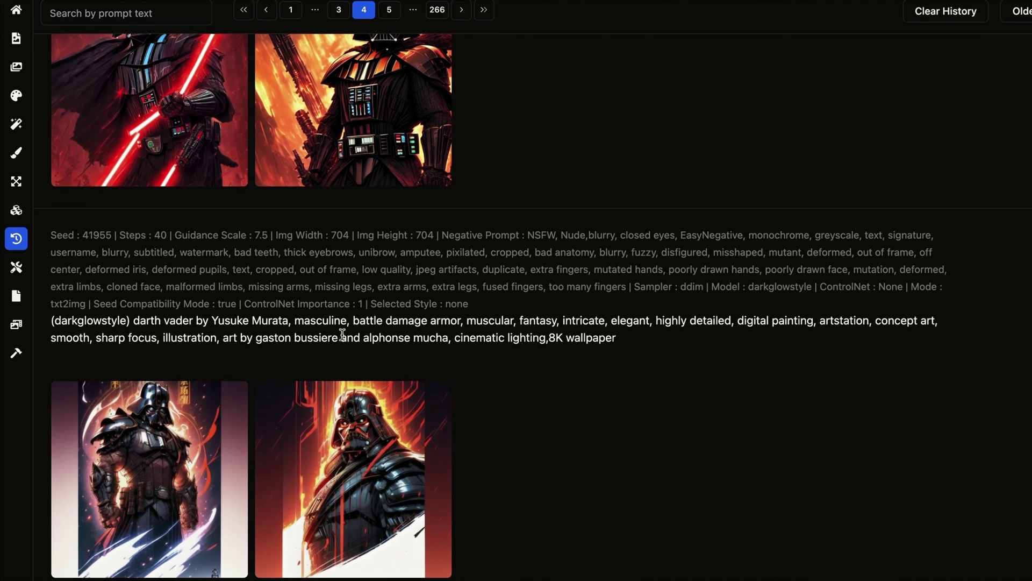
{"action": "scroll", "coordinate": [603, 250], "scroll_direction": "up", "scroll_amount": 1}
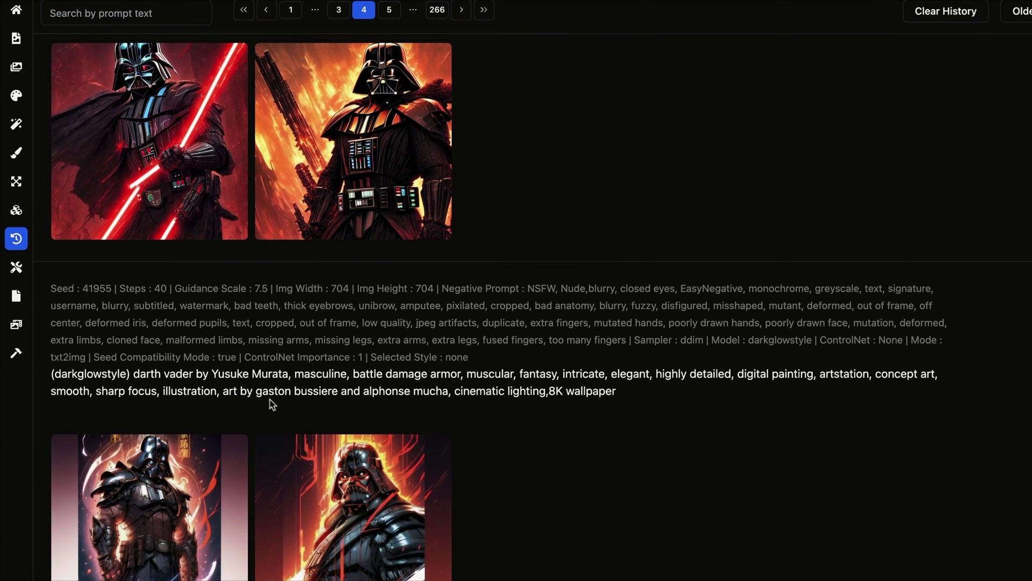
{"action": "mouse_move", "coordinate": [199, 465]}
{"action": "scroll", "coordinate": [156, 487], "scroll_direction": "down", "scroll_amount": 2}
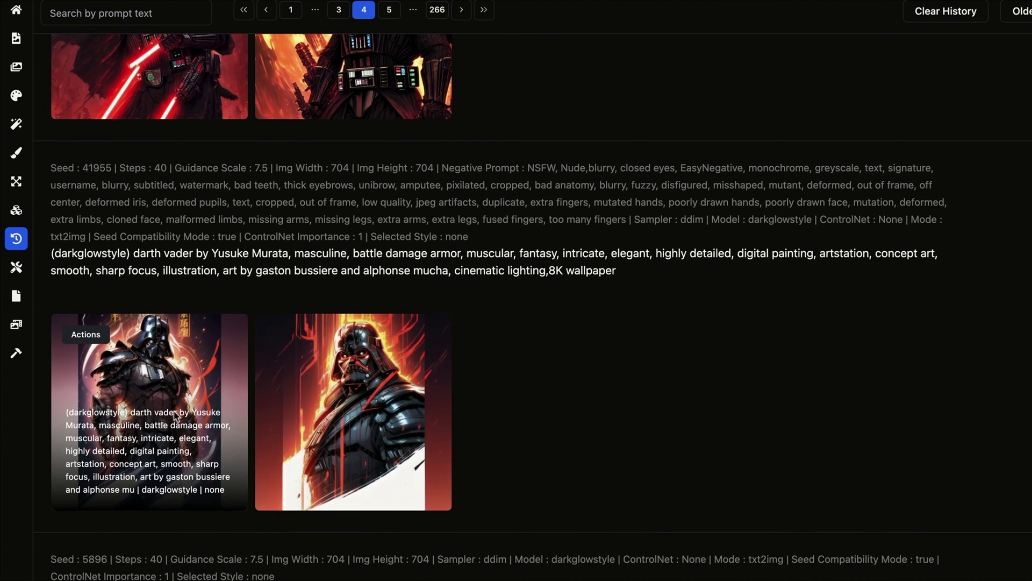
{"action": "scroll", "coordinate": [199, 335], "scroll_direction": "up", "scroll_amount": 7}
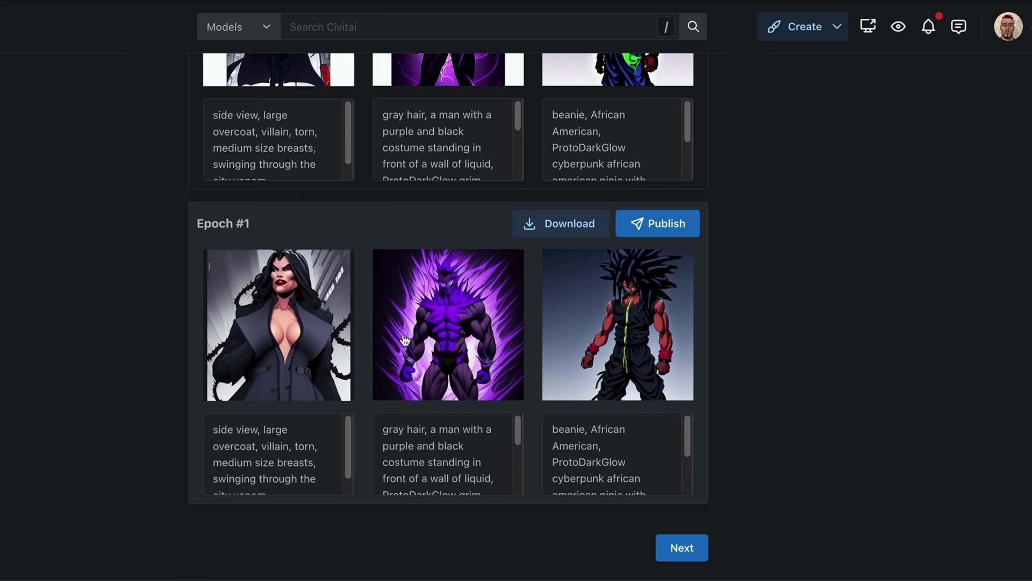
{"action": "scroll", "coordinate": [280, 326], "scroll_direction": "up", "scroll_amount": 5}
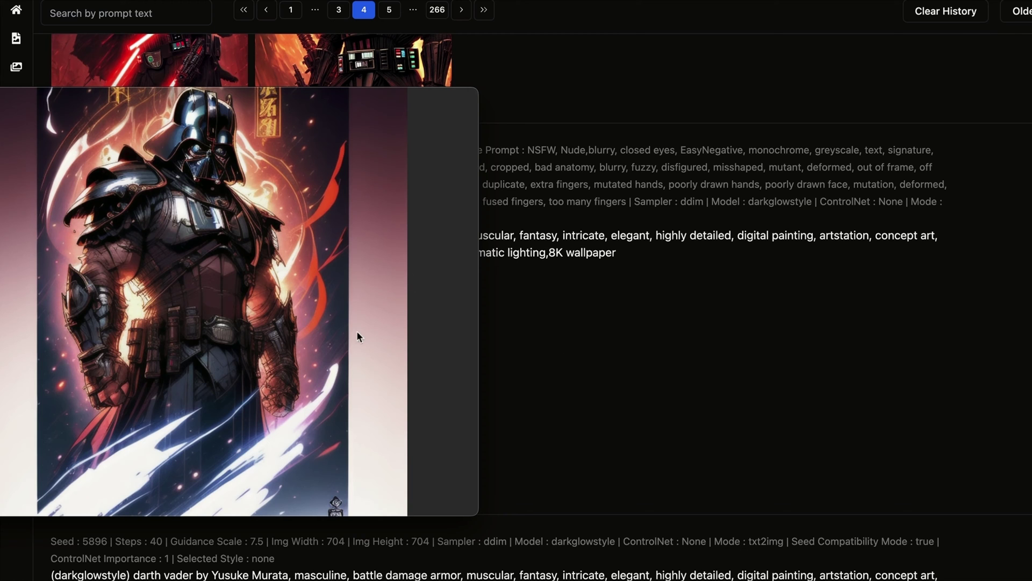
- Scroll up through the ProtoDarkGlow epoch Darth Vader results in History
{"action": "scroll", "coordinate": [534, 323], "scroll_direction": "up", "scroll_amount": 2}
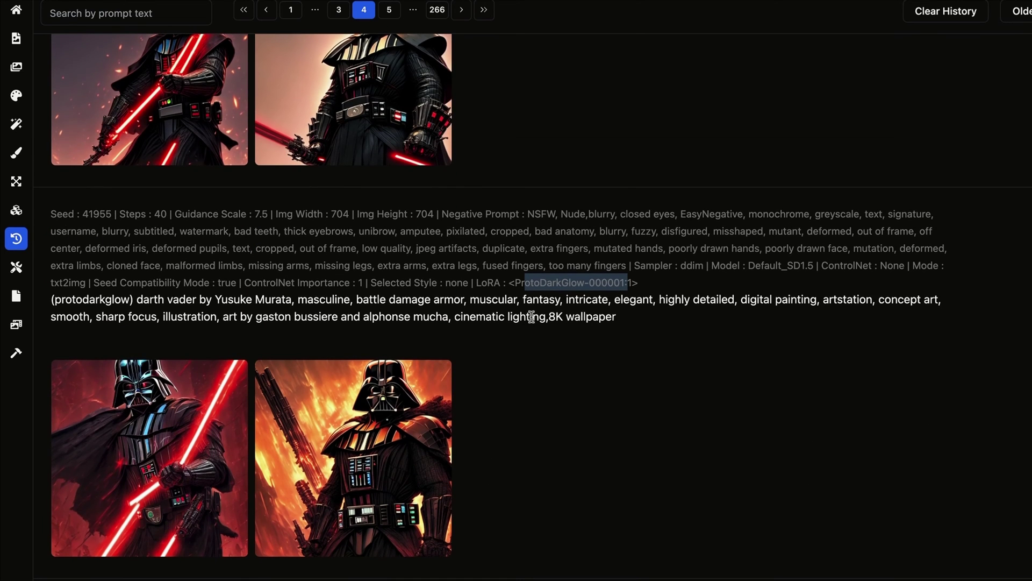
{"action": "scroll", "coordinate": [531, 316], "scroll_direction": "down", "scroll_amount": 2}
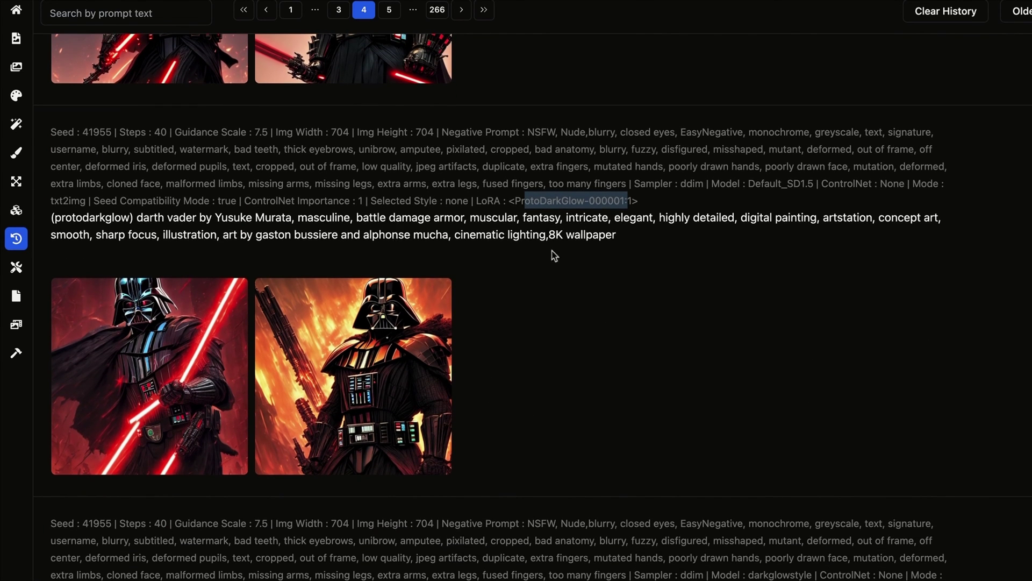
{"action": "scroll", "coordinate": [564, 257], "scroll_direction": "up", "scroll_amount": 2}
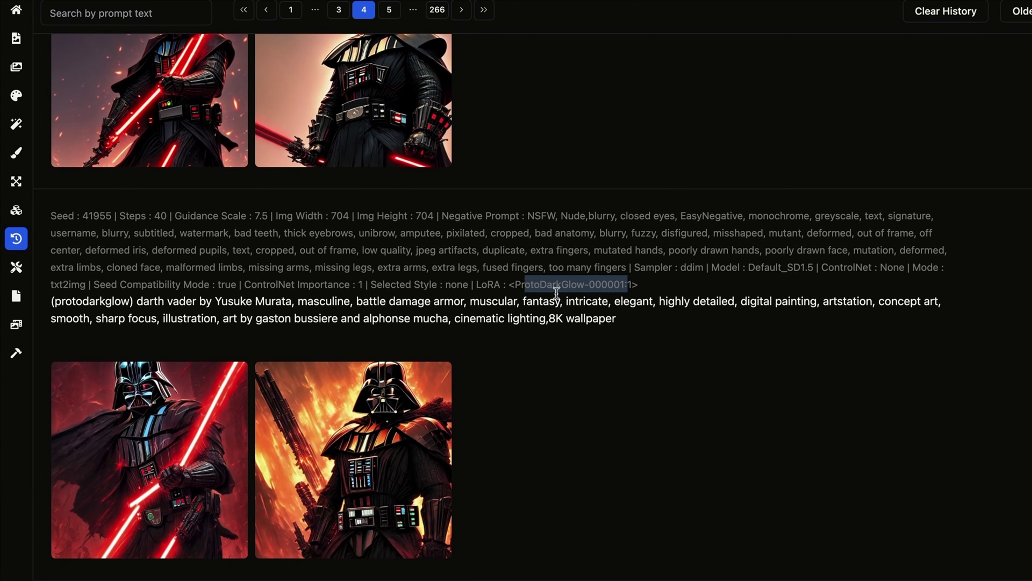
{"action": "scroll", "coordinate": [583, 285], "scroll_direction": "up", "scroll_amount": 7}
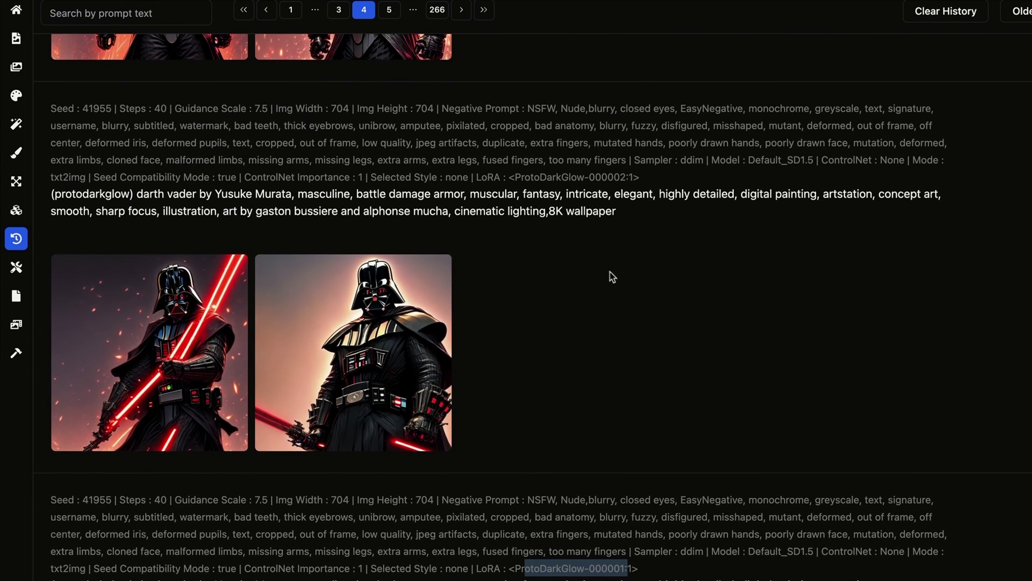
{"action": "scroll", "coordinate": [588, 328], "scroll_direction": "up", "scroll_amount": 10}
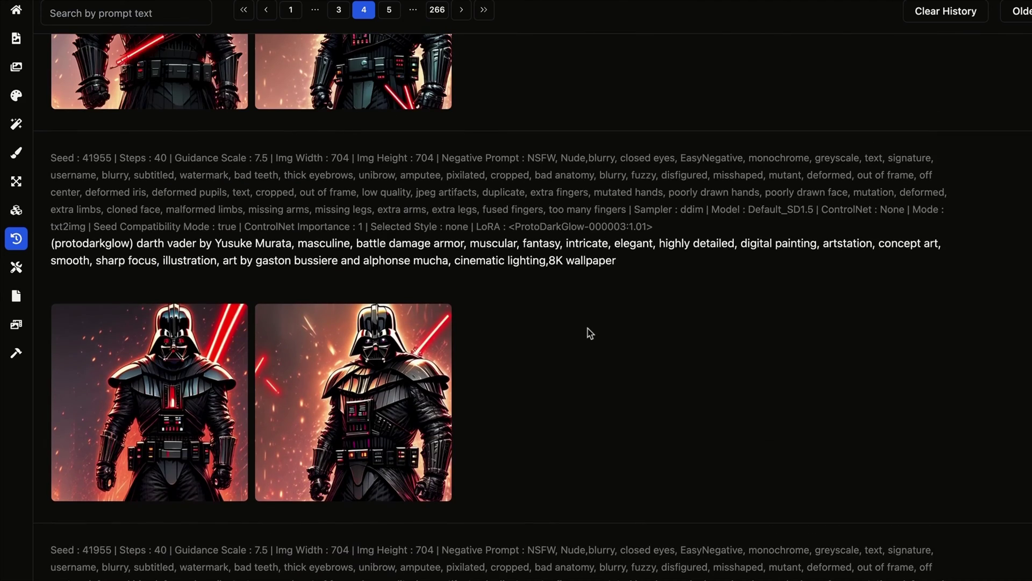
{"action": "scroll", "coordinate": [588, 328], "scroll_direction": "up", "scroll_amount": 15}
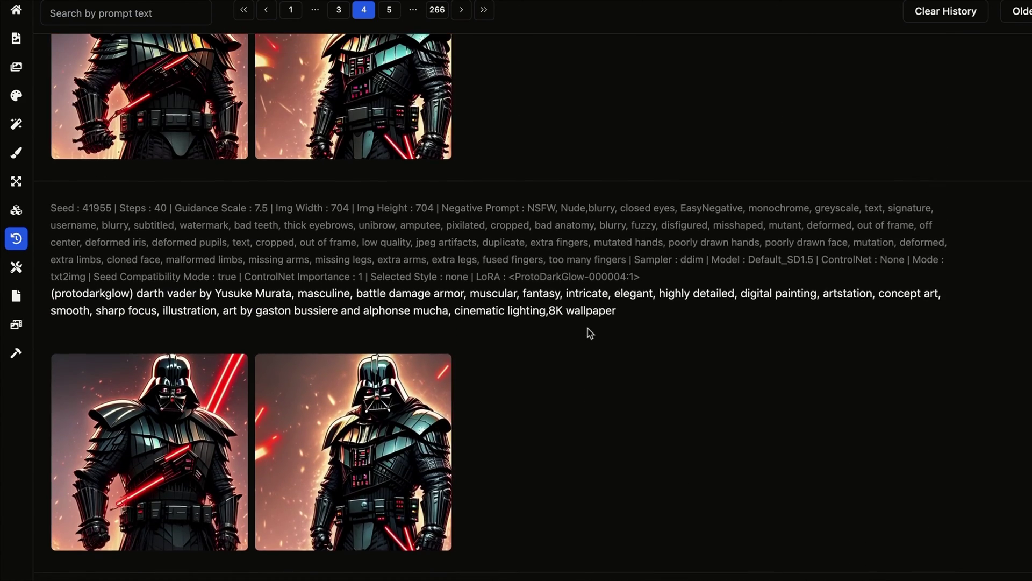
{"action": "scroll", "coordinate": [588, 328], "scroll_direction": "up", "scroll_amount": 12}
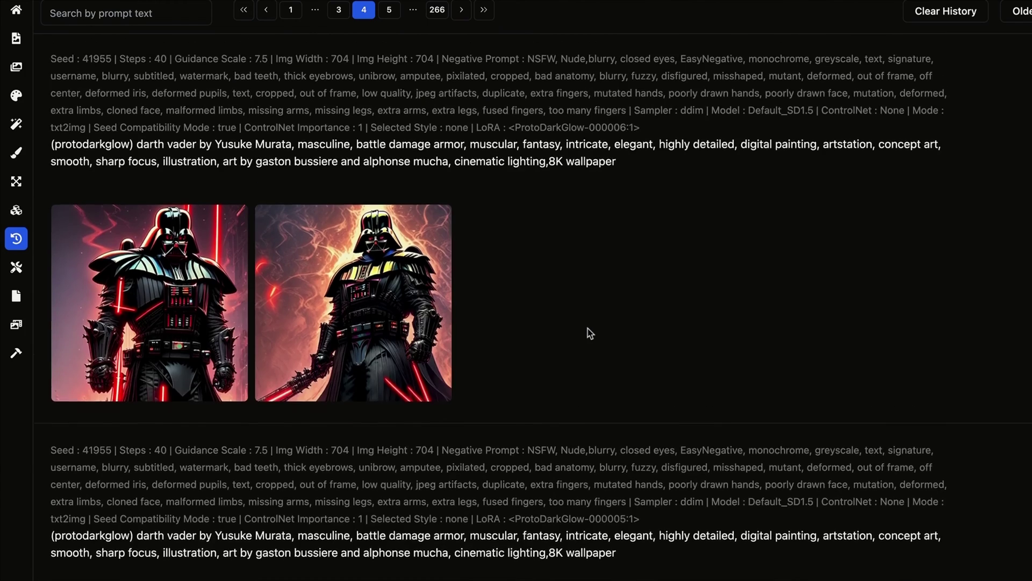
{"action": "scroll", "coordinate": [588, 328], "scroll_direction": "up", "scroll_amount": 11}
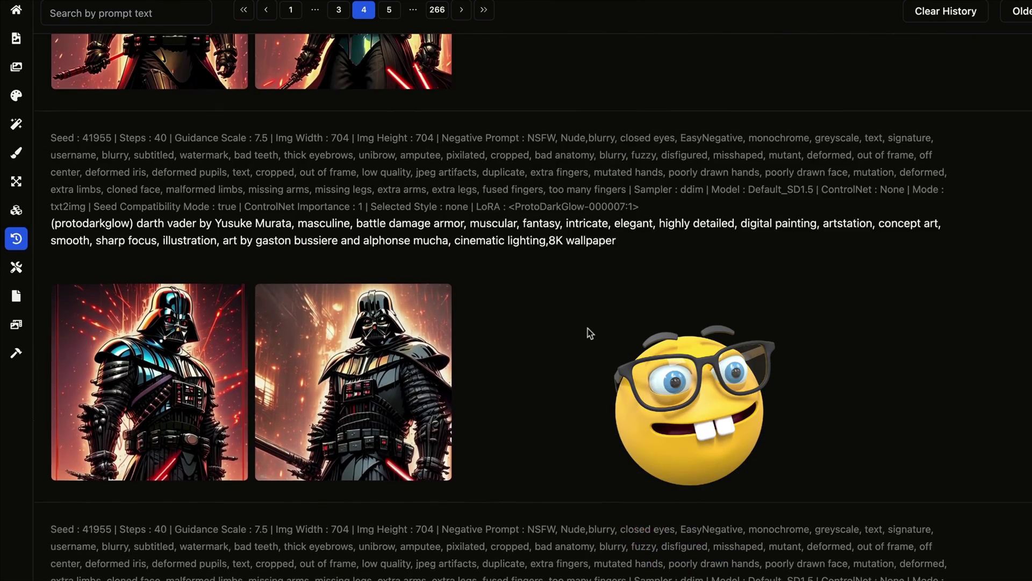
{"action": "scroll", "coordinate": [588, 330], "scroll_direction": "up", "scroll_amount": 7}
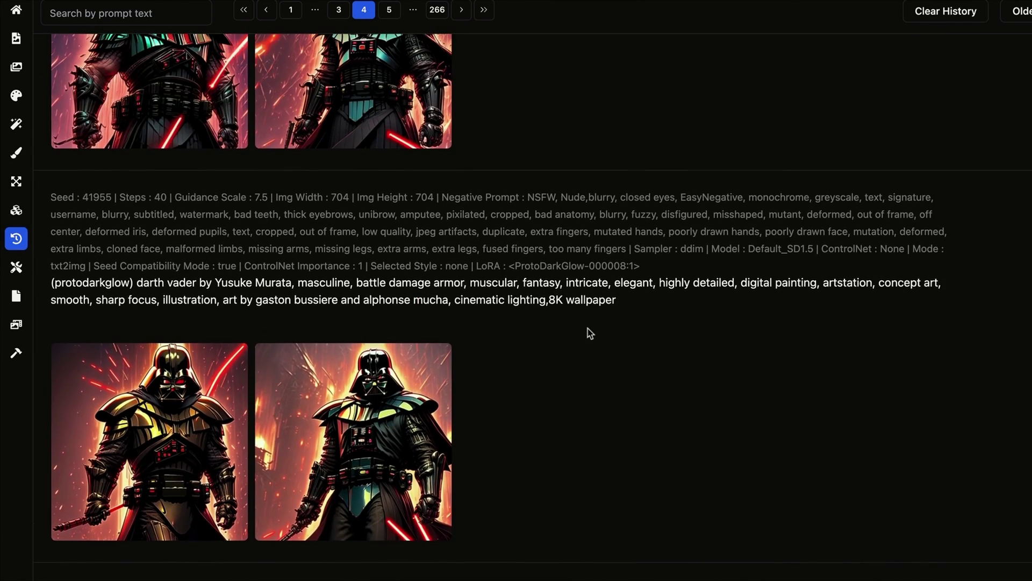
{"action": "scroll", "coordinate": [583, 371], "scroll_direction": "up", "scroll_amount": 8}
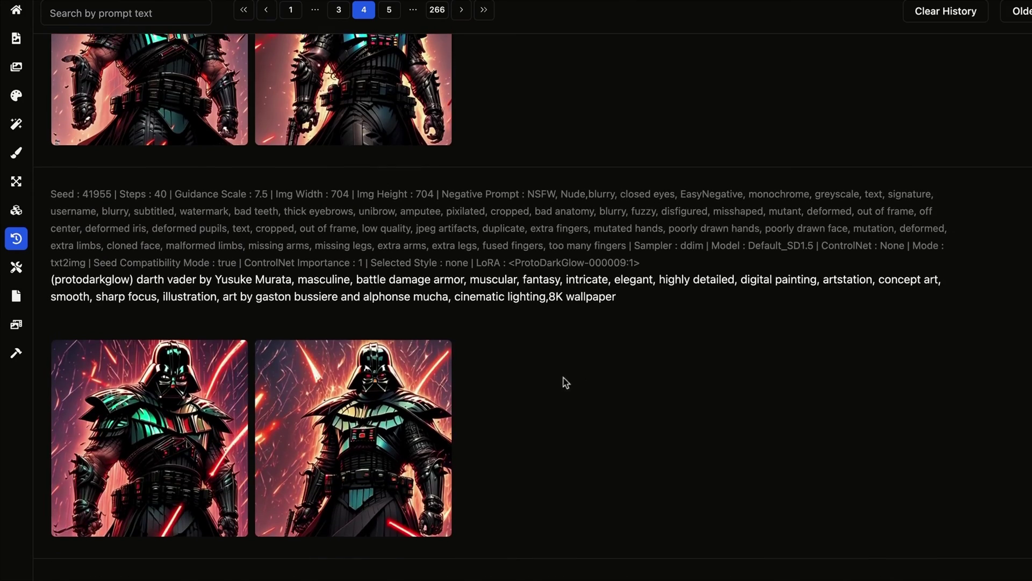
{"action": "mouse_move", "coordinate": [121, 246]}
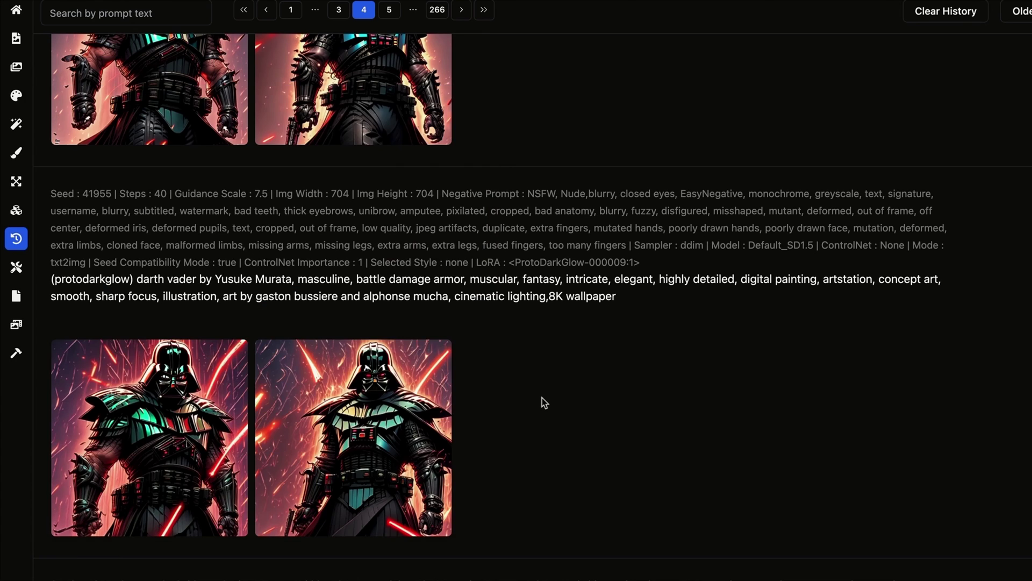
{"action": "scroll", "coordinate": [544, 402], "scroll_direction": "up", "scroll_amount": 5}
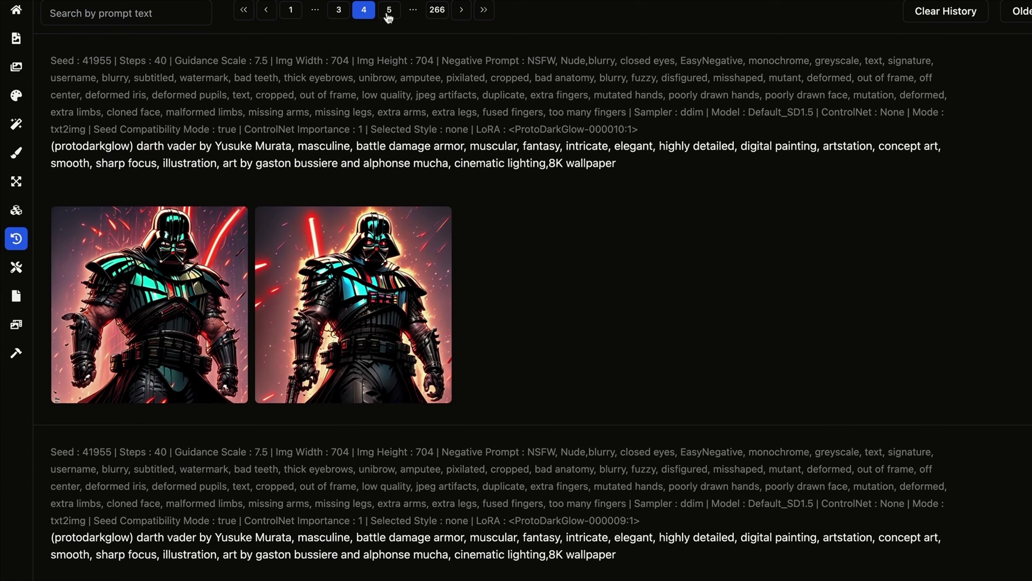
- Move to History page 3 and scroll up to the later-epoch Vader results
{"action": "left_click", "coordinate": [339, 10]}
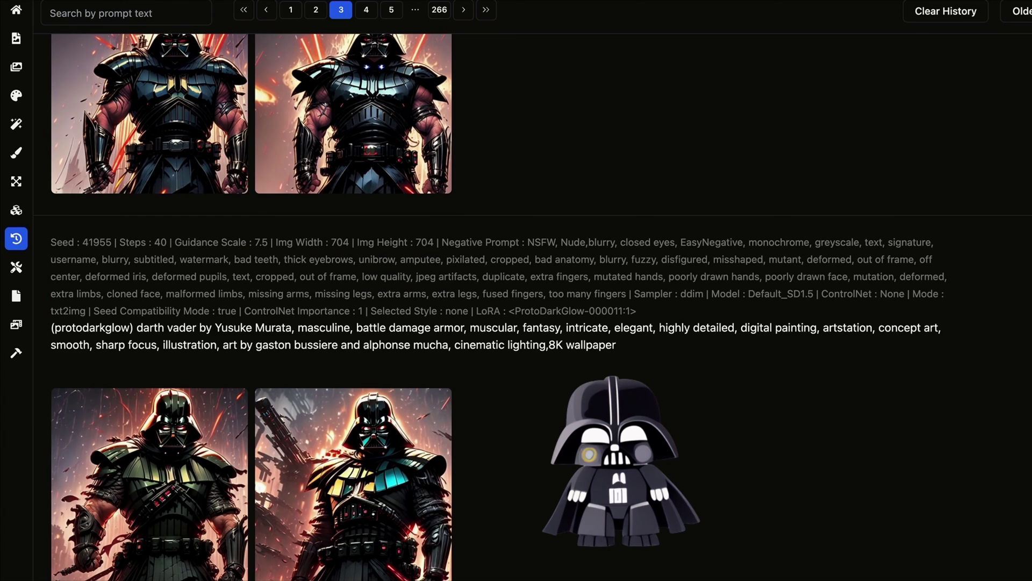
{"action": "scroll", "coordinate": [521, 379], "scroll_direction": "up", "scroll_amount": 6}
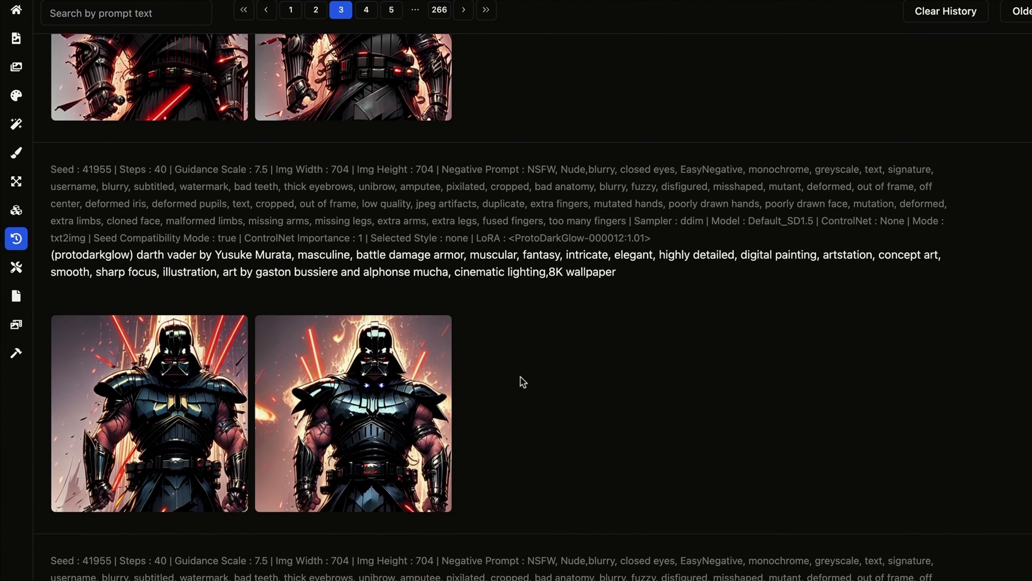
{"action": "scroll", "coordinate": [521, 377], "scroll_direction": "up", "scroll_amount": 7}
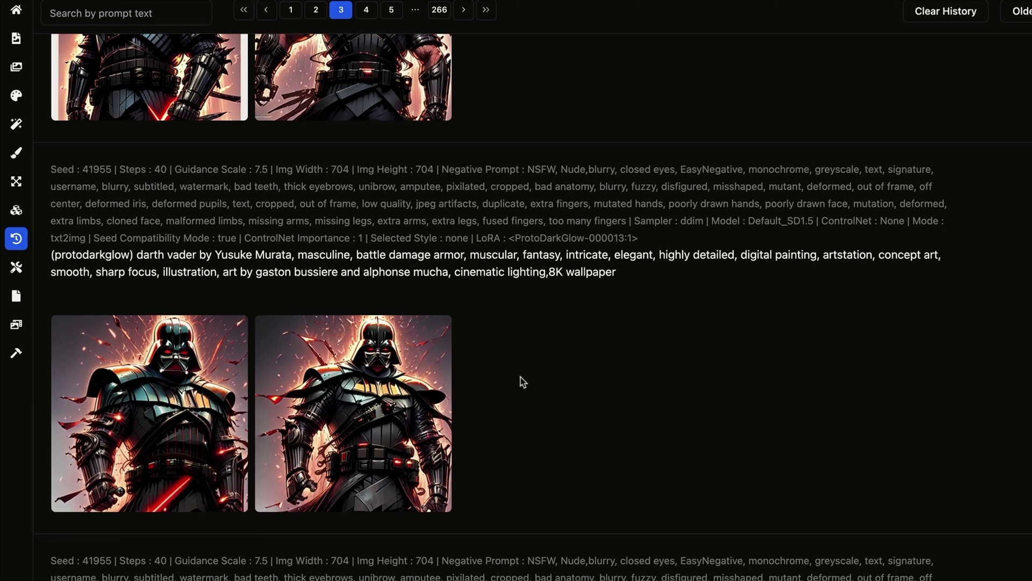
{"action": "mouse_move", "coordinate": [423, 376]}
{"action": "scroll", "coordinate": [521, 321], "scroll_direction": "up", "scroll_amount": 5}
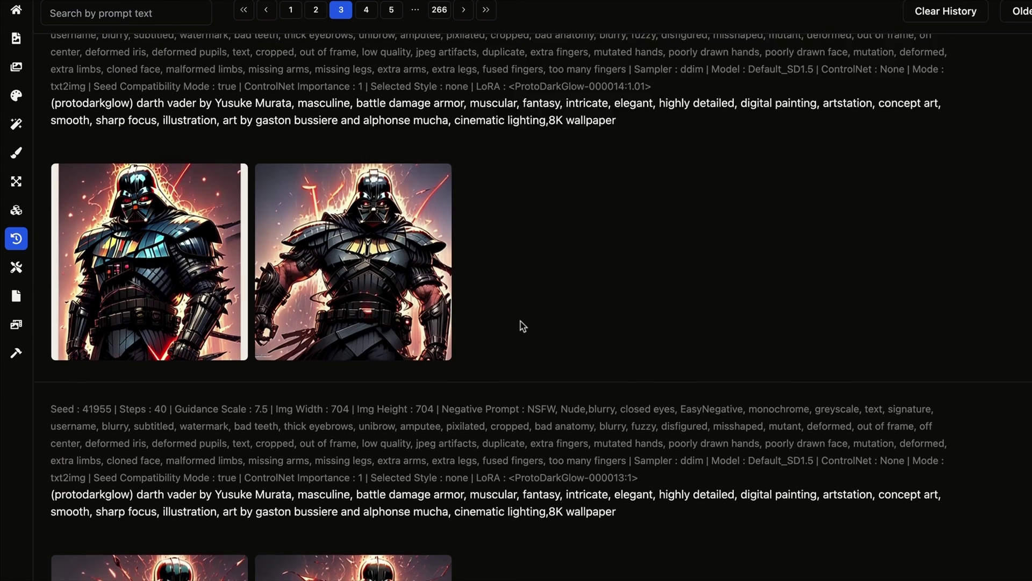
{"action": "scroll", "coordinate": [520, 321], "scroll_direction": "up", "scroll_amount": 3}
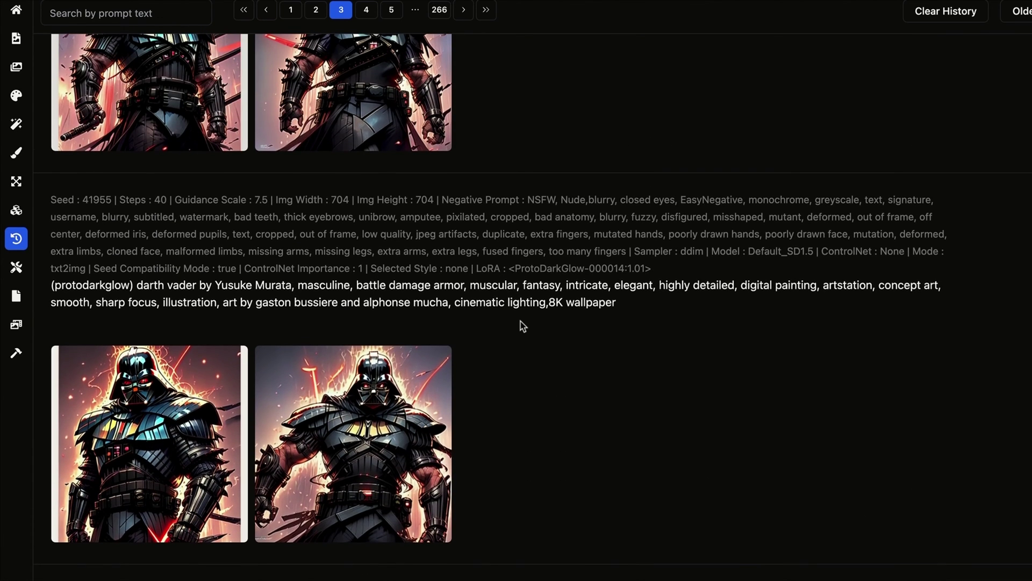
{"action": "scroll", "coordinate": [522, 324], "scroll_direction": "up", "scroll_amount": 4}
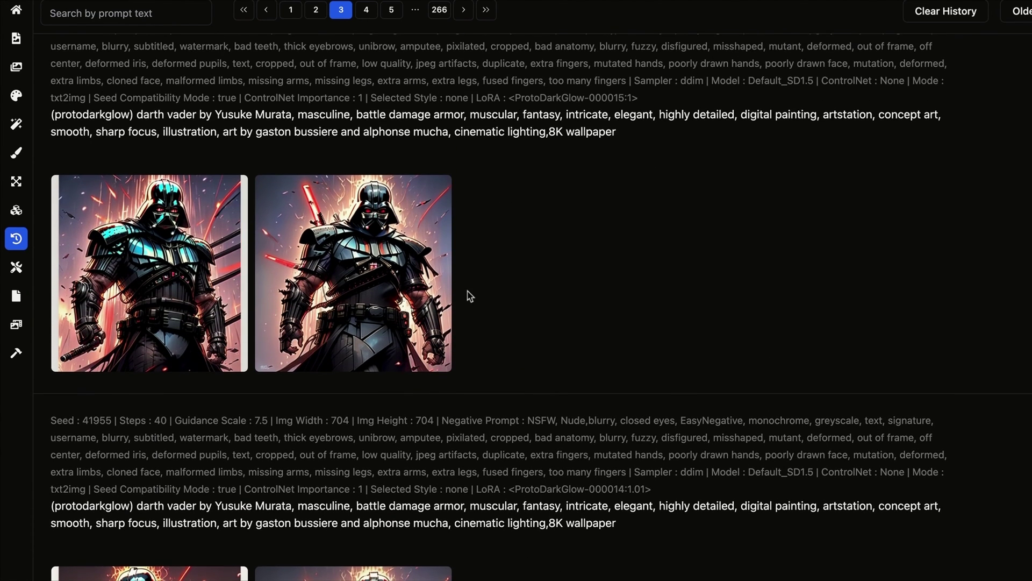
{"action": "scroll", "coordinate": [463, 292], "scroll_direction": "up", "scroll_amount": 6}
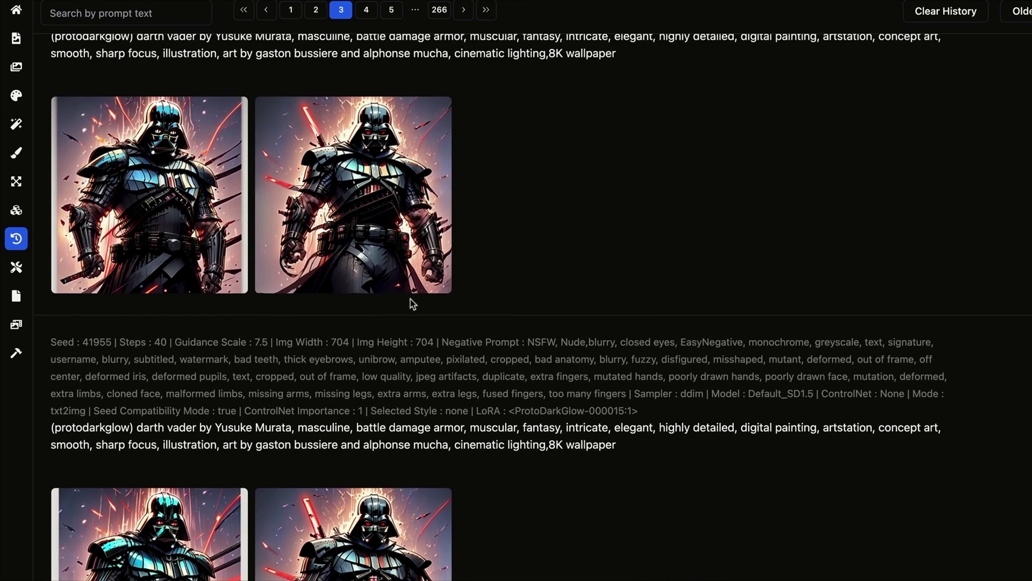
{"action": "mouse_move", "coordinate": [249, 200]}
{"action": "scroll", "coordinate": [291, 252], "scroll_direction": "up", "scroll_amount": 4}
- Enlarge the epoch 16 Vader render for inspection, then close the preview
{"action": "scroll", "coordinate": [69, 323], "scroll_direction": "down", "scroll_amount": 2}
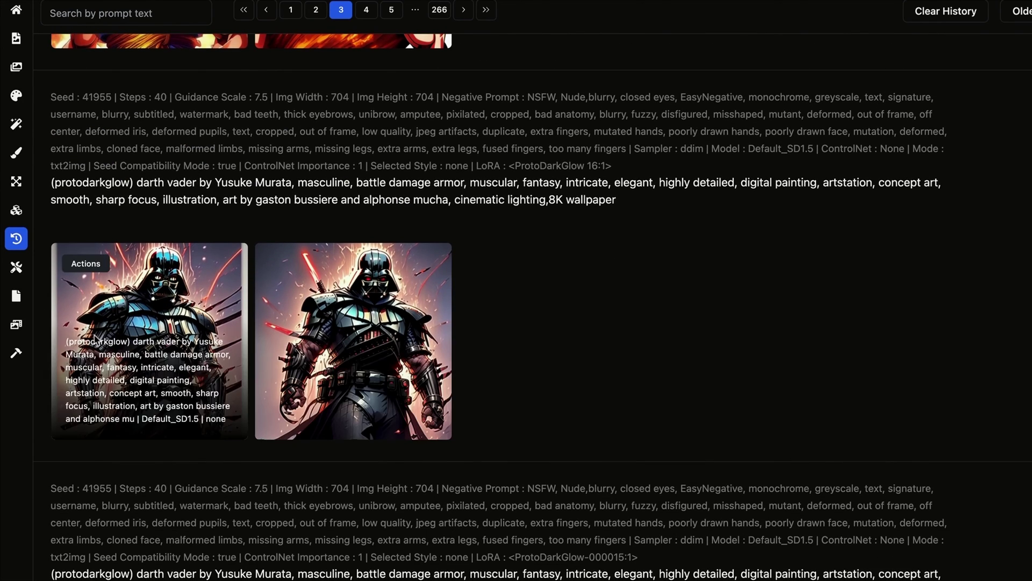
{"action": "left_click", "coordinate": [69, 323]}
{"action": "left_click", "coordinate": [471, 272]}
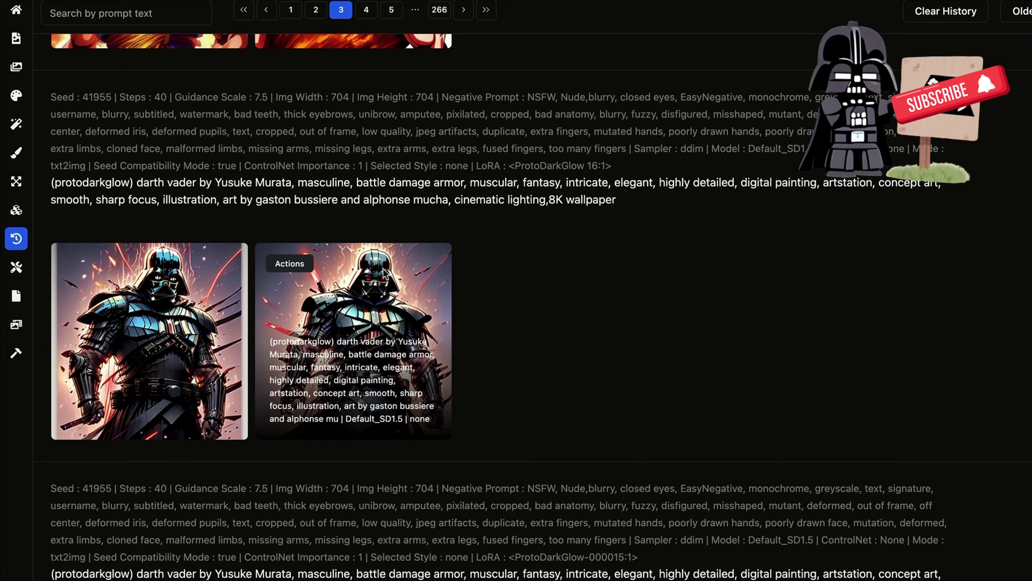
{"action": "scroll", "coordinate": [494, 273], "scroll_direction": "up", "scroll_amount": 8}
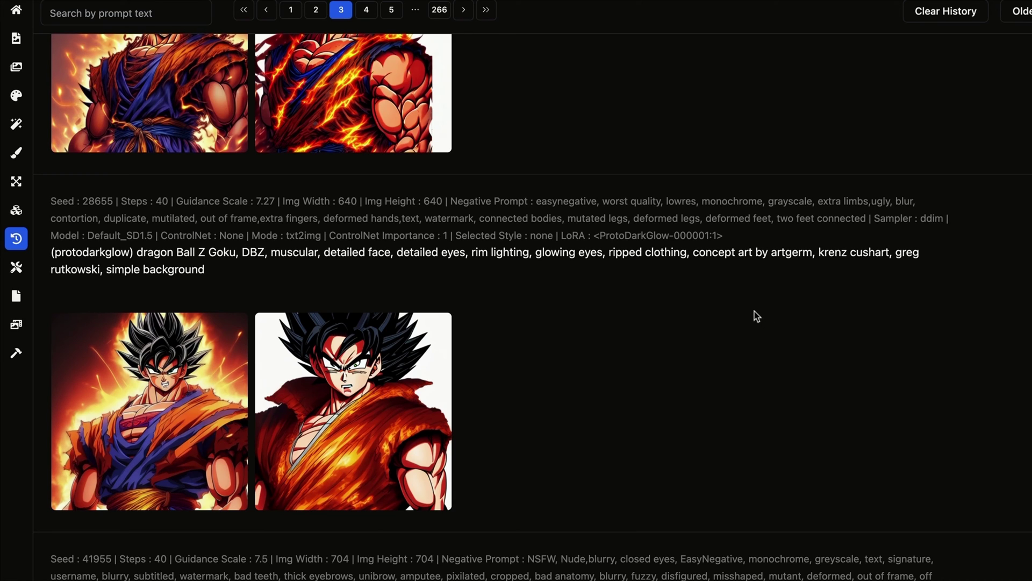
- Scroll up through the Goku results starting from the LoRA 000001 entry
{"action": "scroll", "coordinate": [755, 312], "scroll_direction": "up", "scroll_amount": 5}
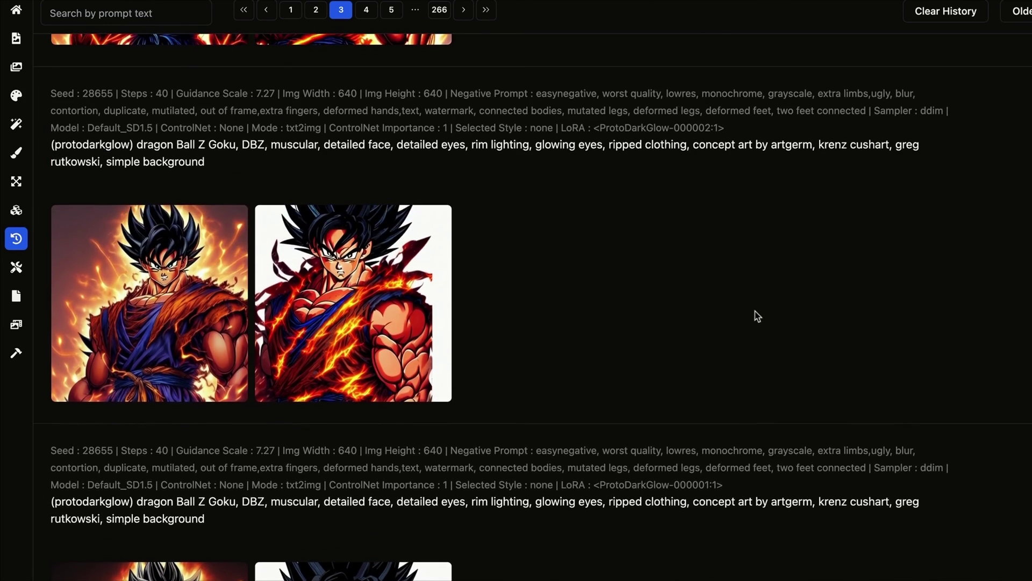
{"action": "scroll", "coordinate": [757, 316], "scroll_direction": "up", "scroll_amount": 10}
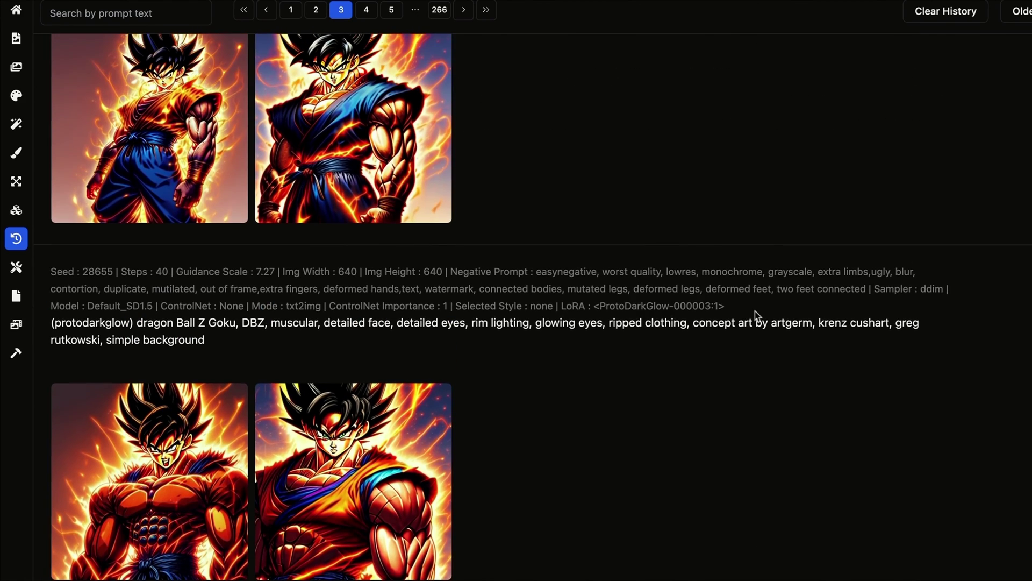
{"action": "scroll", "coordinate": [755, 315], "scroll_direction": "up", "scroll_amount": 14}
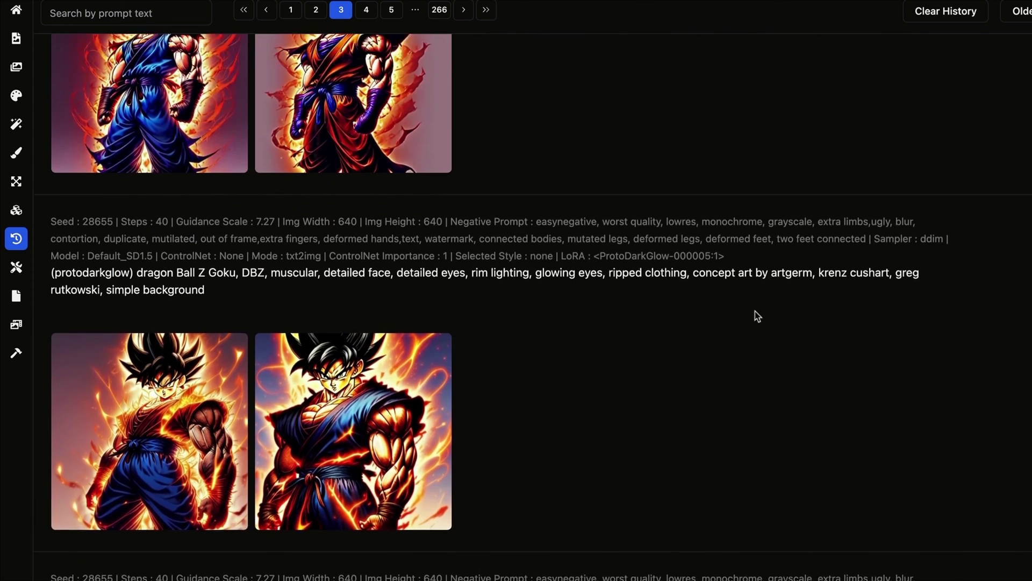
{"action": "scroll", "coordinate": [755, 315], "scroll_direction": "up", "scroll_amount": 14}
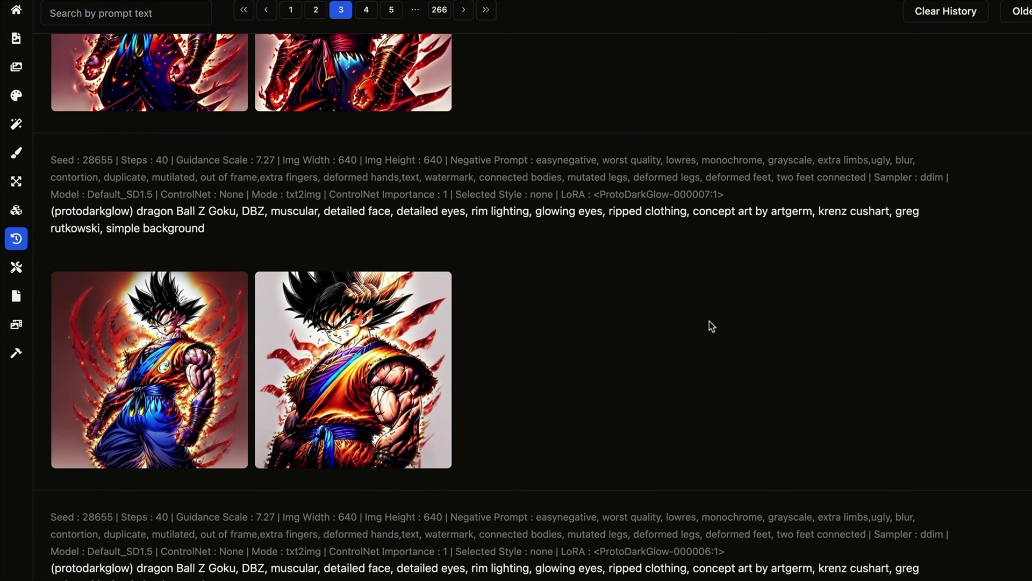
{"action": "mouse_move", "coordinate": [369, 354]}
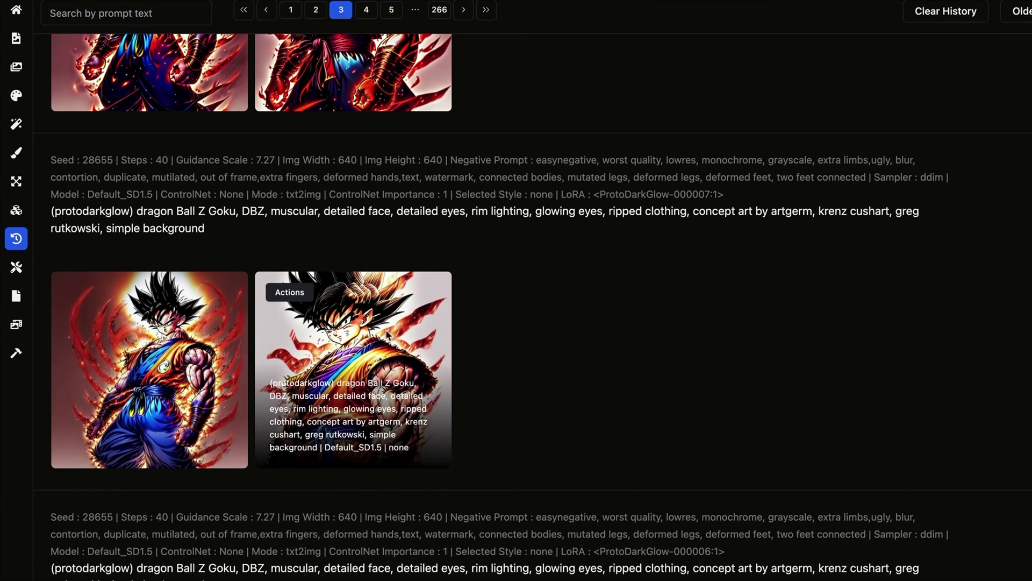
{"action": "scroll", "coordinate": [540, 274], "scroll_direction": "up", "scroll_amount": 7}
{"action": "scroll", "coordinate": [454, 300], "scroll_direction": "up", "scroll_amount": 14}
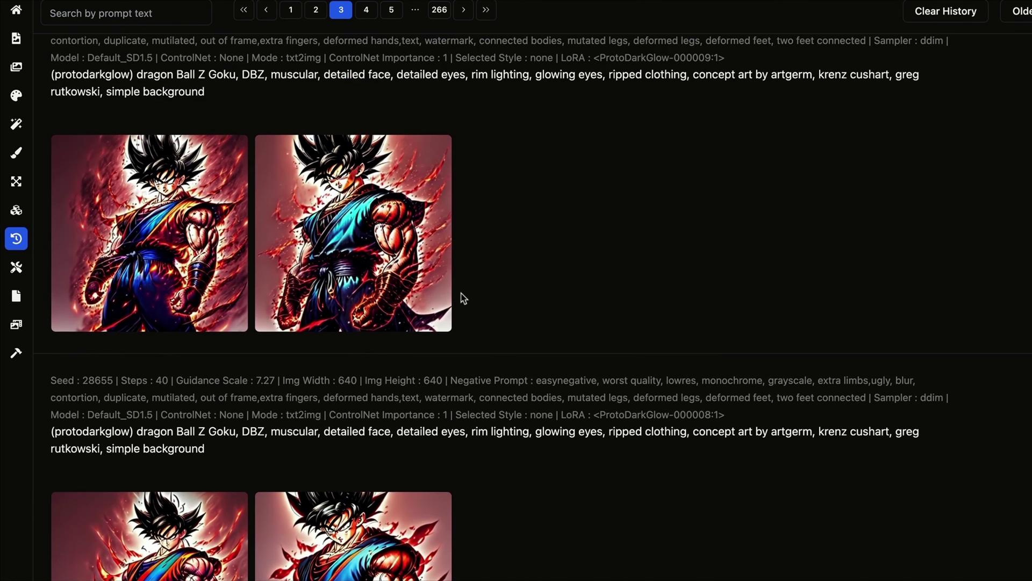
{"action": "mouse_move", "coordinate": [425, 308]}
{"action": "scroll", "coordinate": [425, 307], "scroll_direction": "up", "scroll_amount": 7}
{"action": "scroll", "coordinate": [425, 307], "scroll_direction": "up", "scroll_amount": 2}
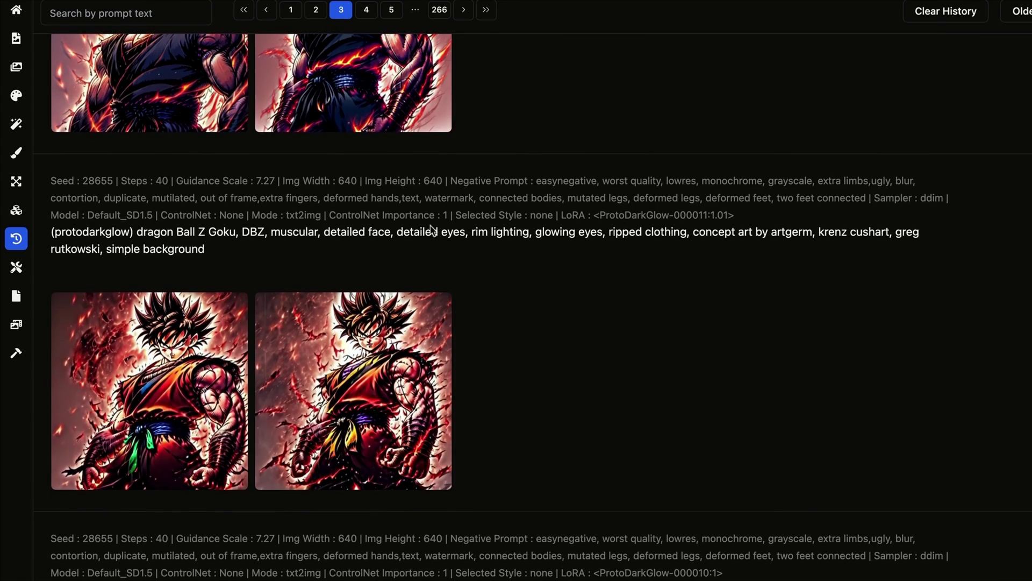
{"action": "scroll", "coordinate": [415, 233], "scroll_direction": "up", "scroll_amount": 9}
- Continue to the Goku epochs 000014, 000015 and 16, then the darkglowstyle alien entry
{"action": "mouse_move", "coordinate": [405, 442]}
{"action": "scroll", "coordinate": [420, 417], "scroll_direction": "up", "scroll_amount": 9}
{"action": "scroll", "coordinate": [415, 280], "scroll_direction": "up", "scroll_amount": 4}
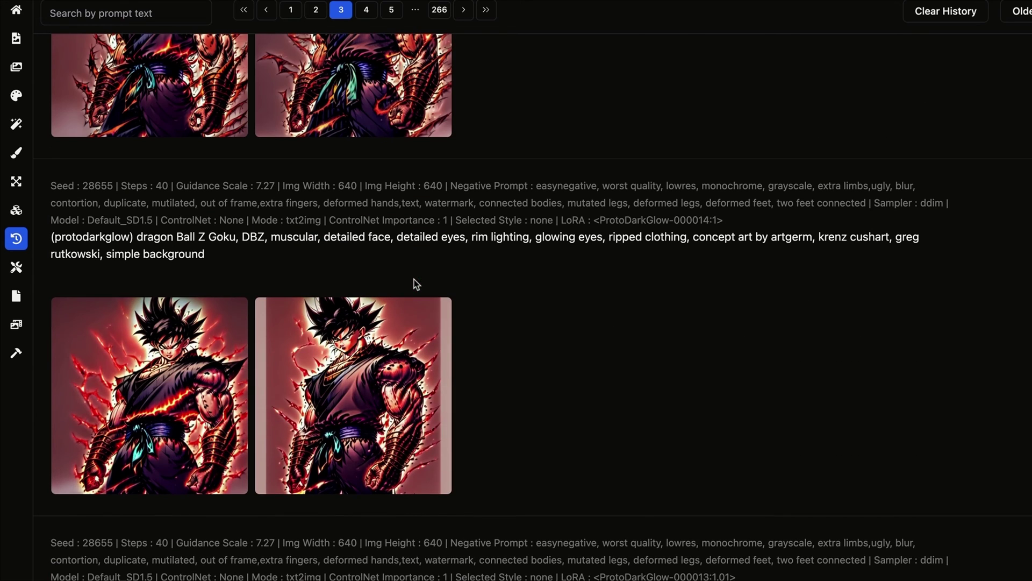
{"action": "mouse_move", "coordinate": [378, 376]}
{"action": "mouse_move", "coordinate": [213, 356]}
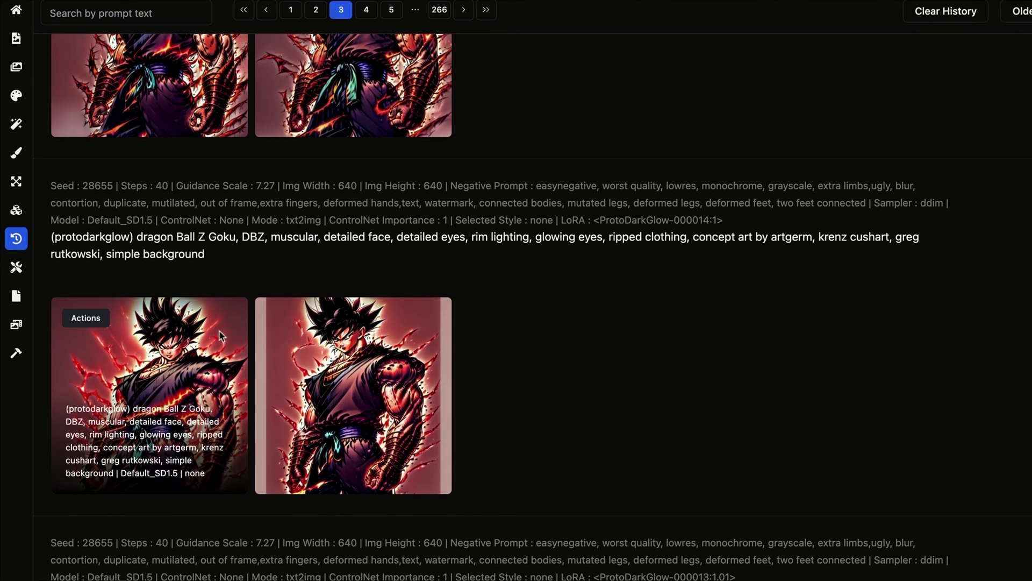
{"action": "scroll", "coordinate": [489, 323], "scroll_direction": "up", "scroll_amount": 3}
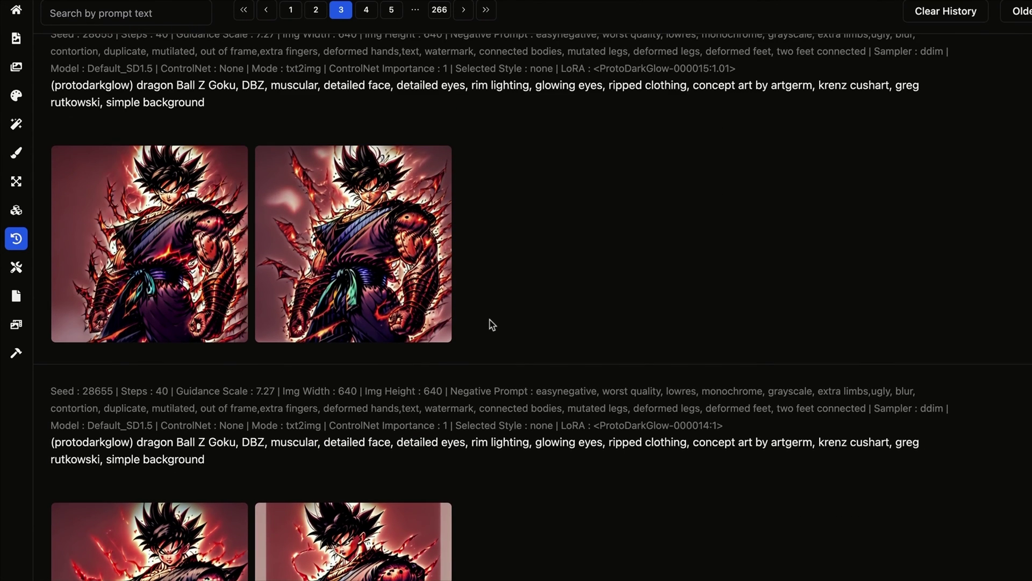
{"action": "scroll", "coordinate": [491, 325], "scroll_direction": "up", "scroll_amount": 6}
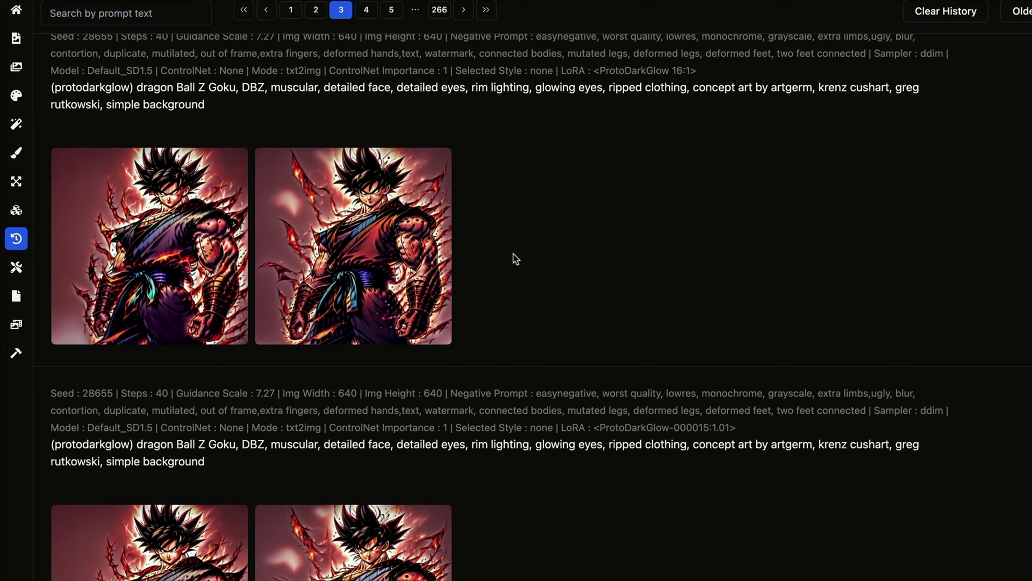
{"action": "scroll", "coordinate": [514, 258], "scroll_direction": "up", "scroll_amount": 3}
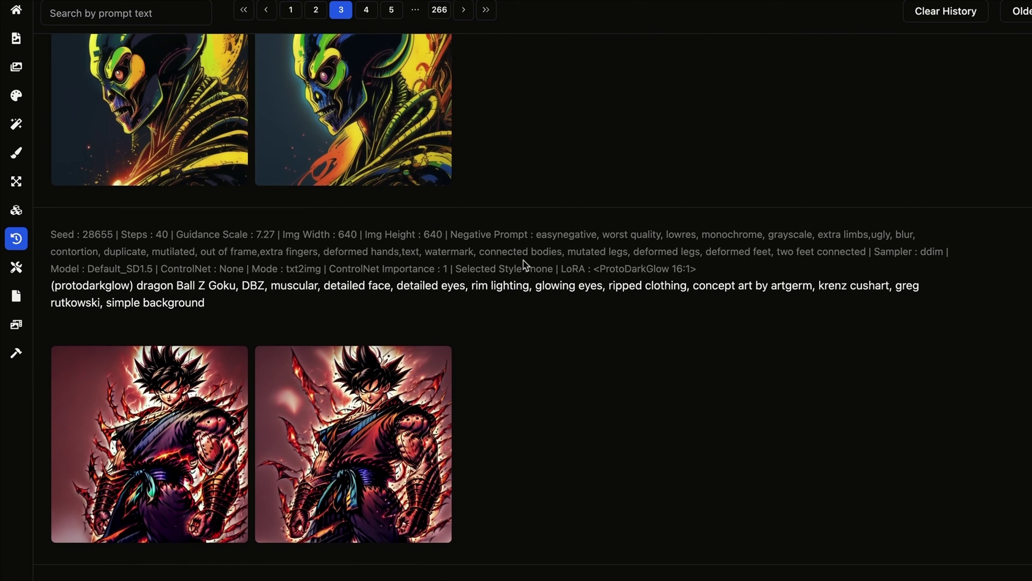
{"action": "scroll", "coordinate": [499, 363], "scroll_direction": "down", "scroll_amount": 2}
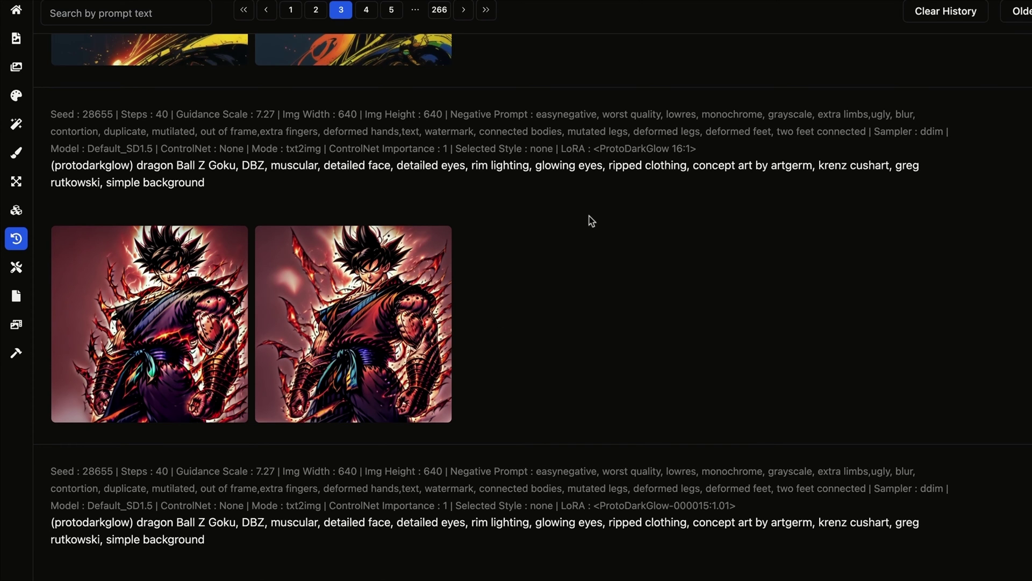
{"action": "scroll", "coordinate": [591, 221], "scroll_direction": "up", "scroll_amount": 4}
- Enlarge the original DarkGlow alien image for comparison, then close the preview
{"action": "mouse_move", "coordinate": [416, 270]}
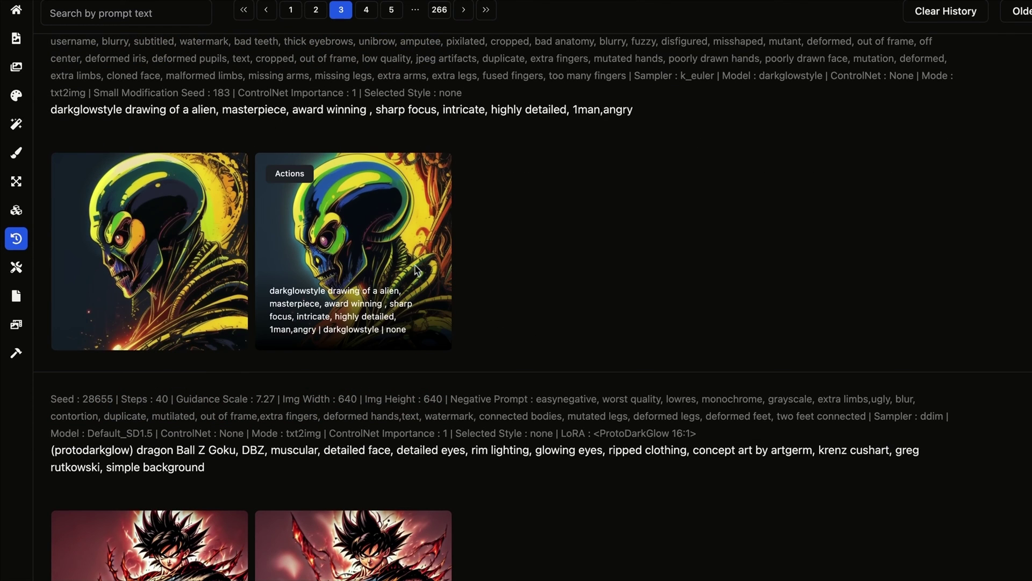
{"action": "left_click", "coordinate": [399, 217]}
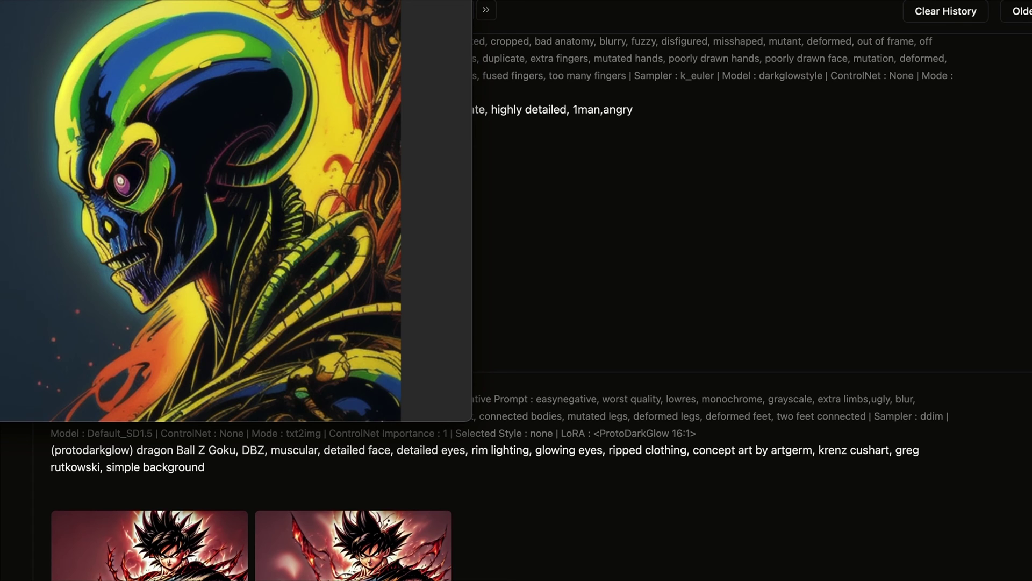
{"action": "left_click", "coordinate": [231, 94]}
- Scroll up through the alien results of the LoRA epochs from 000009 onward
{"action": "scroll", "coordinate": [542, 183], "scroll_direction": "up", "scroll_amount": 10}
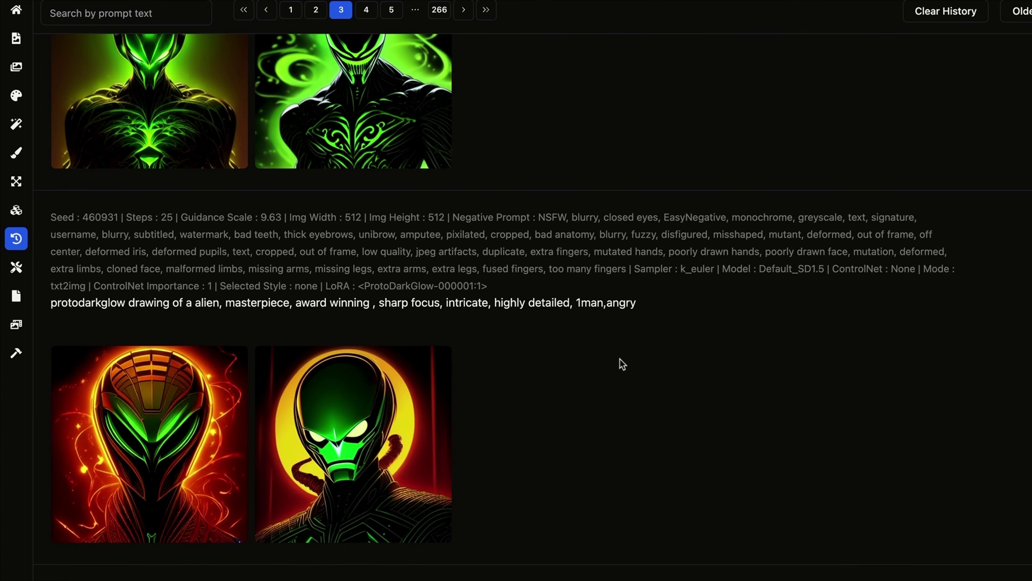
{"action": "scroll", "coordinate": [622, 364], "scroll_direction": "up", "scroll_amount": 12}
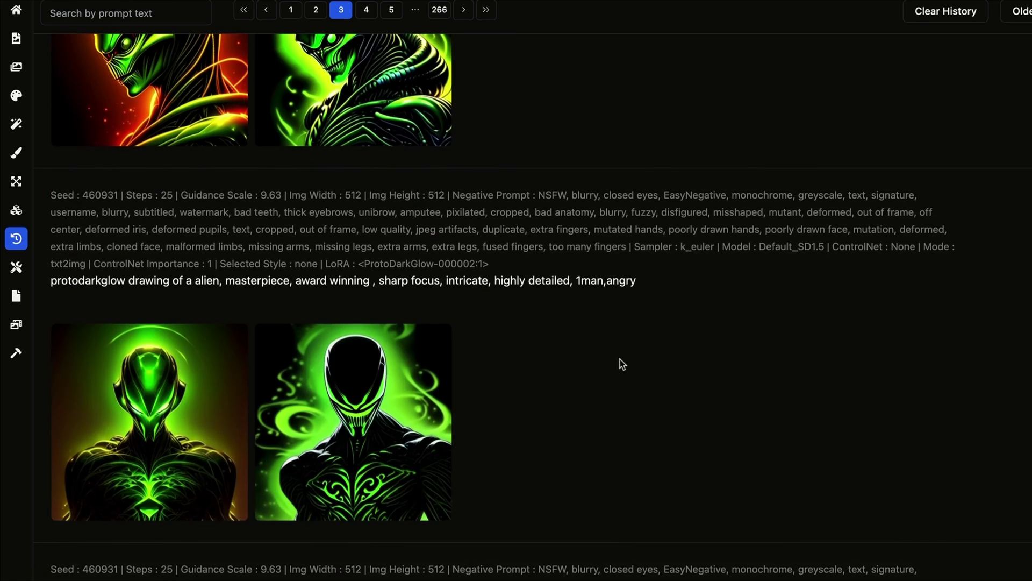
{"action": "scroll", "coordinate": [601, 364], "scroll_direction": "up", "scroll_amount": 3}
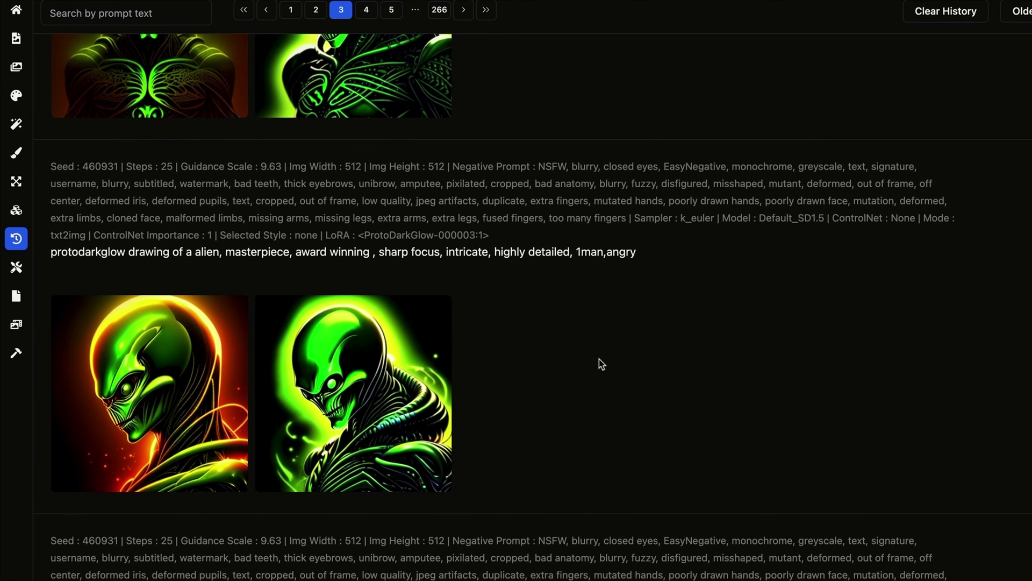
{"action": "scroll", "coordinate": [601, 364], "scroll_direction": "up", "scroll_amount": 10}
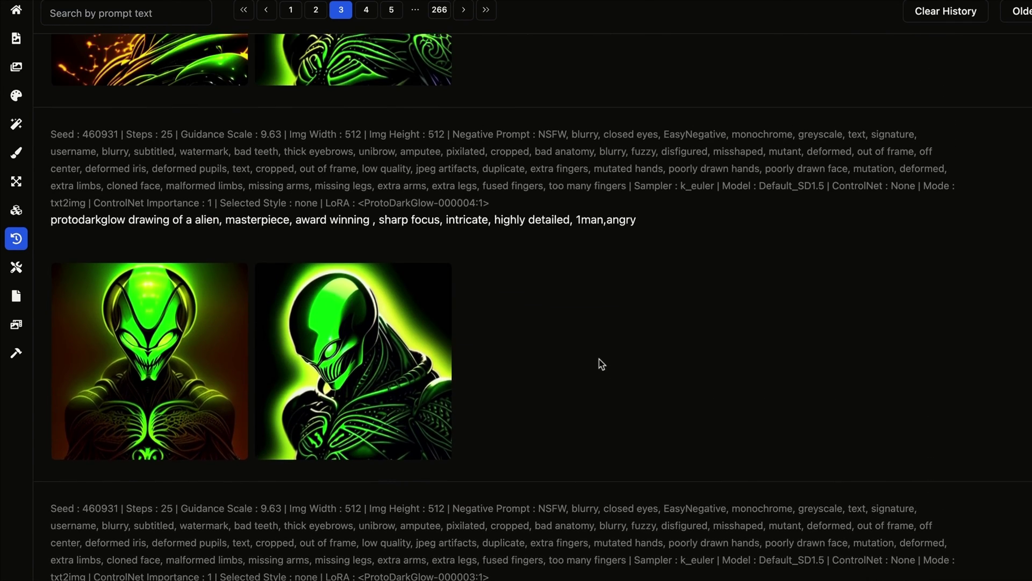
{"action": "scroll", "coordinate": [601, 364], "scroll_direction": "up", "scroll_amount": 7}
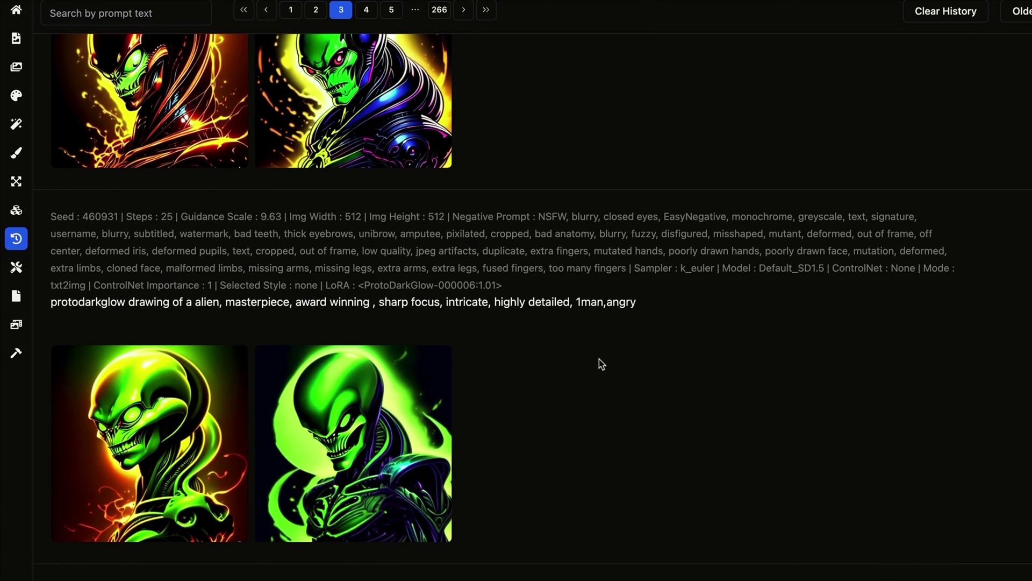
{"action": "scroll", "coordinate": [601, 364], "scroll_direction": "up", "scroll_amount": 8}
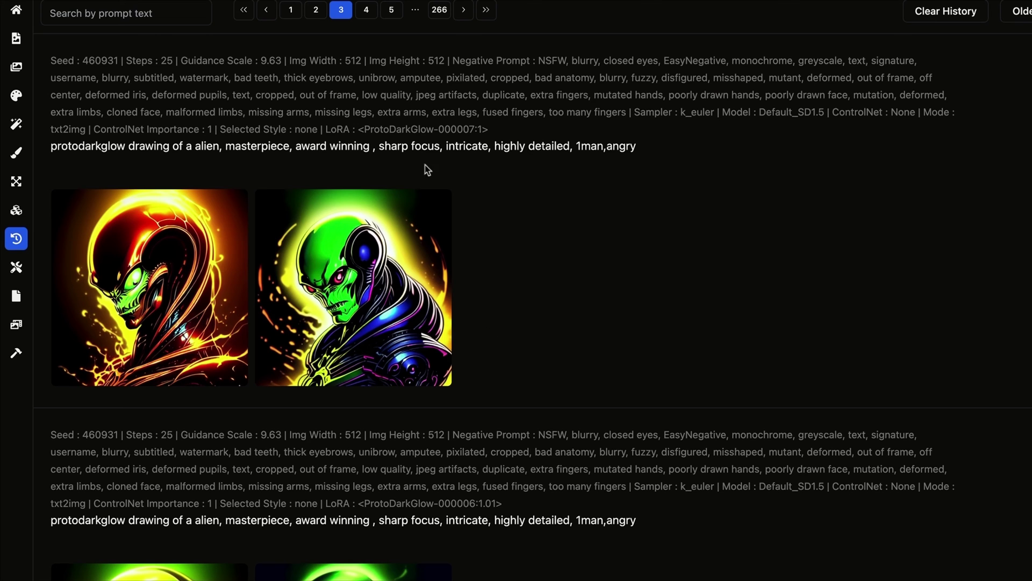
{"action": "scroll", "coordinate": [491, 438], "scroll_direction": "up", "scroll_amount": 10}
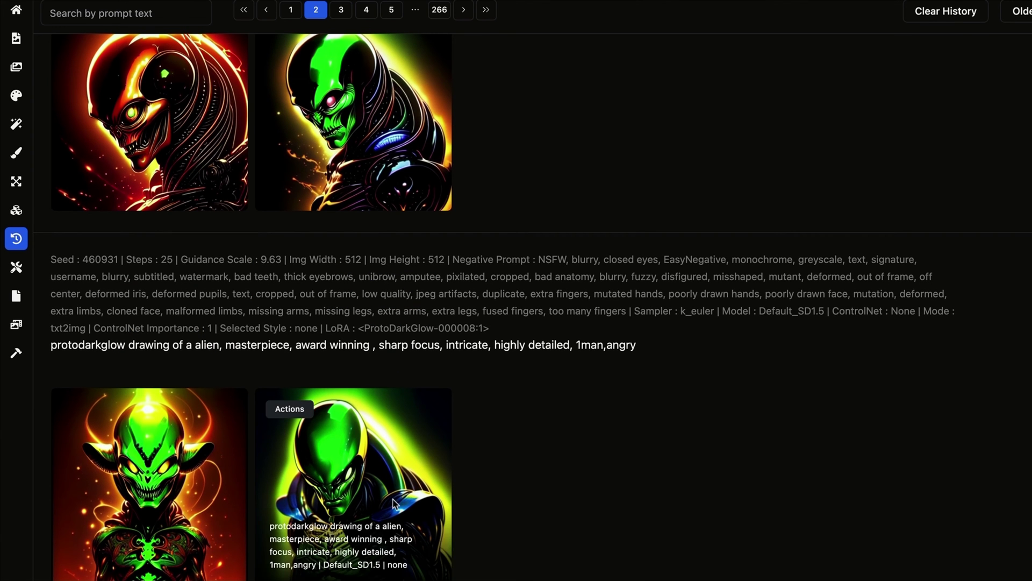
{"action": "scroll", "coordinate": [514, 424], "scroll_direction": "up", "scroll_amount": 5}
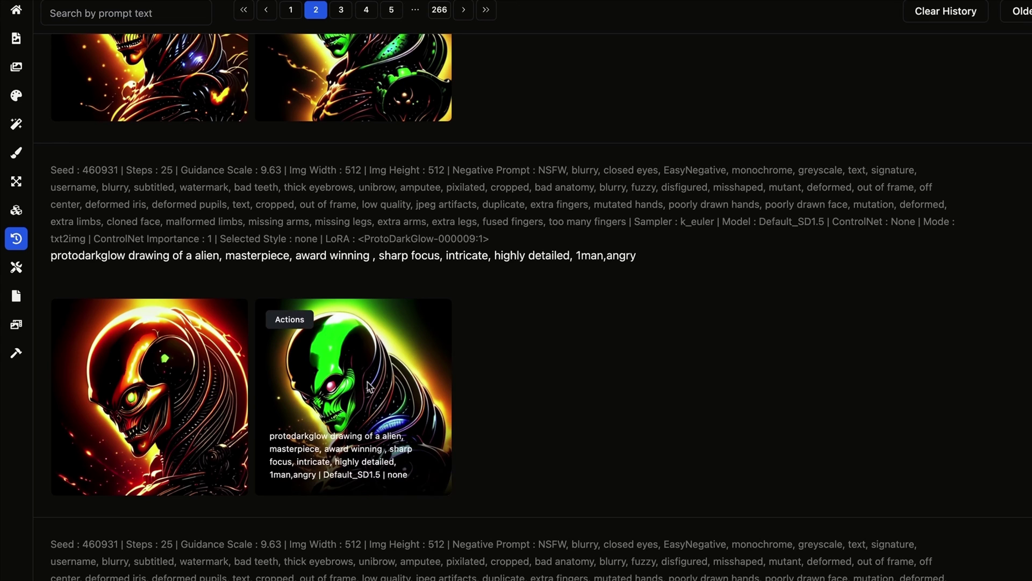
{"action": "scroll", "coordinate": [370, 387], "scroll_direction": "up", "scroll_amount": 1}
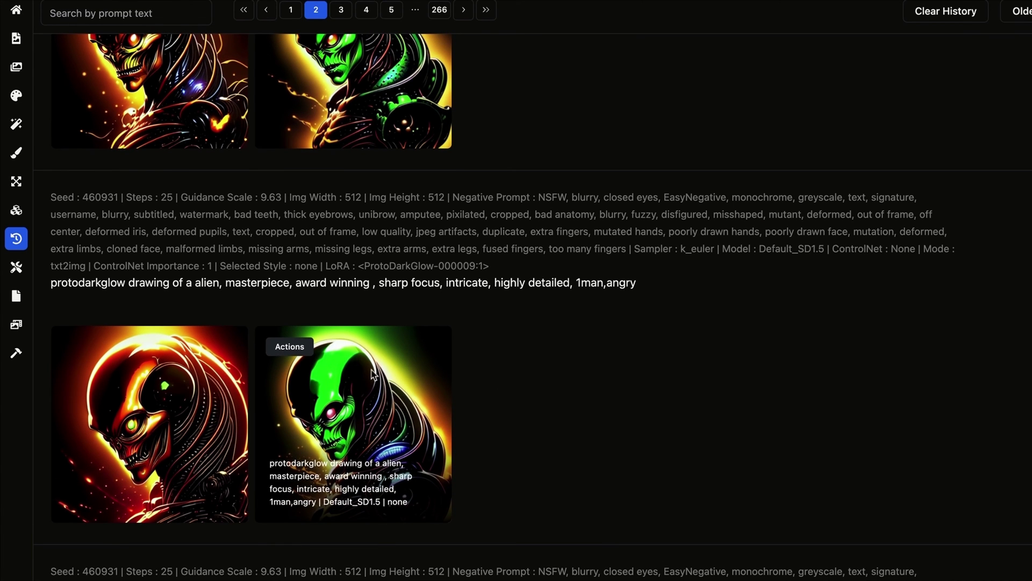
{"action": "scroll", "coordinate": [513, 376], "scroll_direction": "down", "scroll_amount": 3}
{"action": "scroll", "coordinate": [455, 404], "scroll_direction": "up", "scroll_amount": 10}
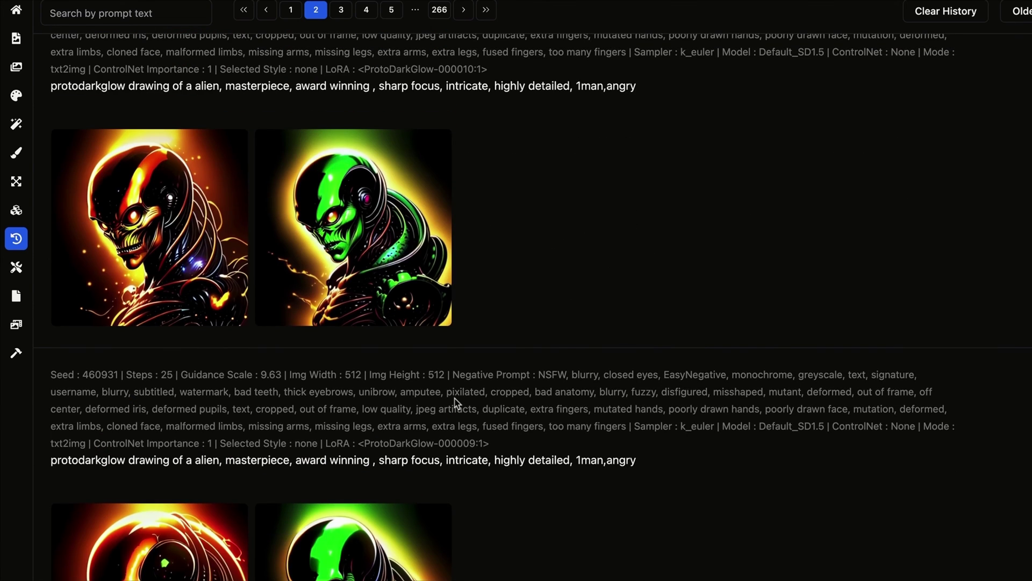
{"action": "scroll", "coordinate": [491, 366], "scroll_direction": "up", "scroll_amount": 6}
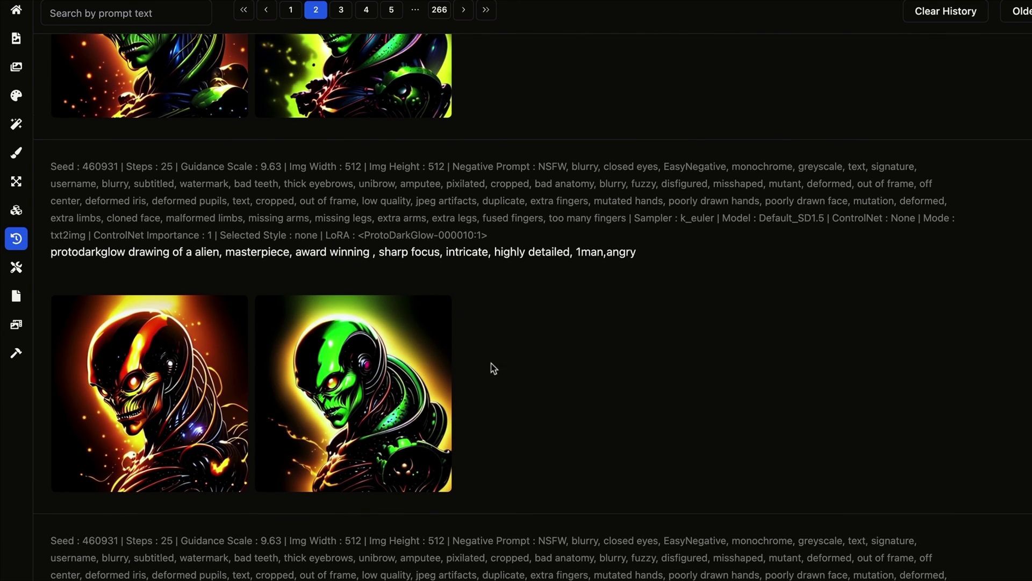
- Compare the epoch 000014 and 000015 aliens with the final ProtoDarkGlow 16:1.01 entry
{"action": "scroll", "coordinate": [489, 458], "scroll_direction": "down", "scroll_amount": 11}
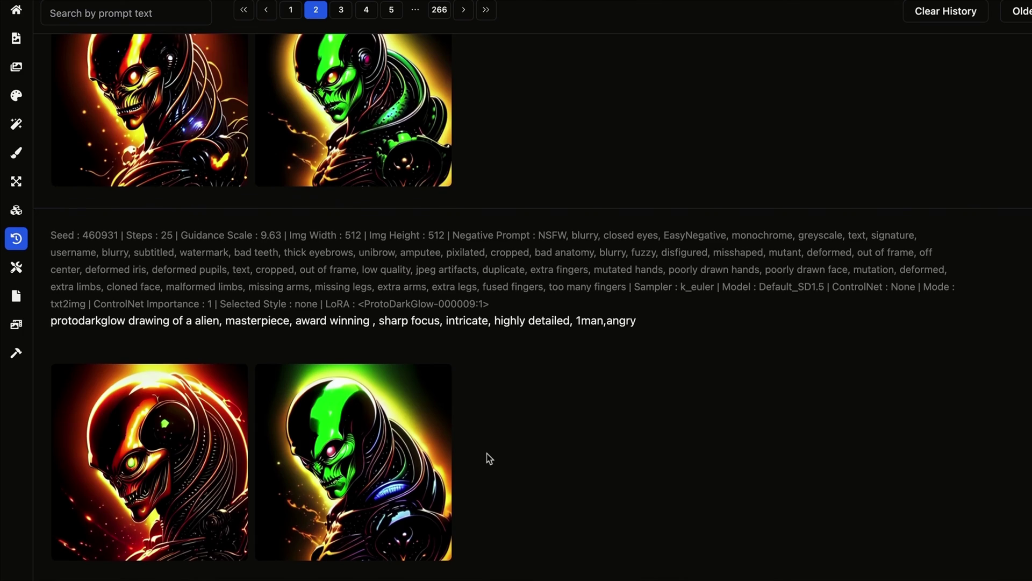
{"action": "scroll", "coordinate": [490, 458], "scroll_direction": "down", "scroll_amount": 5}
{"action": "scroll", "coordinate": [489, 458], "scroll_direction": "up", "scroll_amount": 15}
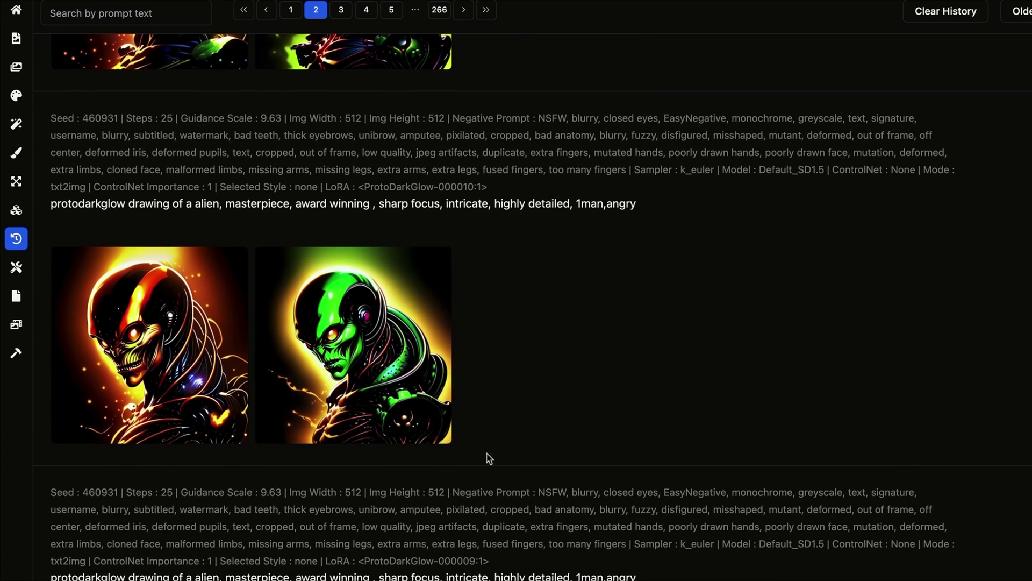
{"action": "scroll", "coordinate": [420, 334], "scroll_direction": "up", "scroll_amount": 12}
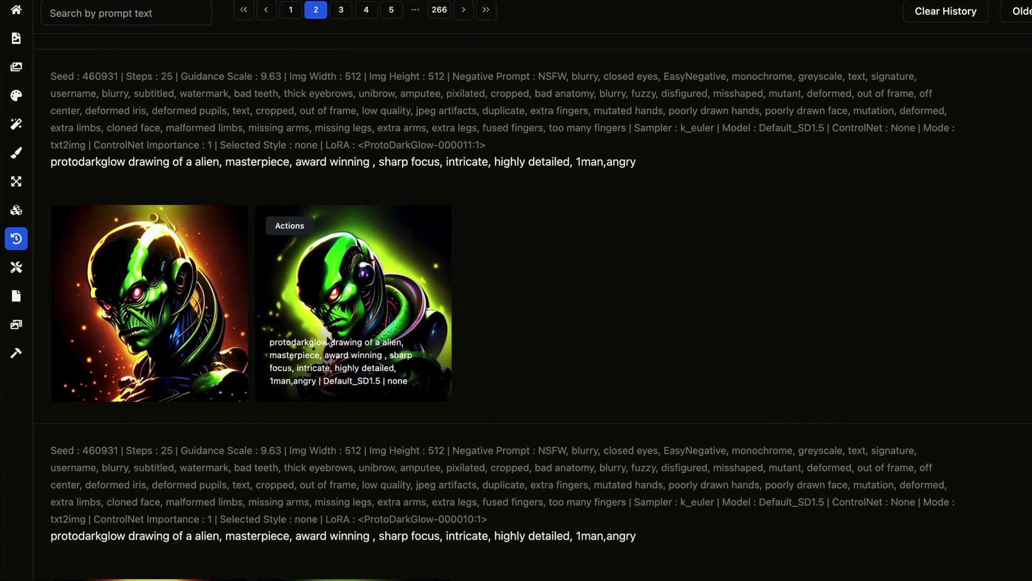
{"action": "scroll", "coordinate": [340, 451], "scroll_direction": "down", "scroll_amount": 20}
{"action": "scroll", "coordinate": [339, 450], "scroll_direction": "up", "scroll_amount": 20}
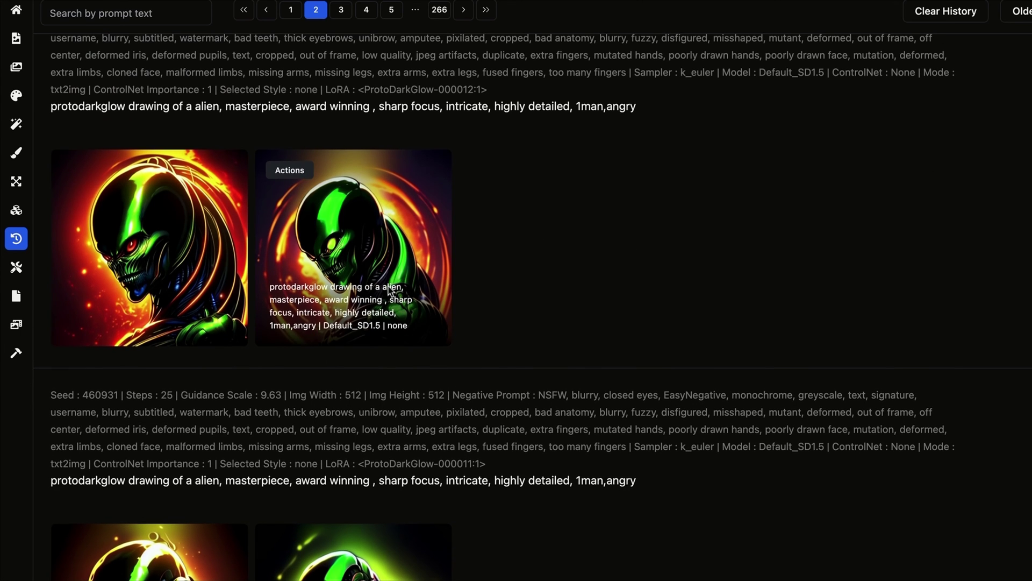
{"action": "scroll", "coordinate": [396, 293], "scroll_direction": "down", "scroll_amount": 9}
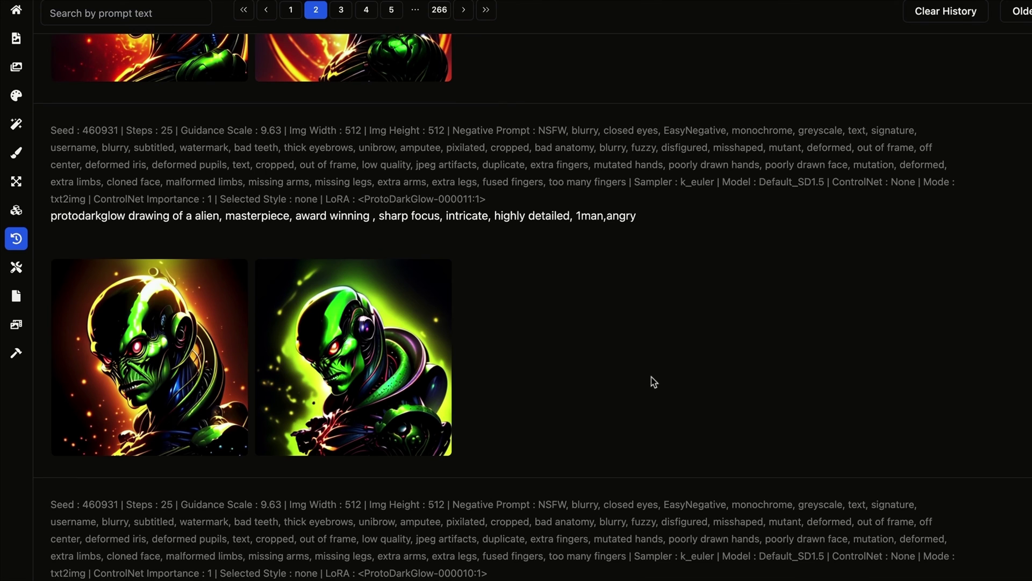
{"action": "scroll", "coordinate": [653, 380], "scroll_direction": "up", "scroll_amount": 8}
{"action": "scroll", "coordinate": [655, 381], "scroll_direction": "up", "scroll_amount": 5}
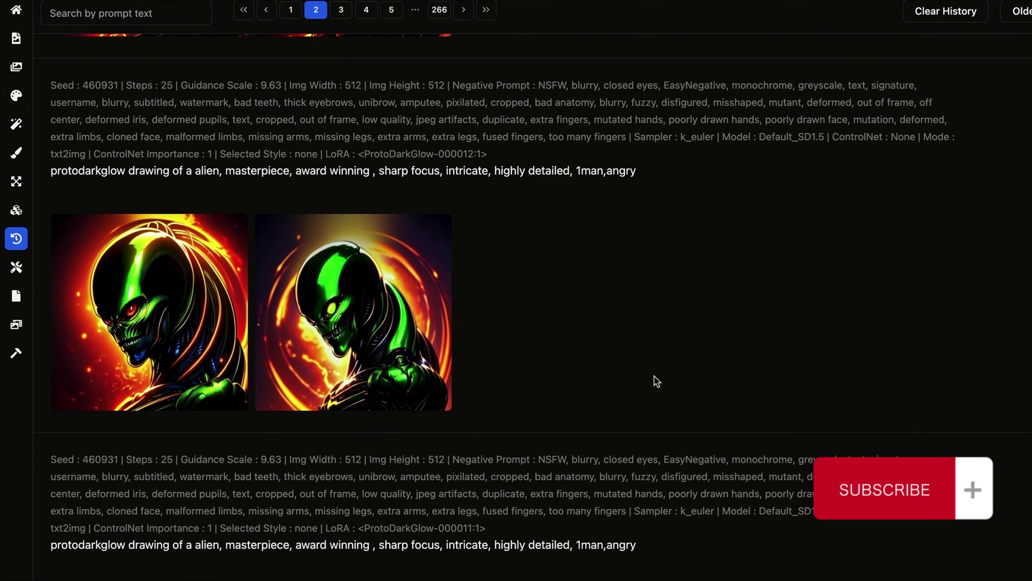
{"action": "scroll", "coordinate": [657, 381], "scroll_direction": "up", "scroll_amount": 15}
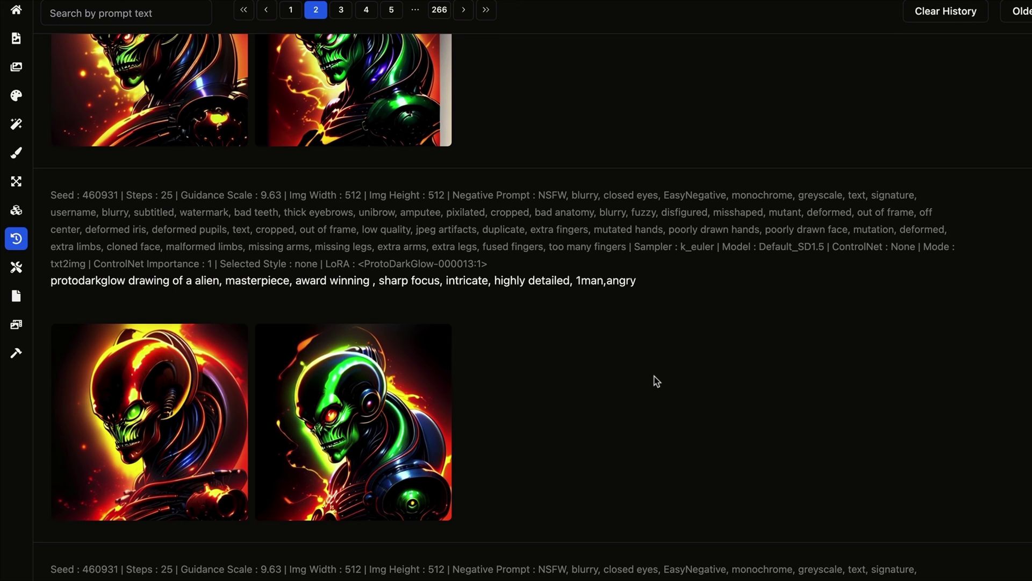
{"action": "scroll", "coordinate": [653, 380], "scroll_direction": "up", "scroll_amount": 13}
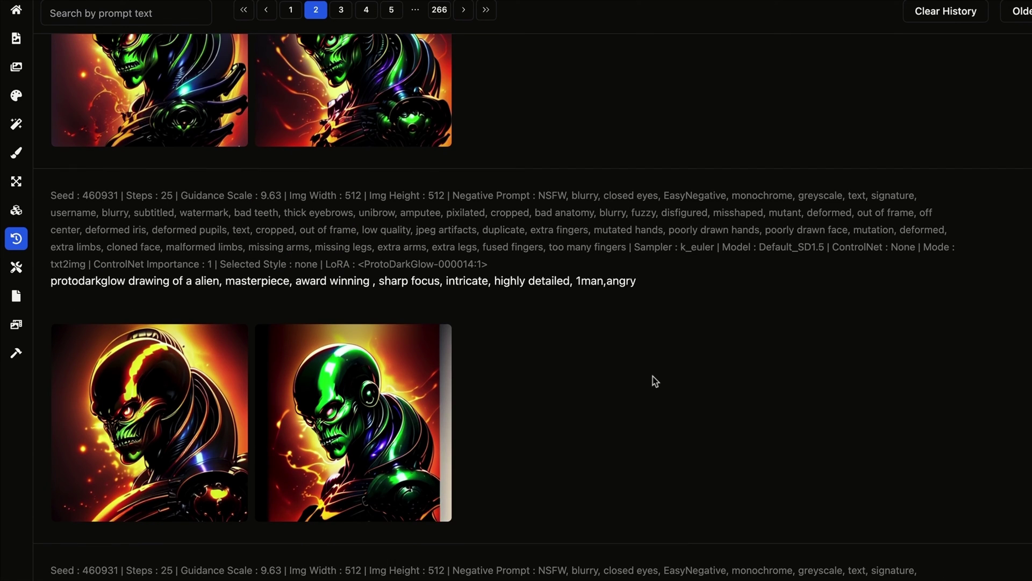
{"action": "mouse_move", "coordinate": [383, 415]}
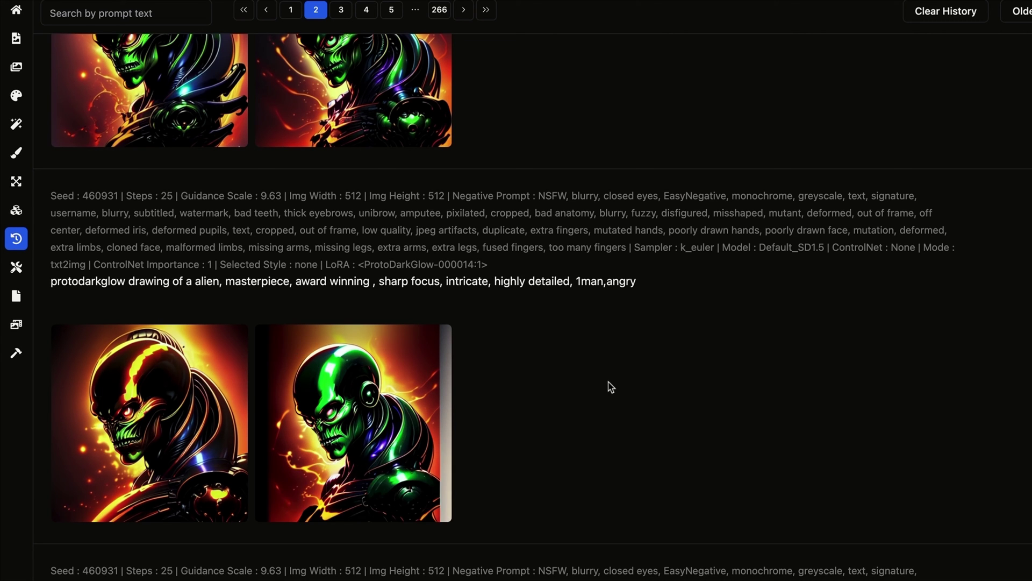
{"action": "scroll", "coordinate": [610, 383], "scroll_direction": "up", "scroll_amount": 5}
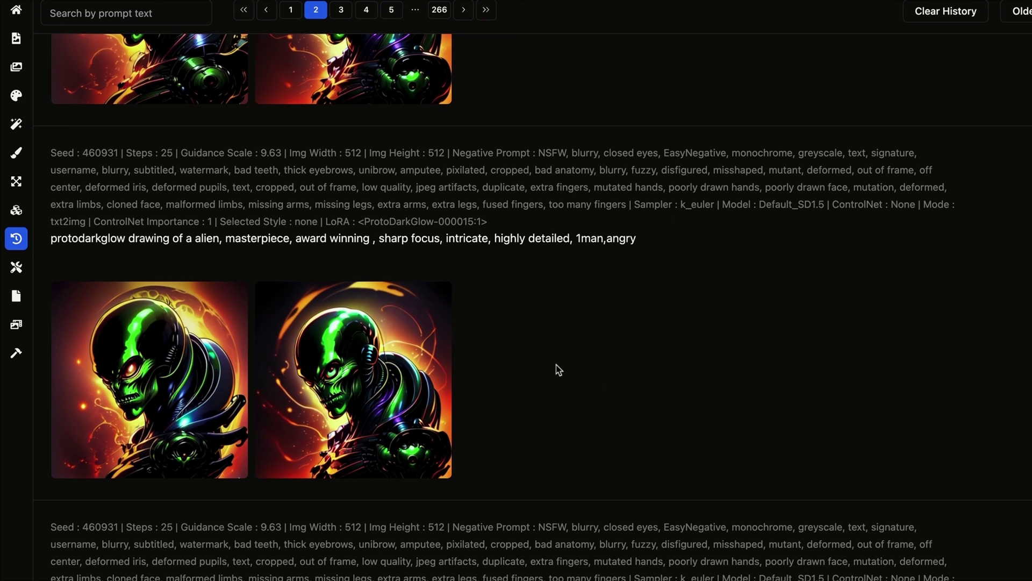
{"action": "scroll", "coordinate": [559, 370], "scroll_direction": "up", "scroll_amount": 4}
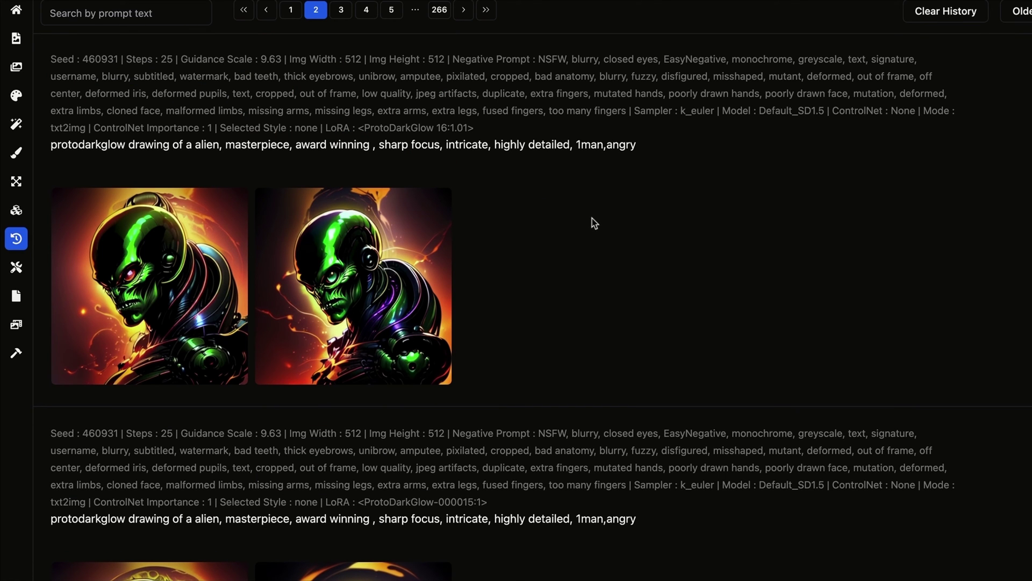
{"action": "scroll", "coordinate": [600, 225], "scroll_direction": "up", "scroll_amount": 6}
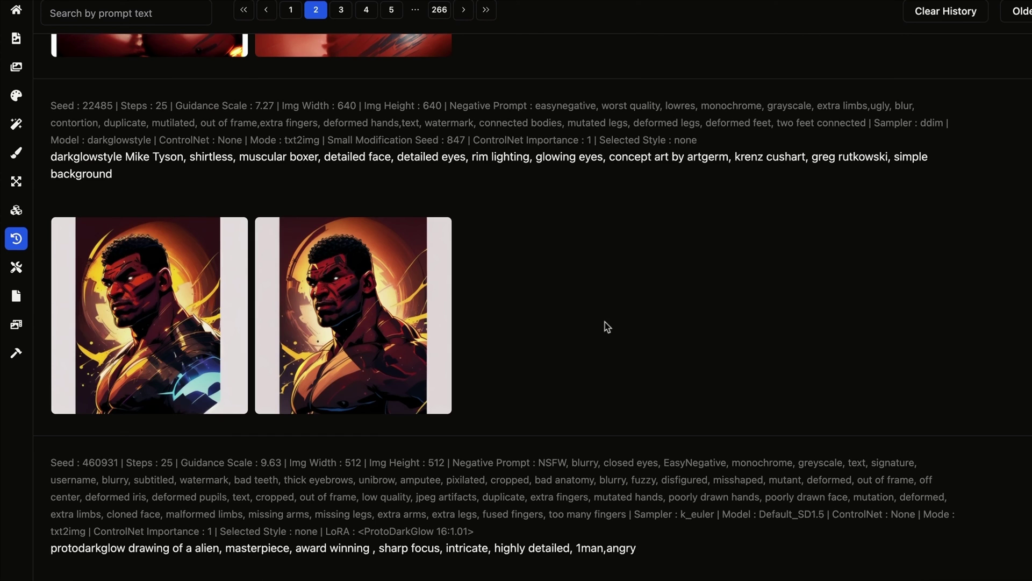
{"action": "left_click", "coordinate": [168, 284]}
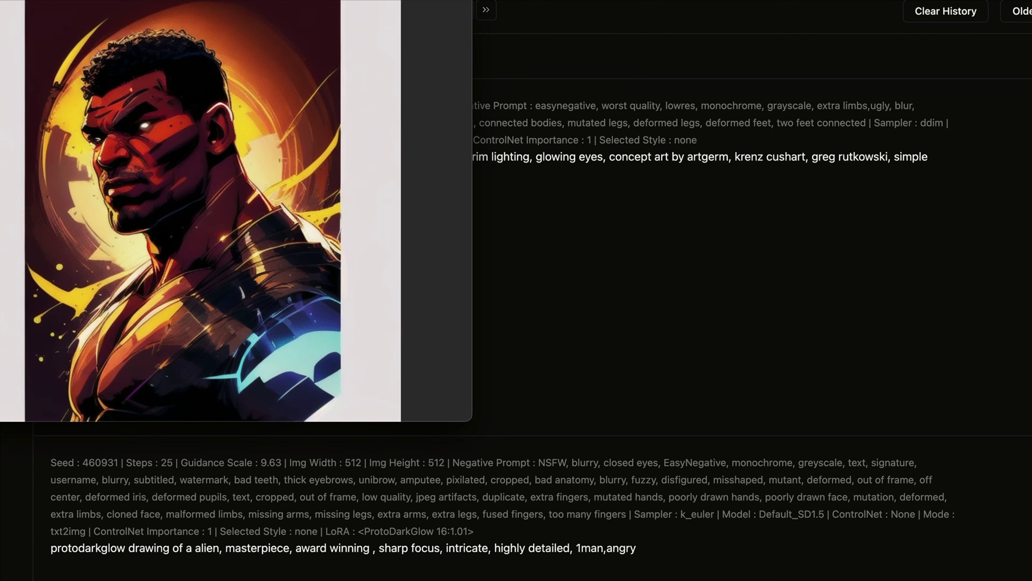
{"action": "left_click", "coordinate": [477, 223]}
{"action": "scroll", "coordinate": [545, 273], "scroll_direction": "up", "scroll_amount": 1}
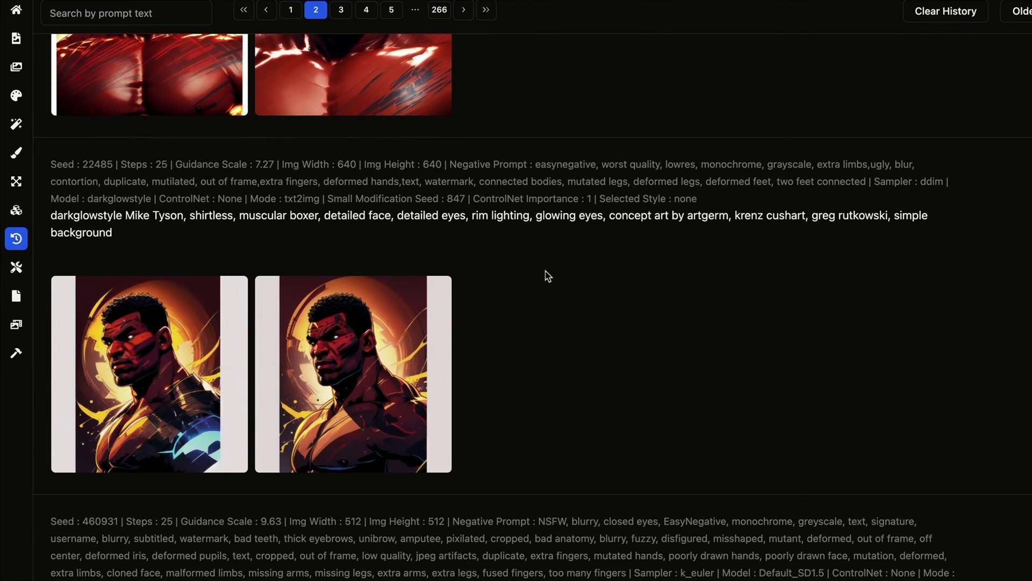
{"action": "scroll", "coordinate": [538, 344], "scroll_direction": "up", "scroll_amount": 8}
{"action": "scroll", "coordinate": [526, 409], "scroll_direction": "down", "scroll_amount": 2}
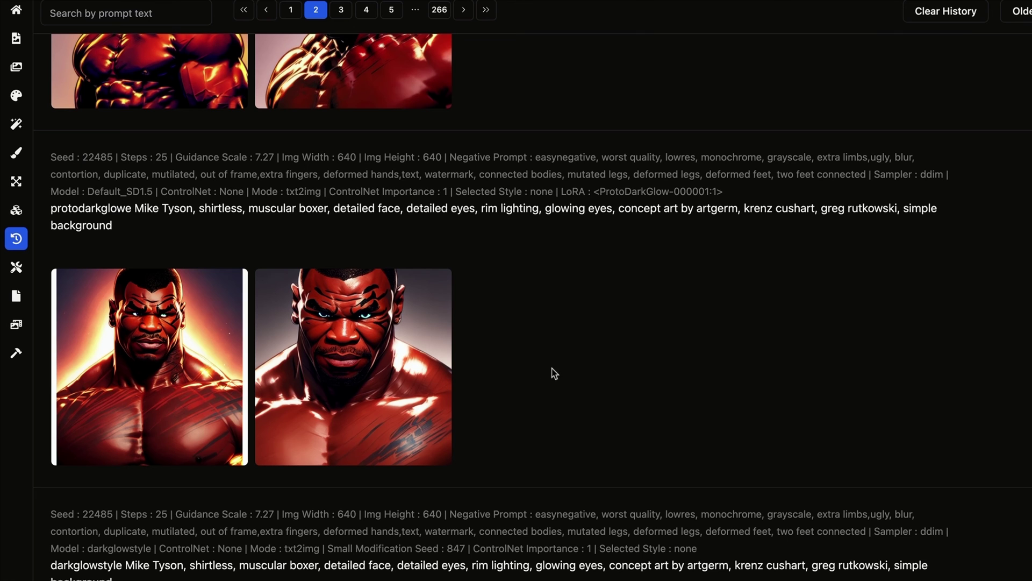
{"action": "scroll", "coordinate": [572, 363], "scroll_direction": "up", "scroll_amount": 12}
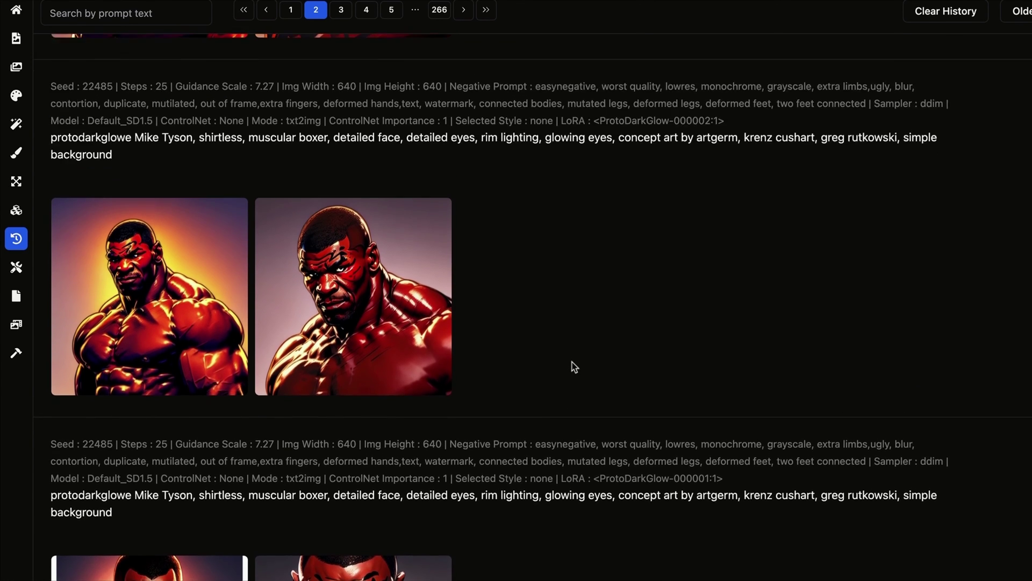
{"action": "scroll", "coordinate": [573, 362], "scroll_direction": "up", "scroll_amount": 12}
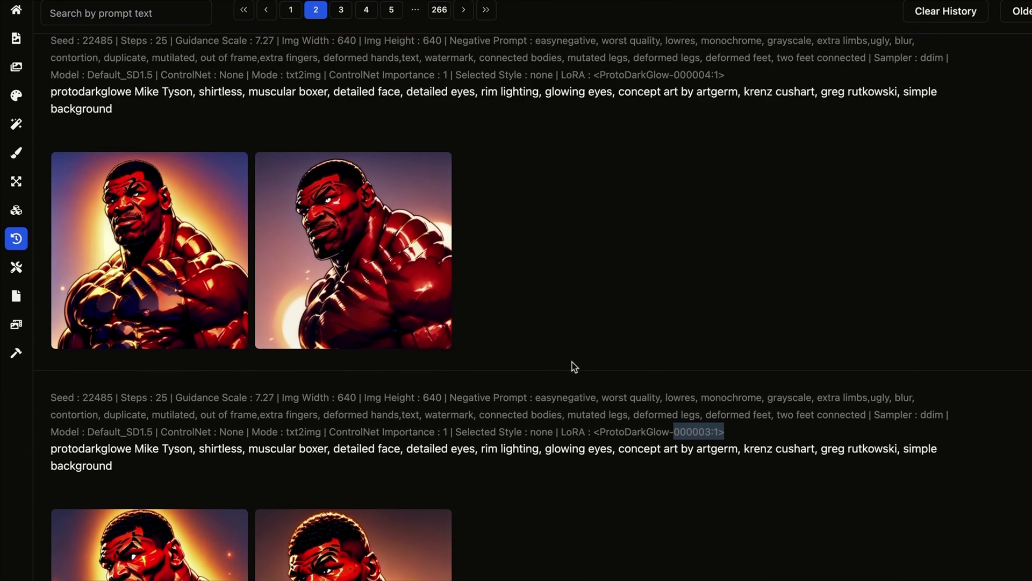
{"action": "scroll", "coordinate": [574, 367], "scroll_direction": "up", "scroll_amount": 5}
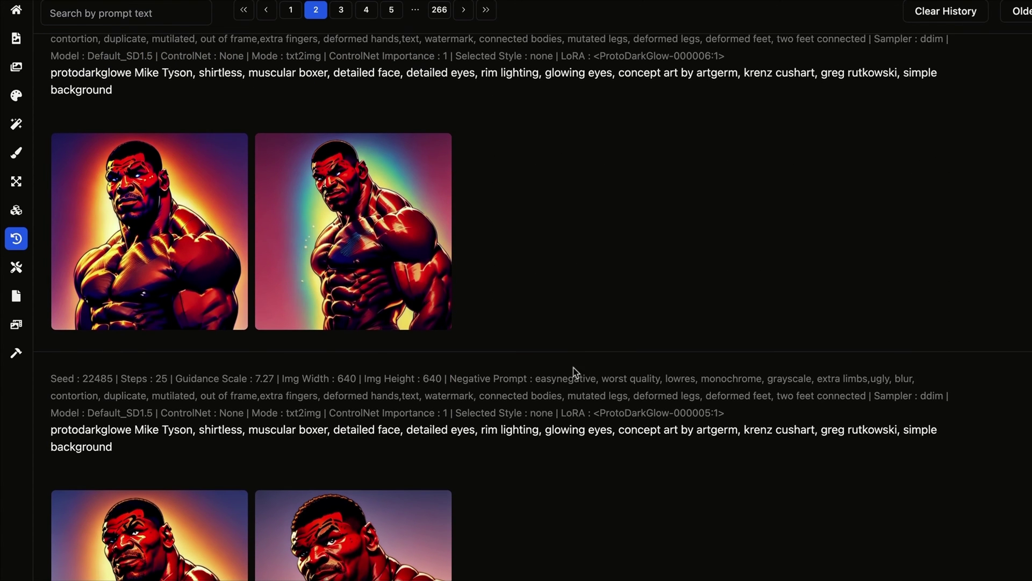
{"action": "scroll", "coordinate": [454, 301], "scroll_direction": "up", "scroll_amount": 5}
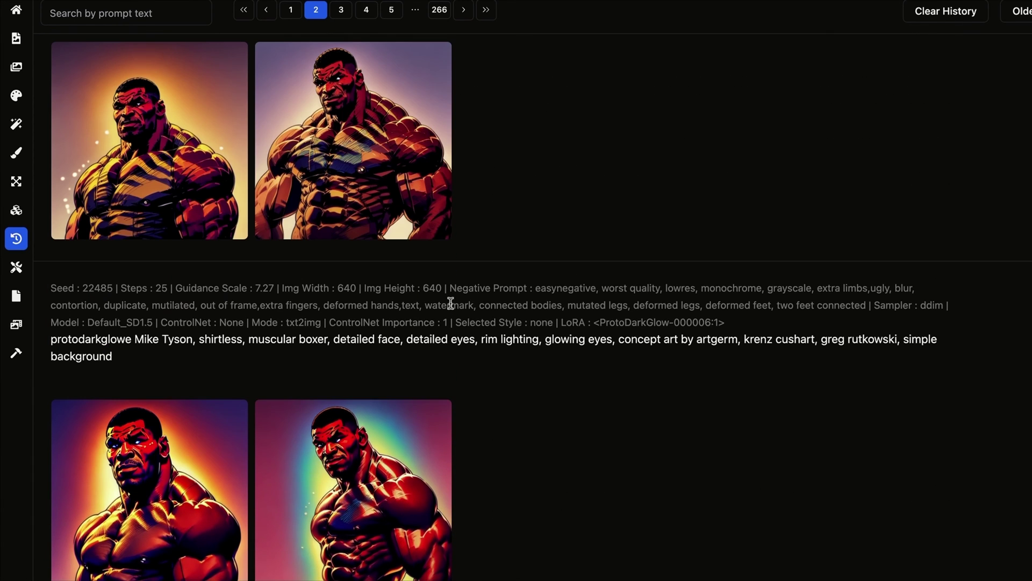
{"action": "scroll", "coordinate": [476, 300], "scroll_direction": "up", "scroll_amount": 3}
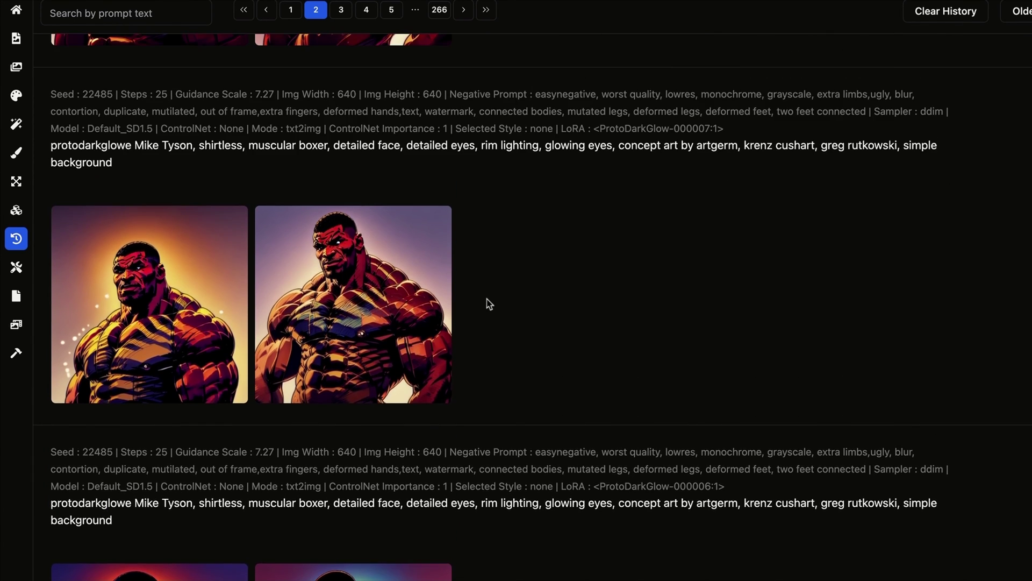
{"action": "scroll", "coordinate": [489, 302], "scroll_direction": "up", "scroll_amount": 2}
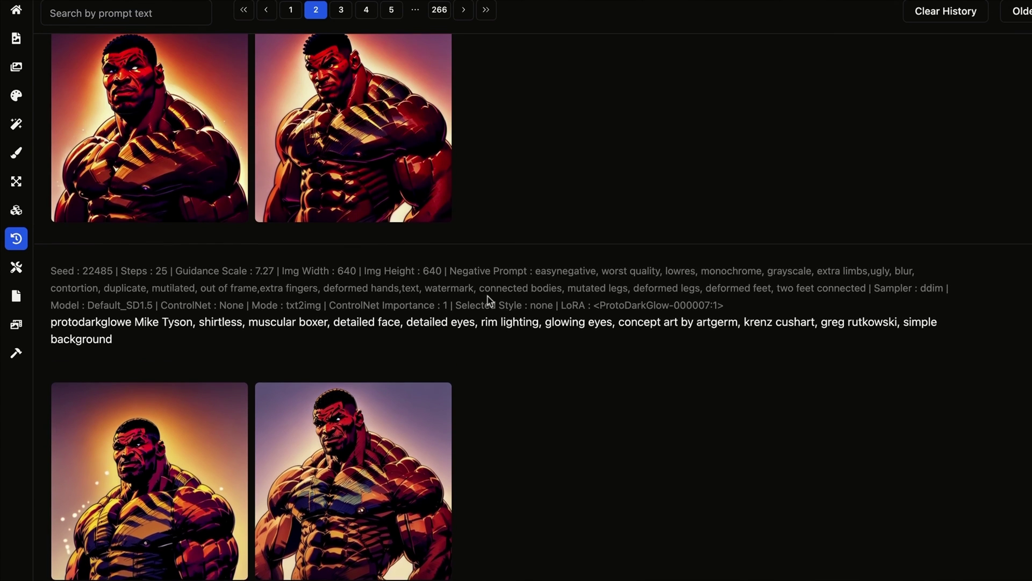
{"action": "scroll", "coordinate": [549, 365], "scroll_direction": "up", "scroll_amount": 5}
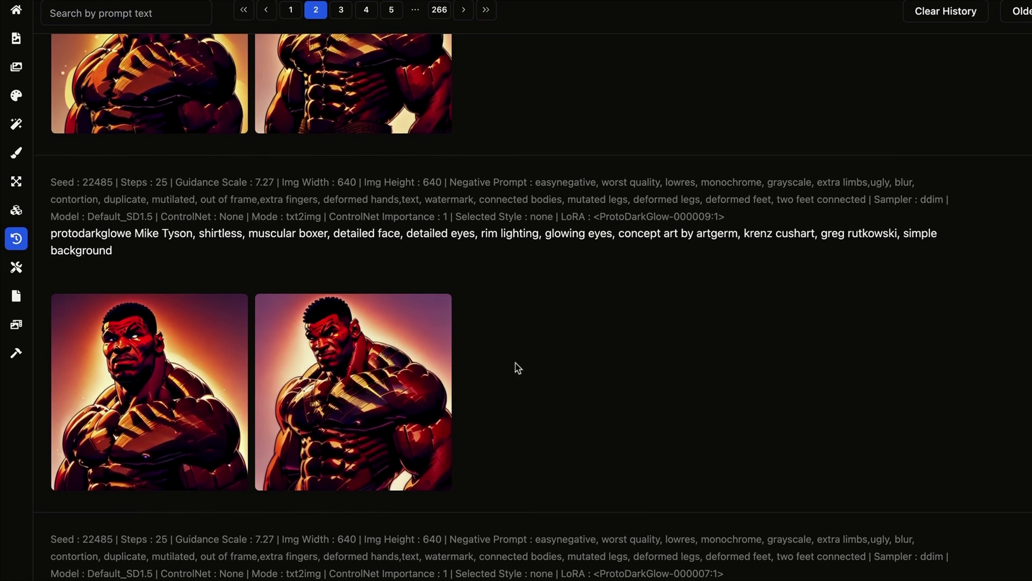
{"action": "mouse_move", "coordinate": [146, 385]}
{"action": "scroll", "coordinate": [234, 357], "scroll_direction": "down", "scroll_amount": 20}
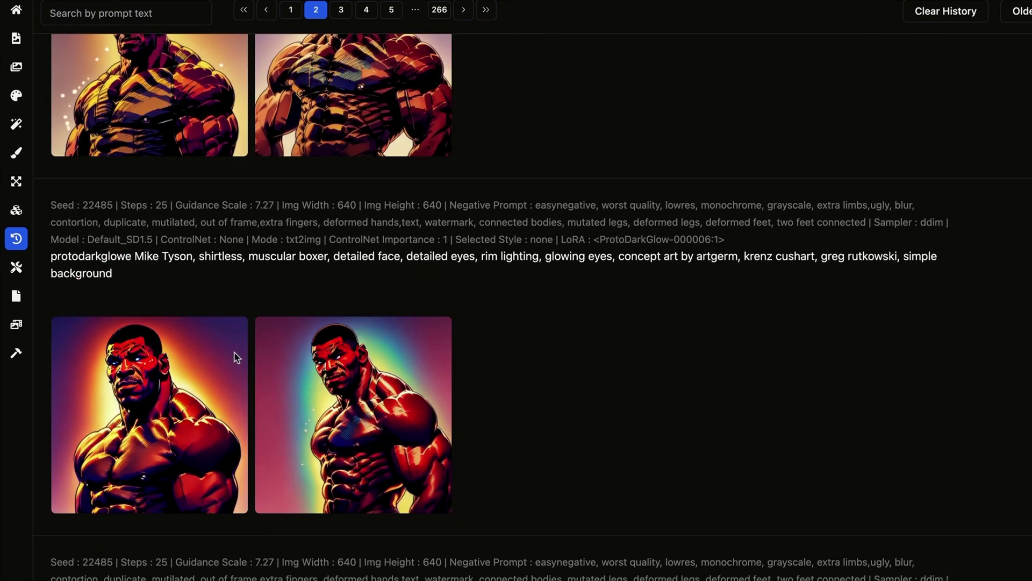
{"action": "scroll", "coordinate": [236, 358], "scroll_direction": "down", "scroll_amount": 5}
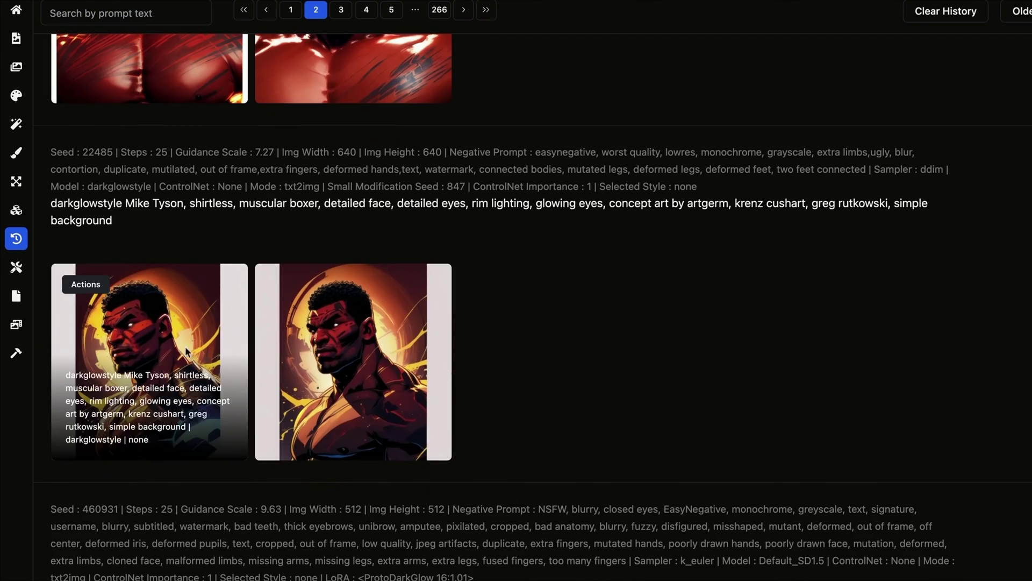
{"action": "left_click", "coordinate": [215, 338]}
{"action": "left_click", "coordinate": [640, 287]}
{"action": "scroll", "coordinate": [632, 289], "scroll_direction": "up", "scroll_amount": 20}
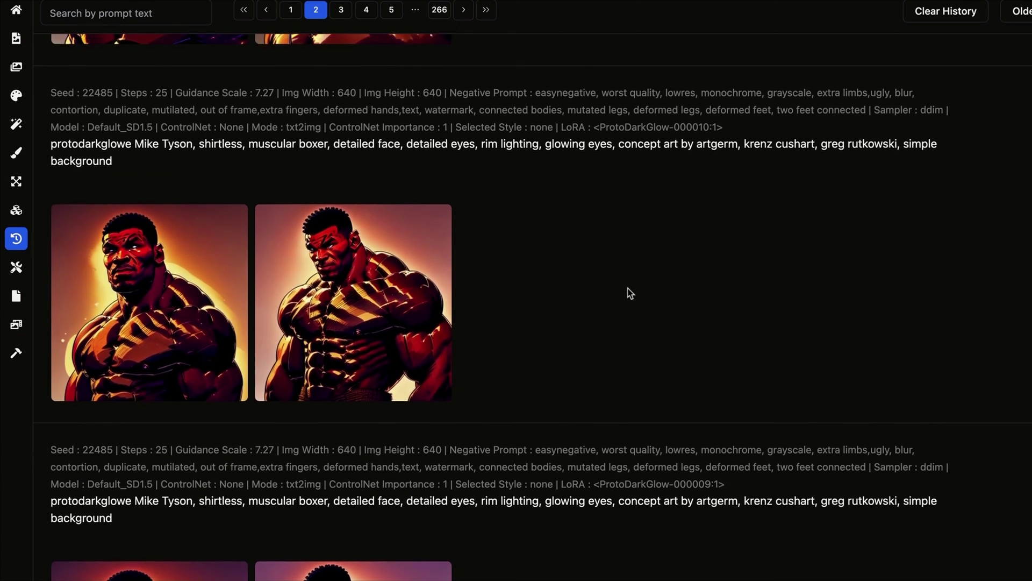
{"action": "scroll", "coordinate": [631, 293], "scroll_direction": "down", "scroll_amount": 7}
{"action": "scroll", "coordinate": [630, 293], "scroll_direction": "up", "scroll_amount": 2}
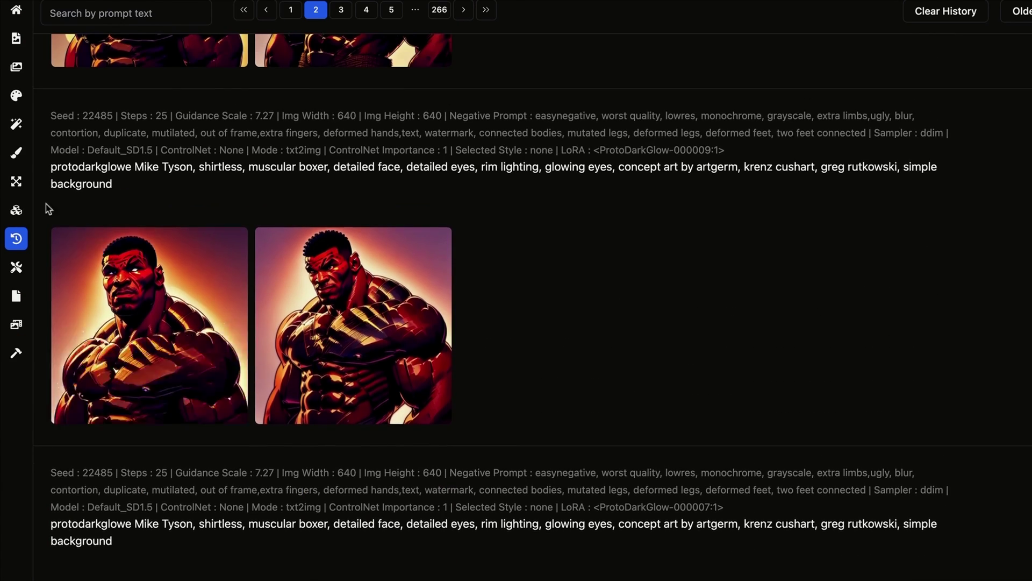
{"action": "left_click", "coordinate": [130, 53]}
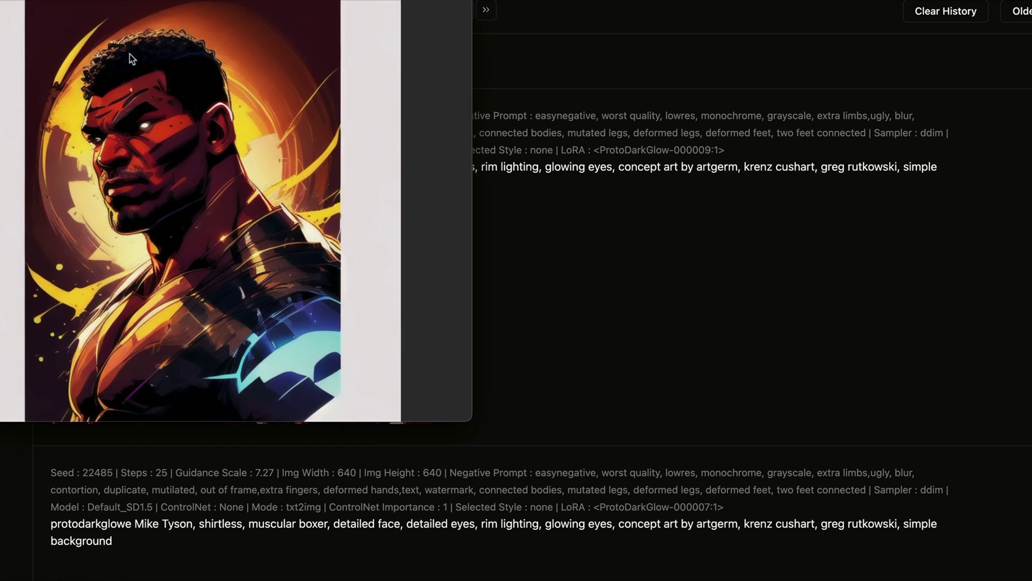
{"action": "left_click", "coordinate": [629, 315]}
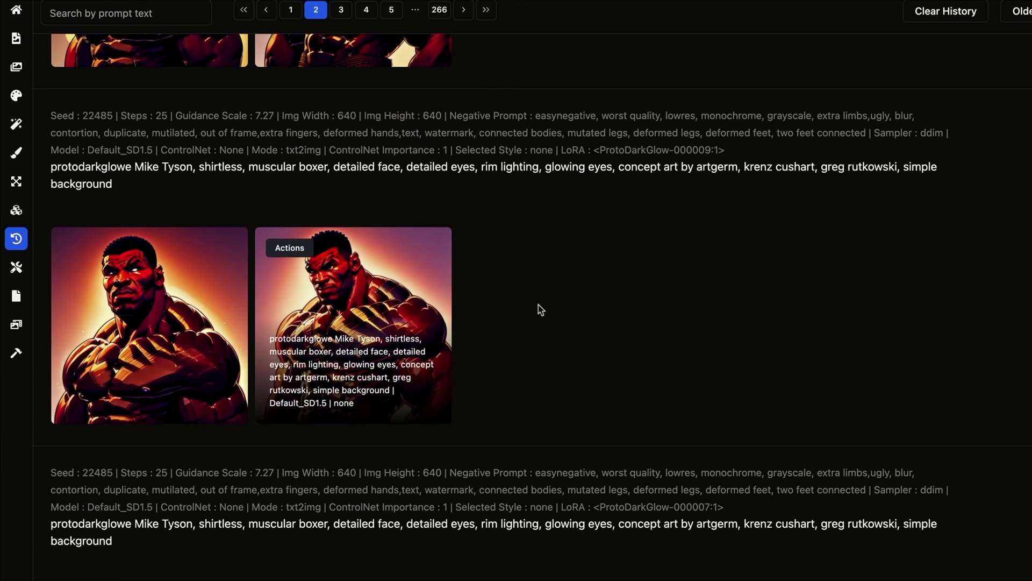
{"action": "scroll", "coordinate": [544, 310], "scroll_direction": "up", "scroll_amount": 6}
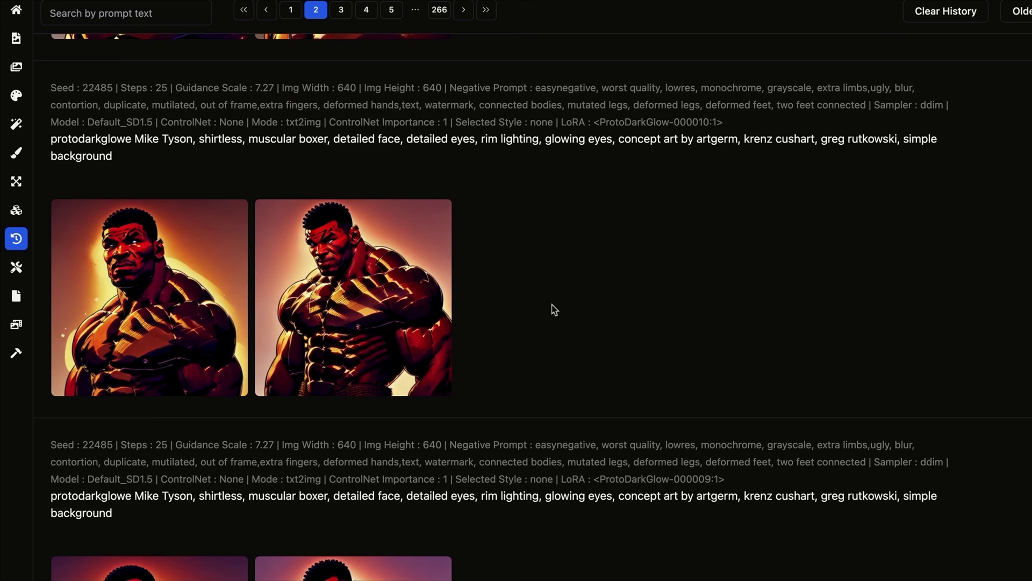
{"action": "scroll", "coordinate": [555, 310], "scroll_direction": "up", "scroll_amount": 7}
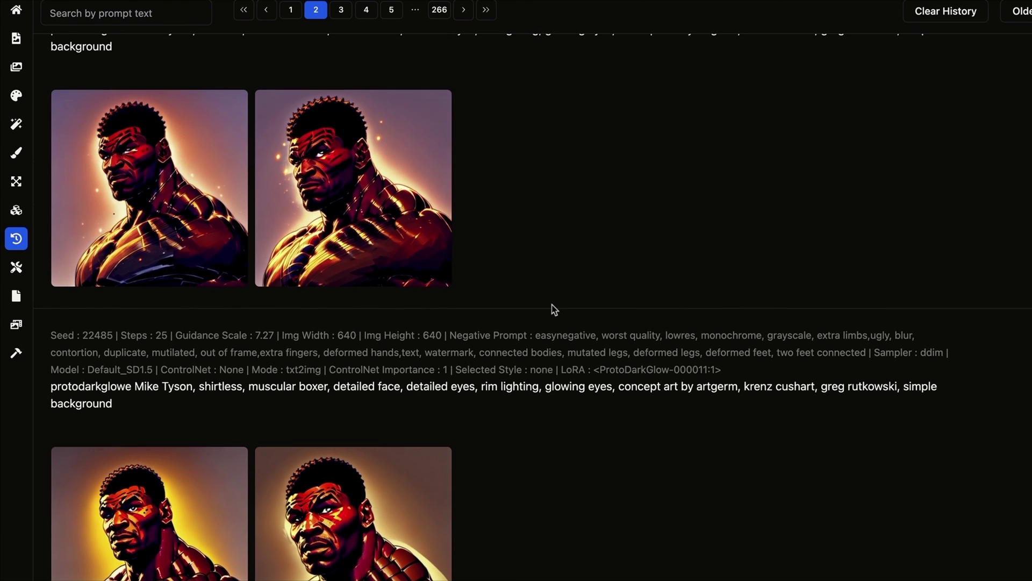
{"action": "scroll", "coordinate": [585, 383], "scroll_direction": "down", "scroll_amount": 3}
{"action": "scroll", "coordinate": [586, 385], "scroll_direction": "down", "scroll_amount": 3}
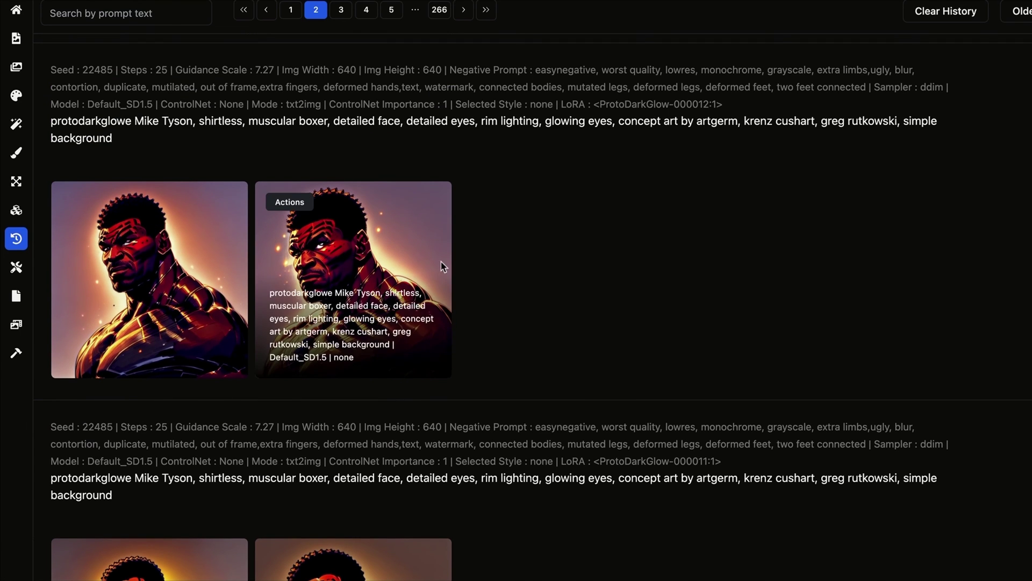
{"action": "mouse_move", "coordinate": [361, 331]}
{"action": "scroll", "coordinate": [392, 330], "scroll_direction": "up", "scroll_amount": 2}
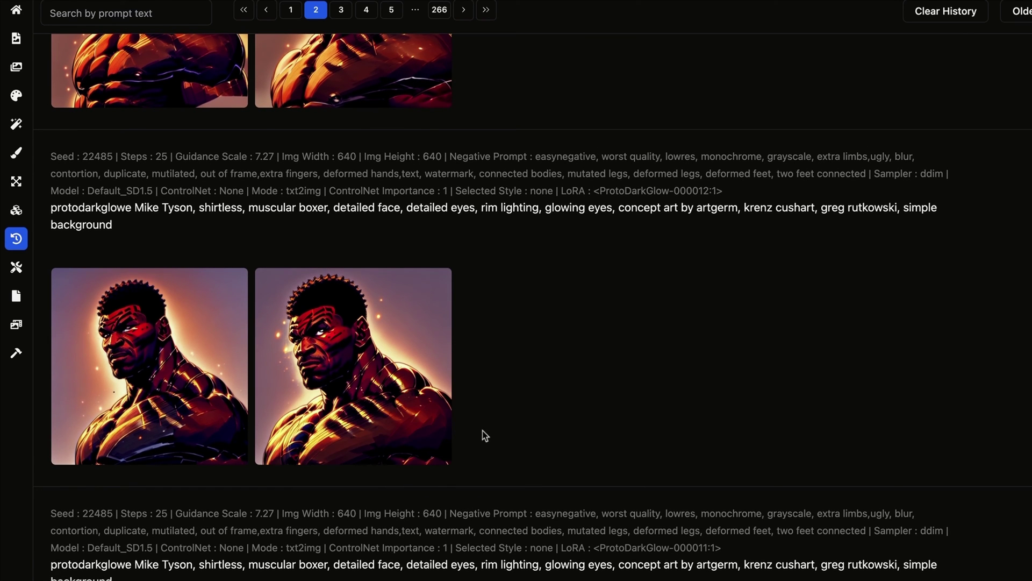
{"action": "scroll", "coordinate": [525, 411], "scroll_direction": "up", "scroll_amount": 4}
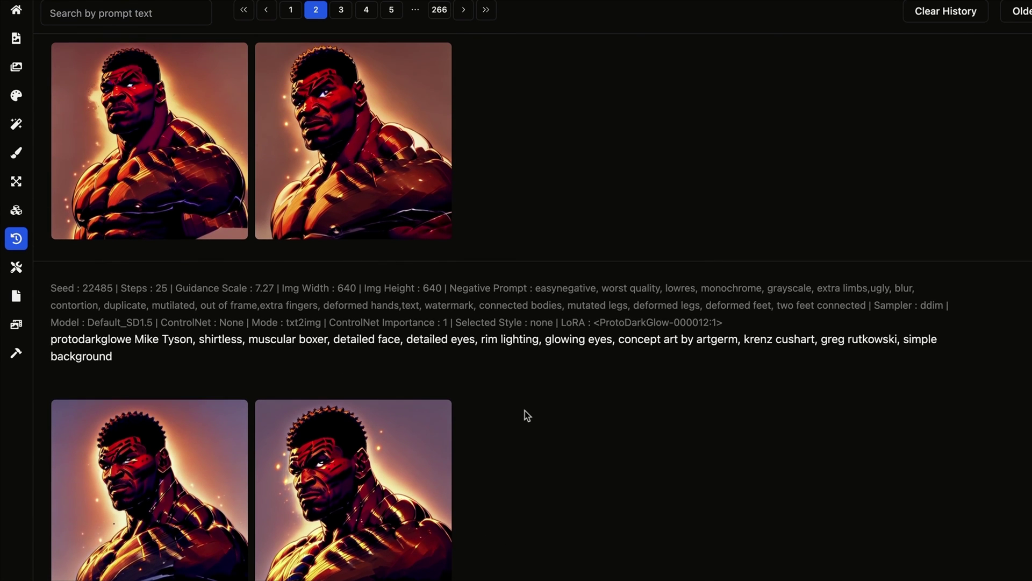
{"action": "scroll", "coordinate": [525, 411], "scroll_direction": "up", "scroll_amount": 3}
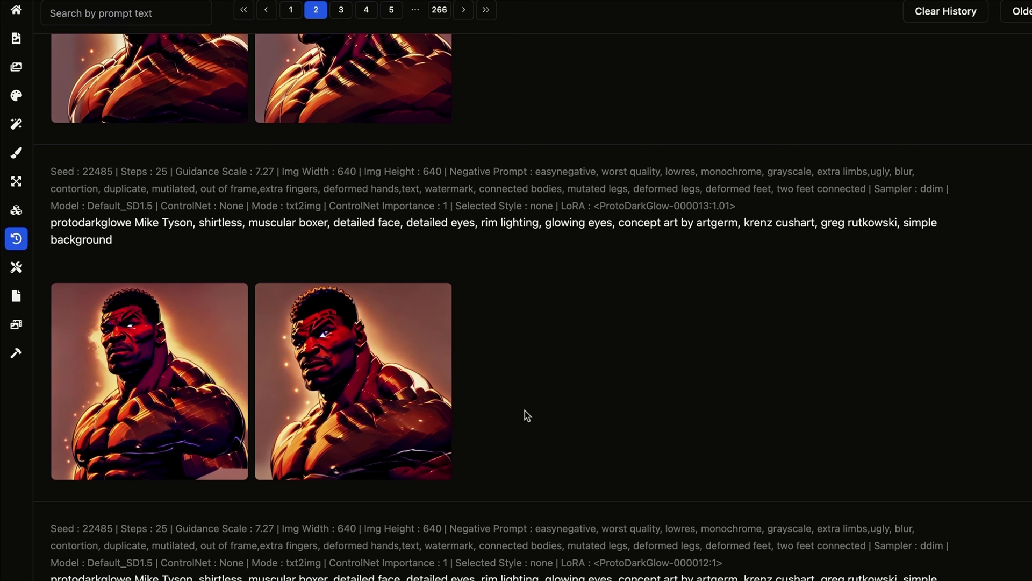
{"action": "scroll", "coordinate": [524, 410], "scroll_direction": "up", "scroll_amount": 8}
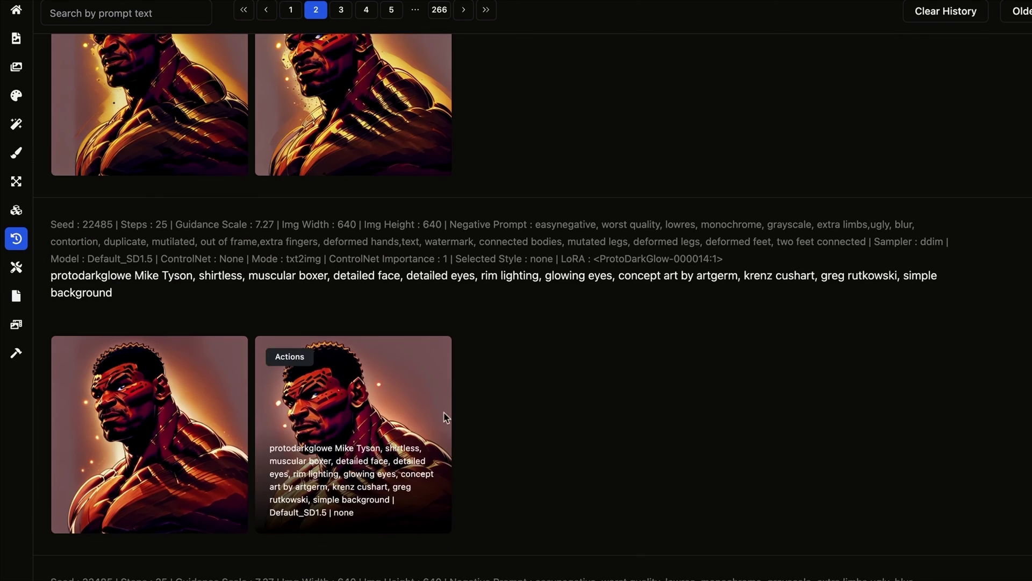
{"action": "scroll", "coordinate": [537, 336], "scroll_direction": "up", "scroll_amount": 1}
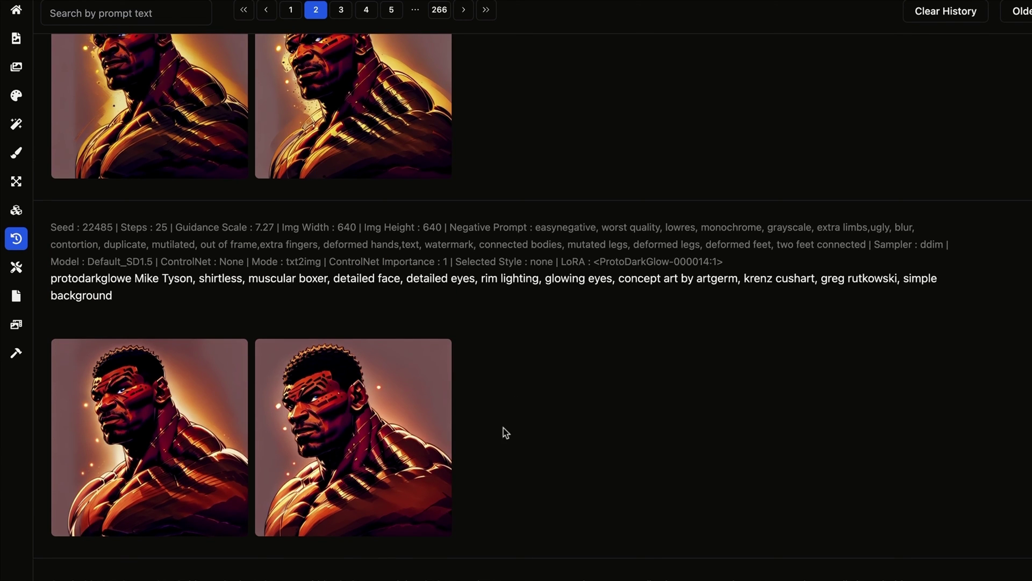
{"action": "scroll", "coordinate": [484, 454], "scroll_direction": "up", "scroll_amount": 5}
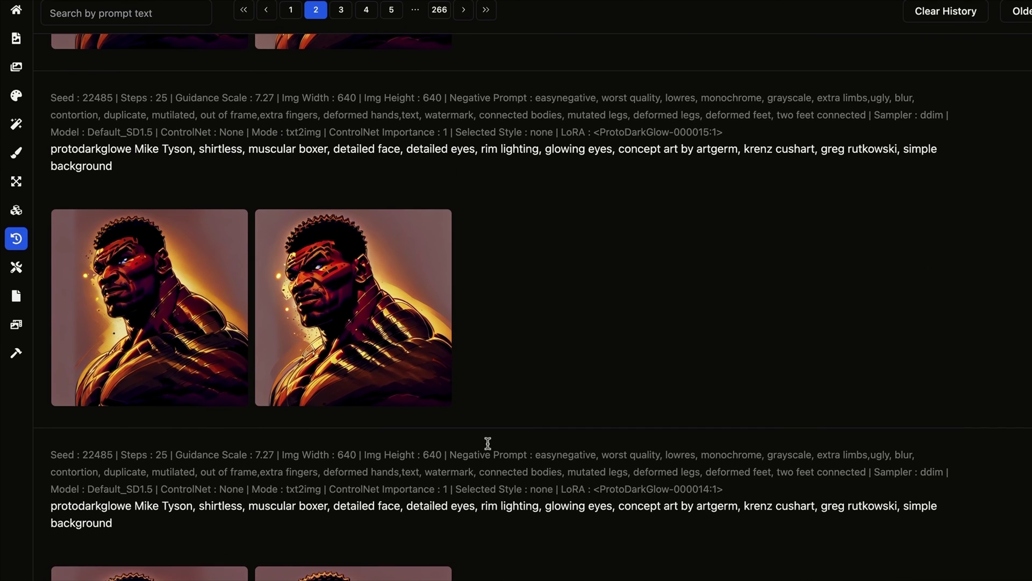
{"action": "scroll", "coordinate": [199, 367], "scroll_direction": "up", "scroll_amount": 5}
{"action": "scroll", "coordinate": [400, 378], "scroll_direction": "up", "scroll_amount": 1}
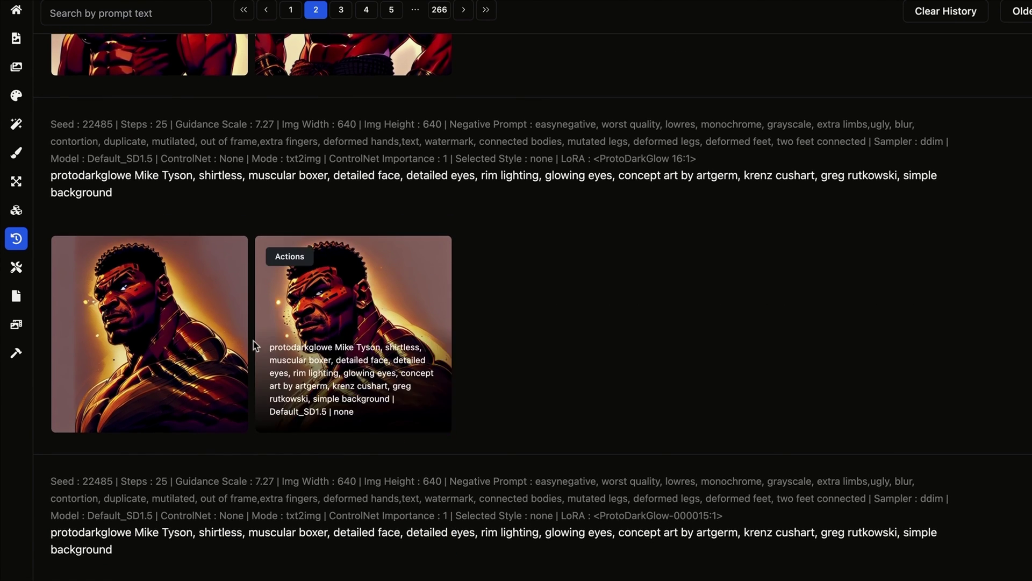
{"action": "scroll", "coordinate": [302, 337], "scroll_direction": "up", "scroll_amount": 5}
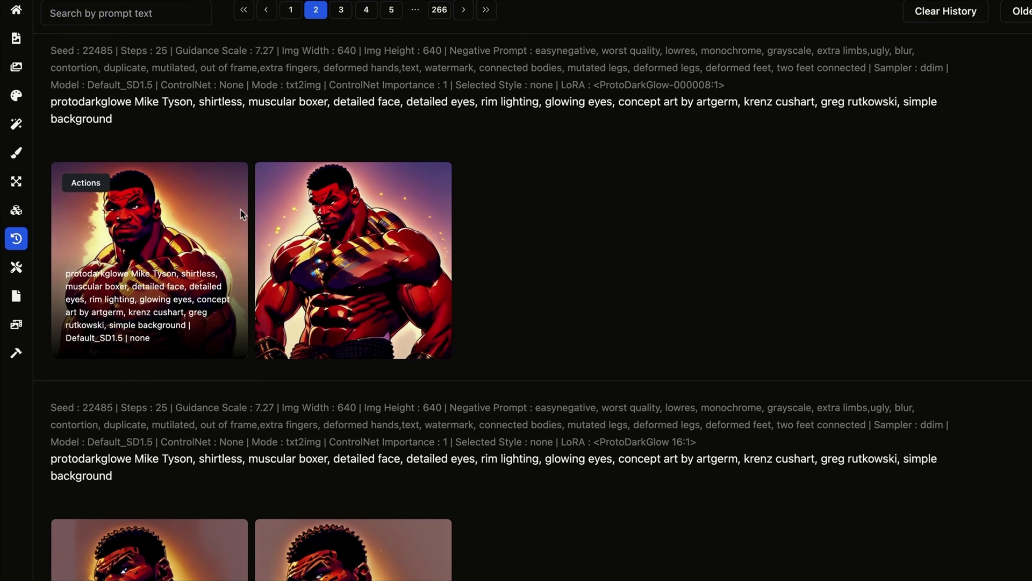
{"action": "scroll", "coordinate": [396, 305], "scroll_direction": "down", "scroll_amount": 4}
{"action": "scroll", "coordinate": [397, 310], "scroll_direction": "up", "scroll_amount": 4}
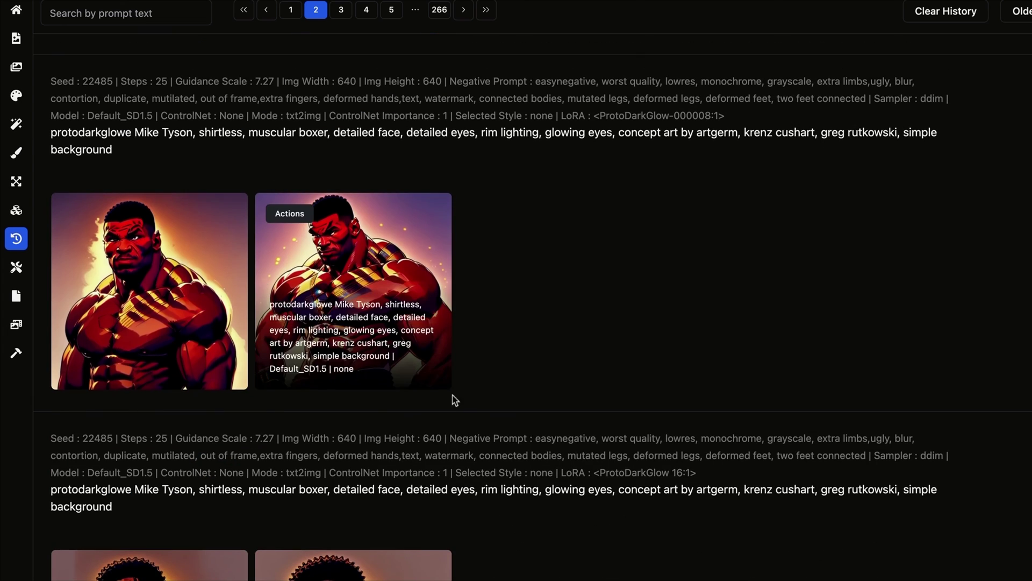
{"action": "scroll", "coordinate": [478, 415], "scroll_direction": "down", "scroll_amount": 7}
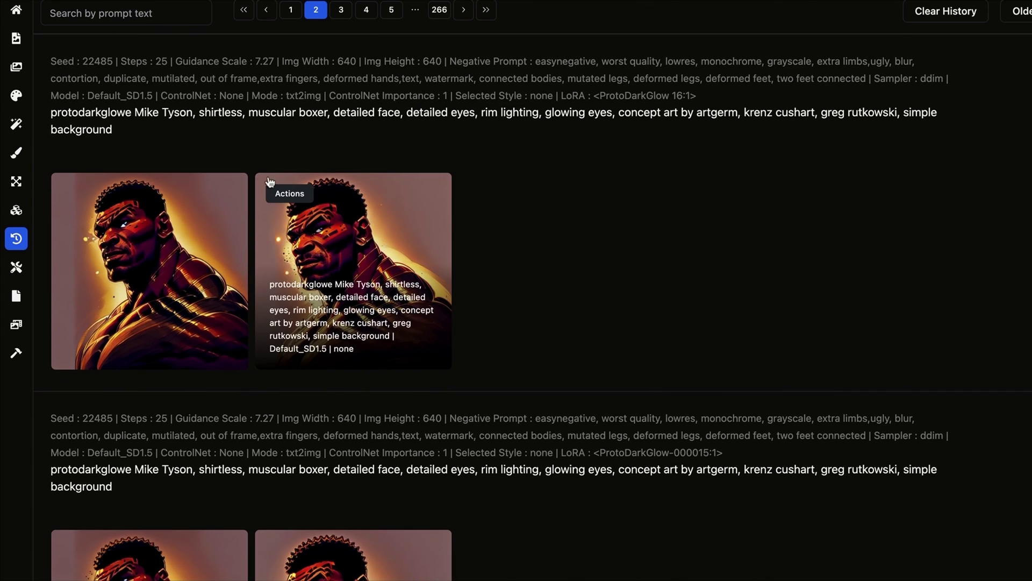
{"action": "mouse_move", "coordinate": [348, 191]}
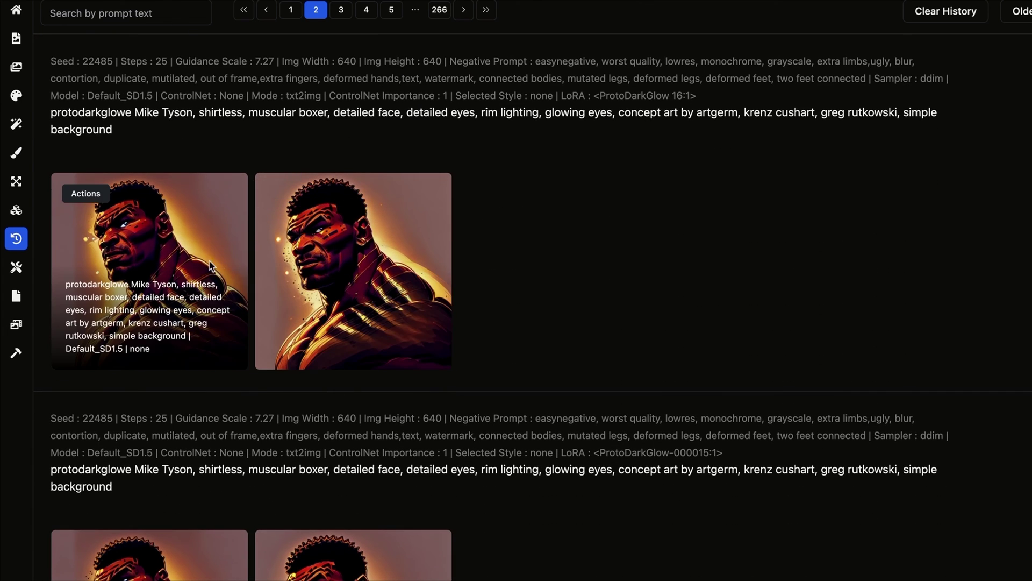
{"action": "scroll", "coordinate": [208, 264], "scroll_direction": "down", "scroll_amount": 5}
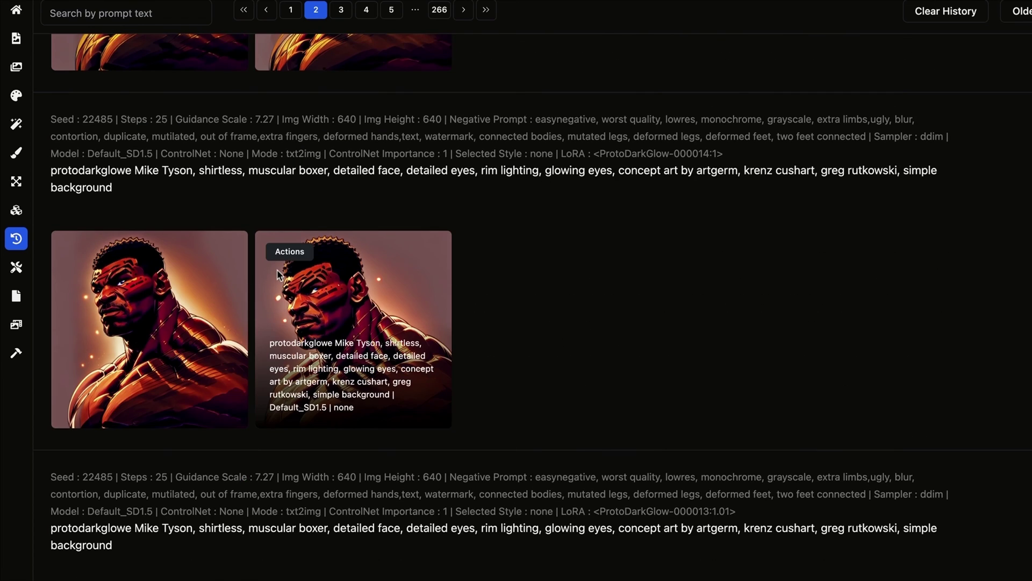
{"action": "scroll", "coordinate": [279, 274], "scroll_direction": "down", "scroll_amount": 4}
{"action": "scroll", "coordinate": [279, 275], "scroll_direction": "down", "scroll_amount": 6}
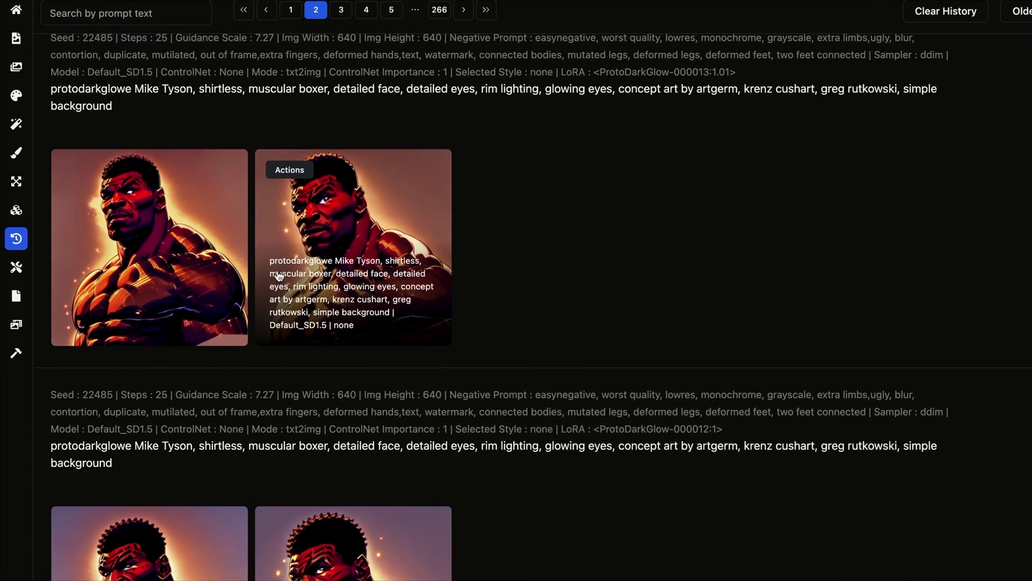
{"action": "scroll", "coordinate": [279, 274], "scroll_direction": "down", "scroll_amount": 2}
{"action": "scroll", "coordinate": [279, 274], "scroll_direction": "down", "scroll_amount": 1}
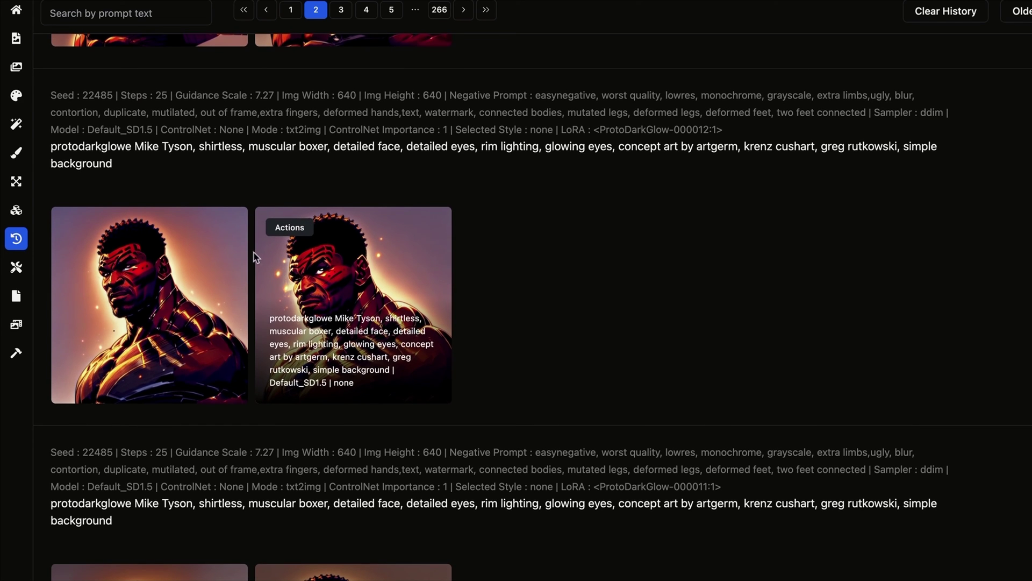
{"action": "mouse_move", "coordinate": [176, 272]}
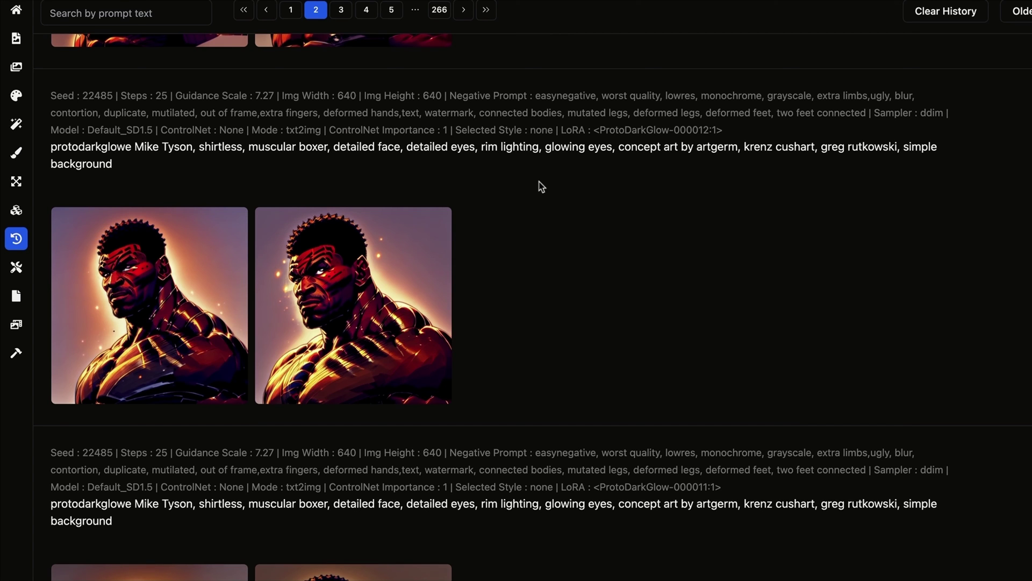
{"action": "scroll", "coordinate": [538, 231], "scroll_direction": "up", "scroll_amount": 8}
{"action": "scroll", "coordinate": [536, 215], "scroll_direction": "down", "scroll_amount": 2}
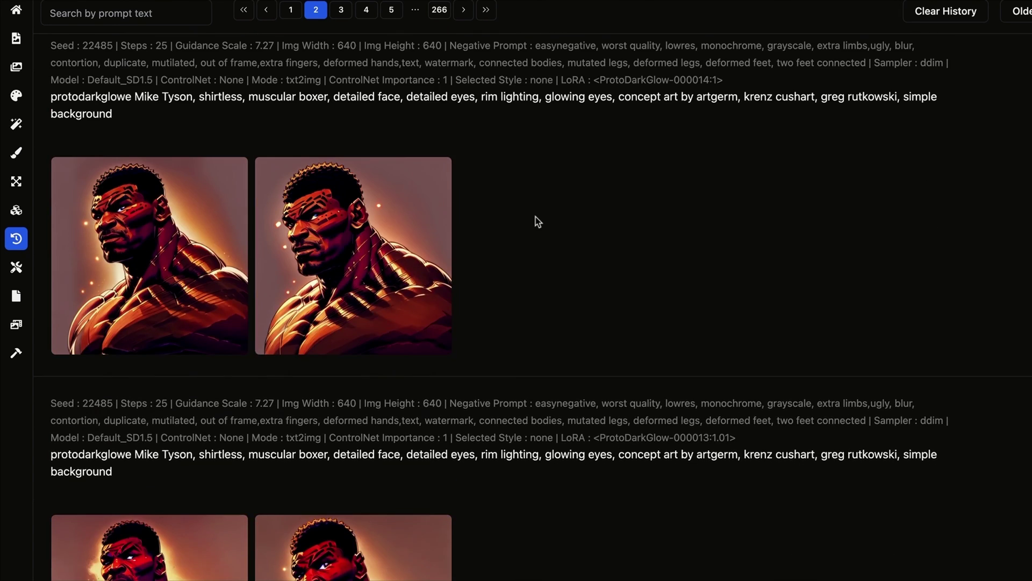
{"action": "scroll", "coordinate": [536, 217], "scroll_direction": "up", "scroll_amount": 15}
{"action": "scroll", "coordinate": [537, 220], "scroll_direction": "down", "scroll_amount": 10}
{"action": "scroll", "coordinate": [537, 222], "scroll_direction": "up", "scroll_amount": 2}
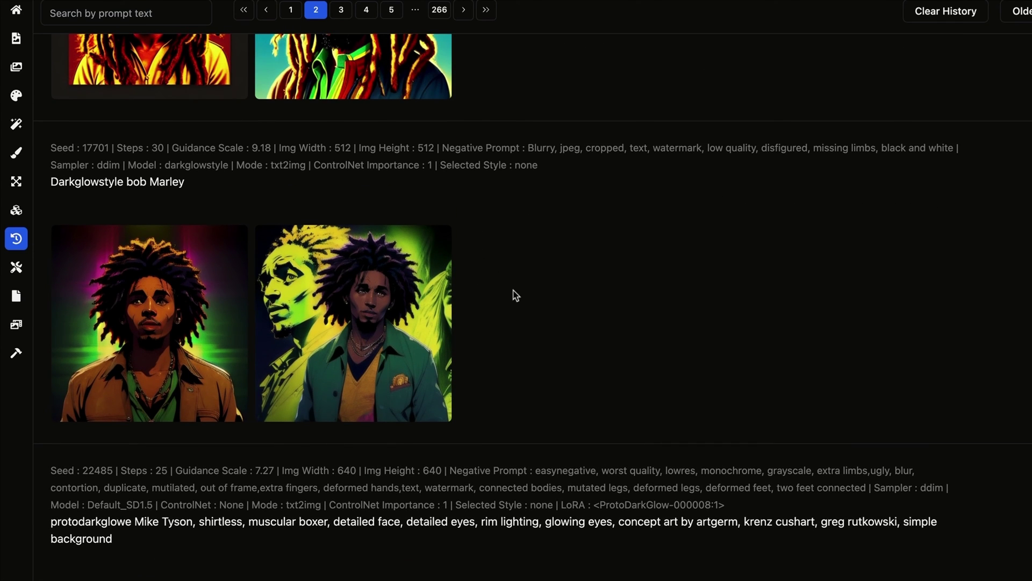
{"action": "scroll", "coordinate": [514, 291], "scroll_direction": "up", "scroll_amount": 1}
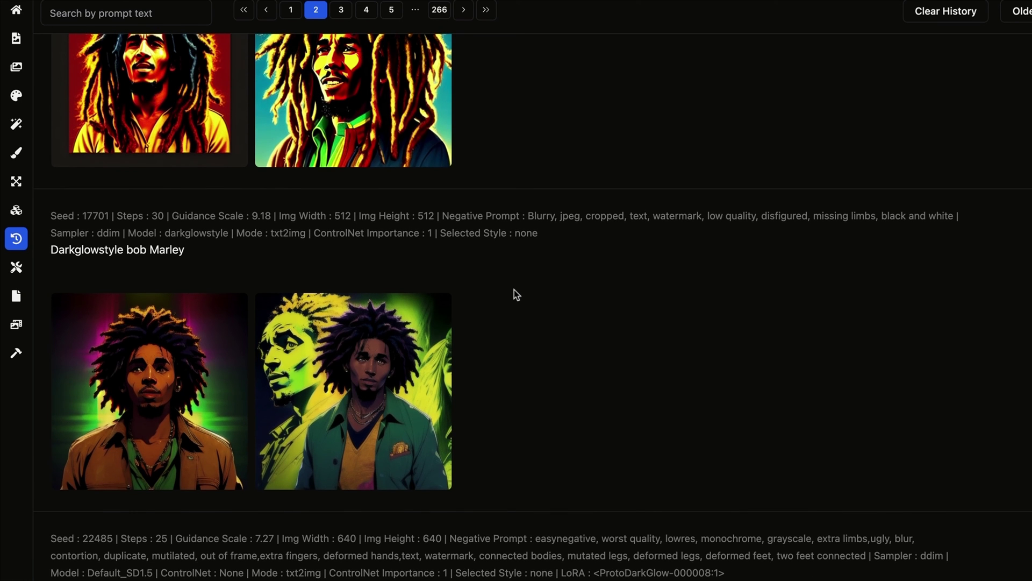
{"action": "scroll", "coordinate": [525, 293], "scroll_direction": "up", "scroll_amount": 1}
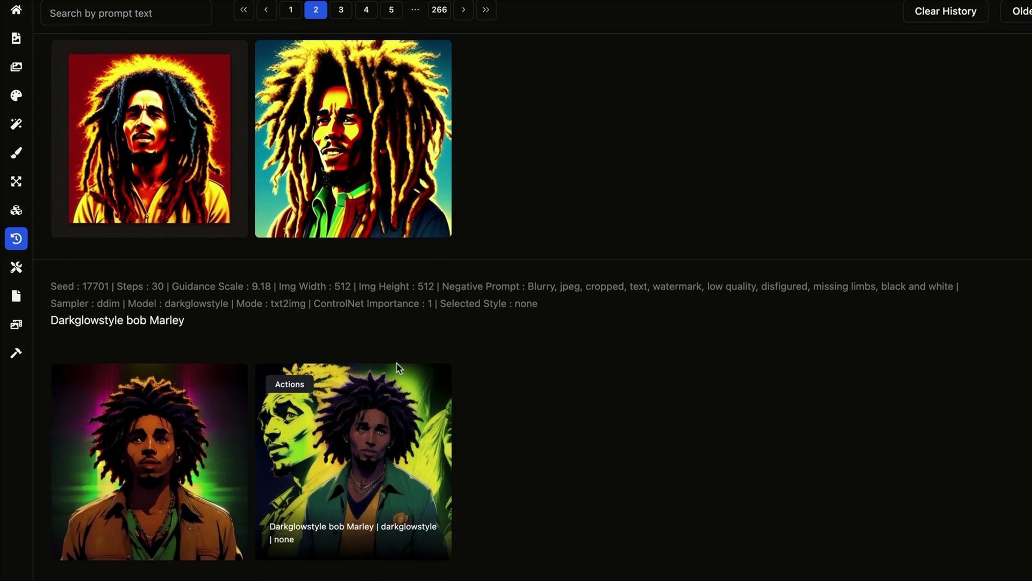
{"action": "scroll", "coordinate": [398, 365], "scroll_direction": "up", "scroll_amount": 1}
{"action": "scroll", "coordinate": [399, 369], "scroll_direction": "up", "scroll_amount": 2}
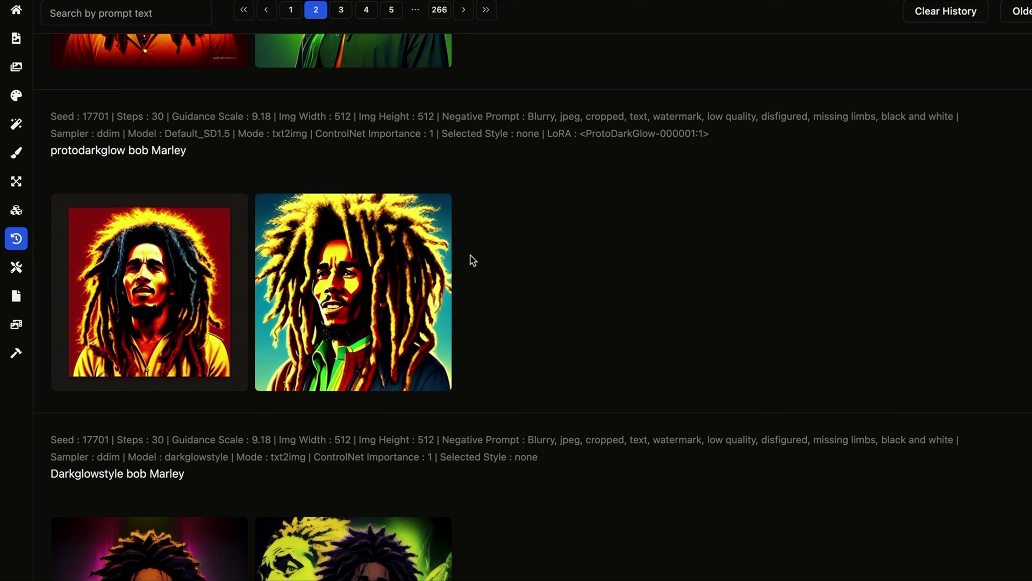
{"action": "scroll", "coordinate": [472, 255], "scroll_direction": "up", "scroll_amount": 5}
{"action": "scroll", "coordinate": [472, 255], "scroll_direction": "down", "scroll_amount": 10}
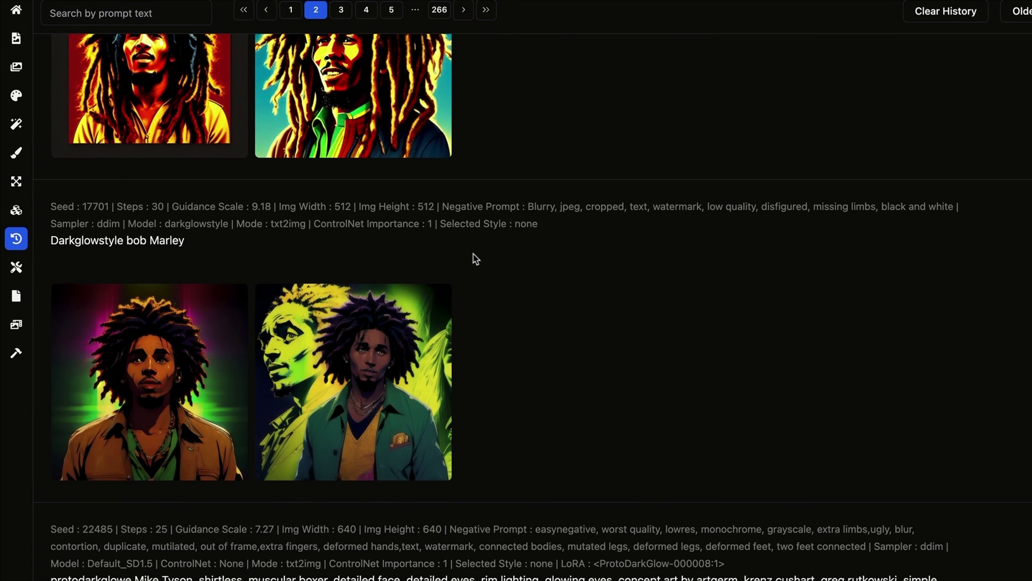
{"action": "mouse_move", "coordinate": [215, 363]}
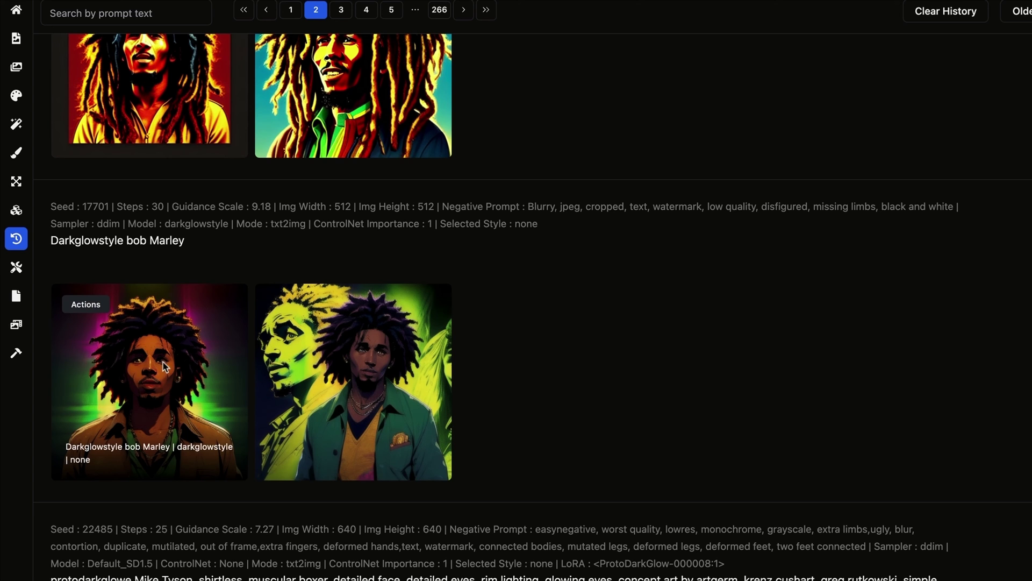
{"action": "scroll", "coordinate": [541, 319], "scroll_direction": "up", "scroll_amount": 2}
{"action": "scroll", "coordinate": [540, 319], "scroll_direction": "up", "scroll_amount": 10}
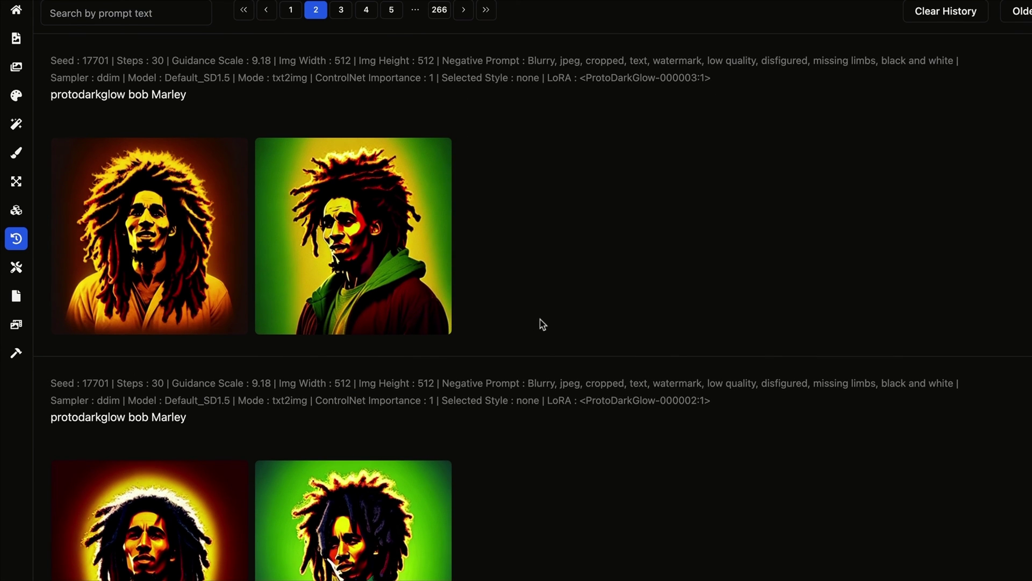
{"action": "left_click", "coordinate": [291, 10]}
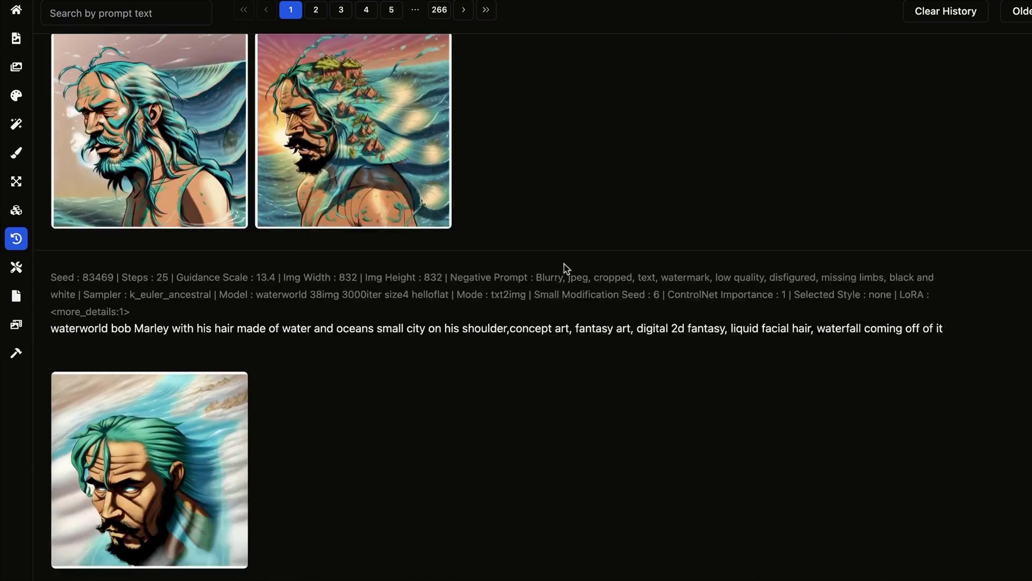
{"action": "scroll", "coordinate": [568, 268], "scroll_direction": "down", "scroll_amount": 15}
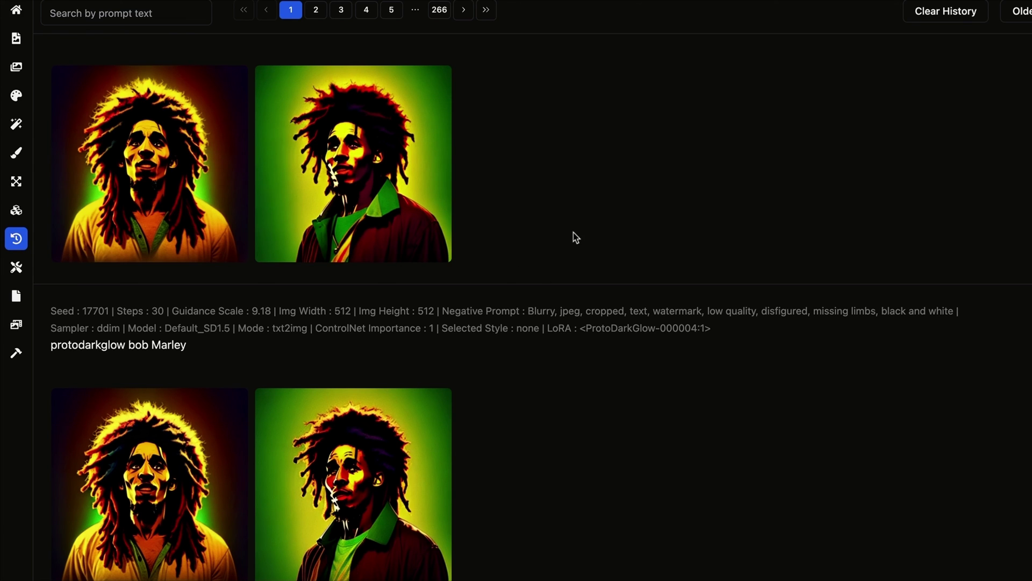
{"action": "scroll", "coordinate": [576, 237], "scroll_direction": "up", "scroll_amount": 1}
{"action": "scroll", "coordinate": [576, 237], "scroll_direction": "up", "scroll_amount": 1}
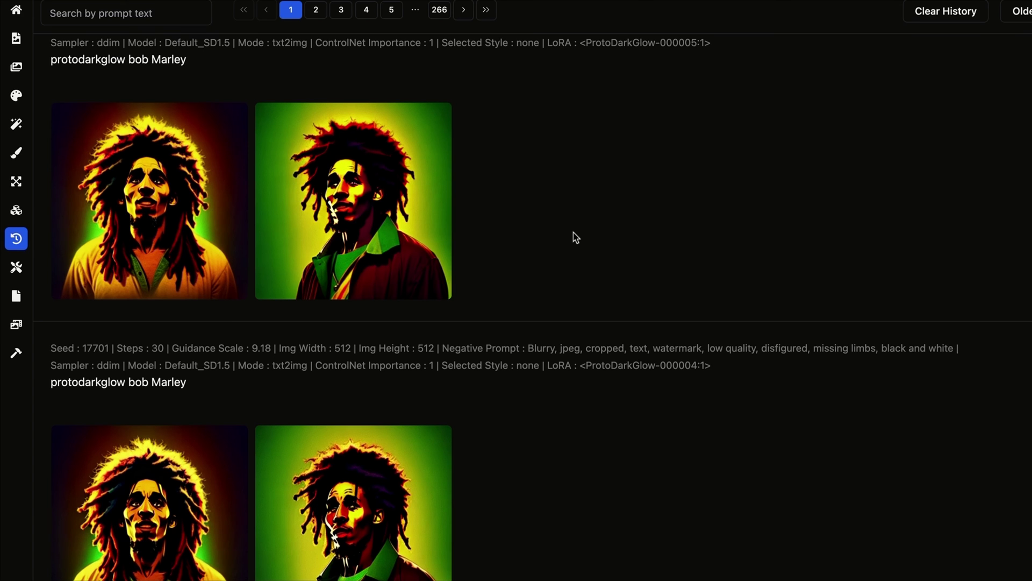
{"action": "scroll", "coordinate": [576, 237], "scroll_direction": "up", "scroll_amount": 5}
{"action": "scroll", "coordinate": [616, 231], "scroll_direction": "up", "scroll_amount": 6}
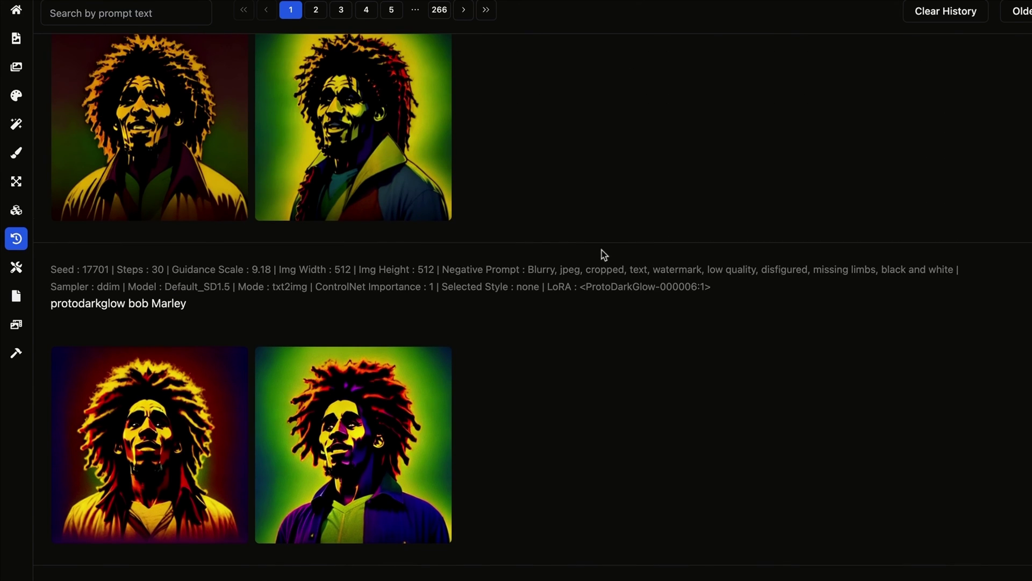
{"action": "scroll", "coordinate": [629, 320], "scroll_direction": "up", "scroll_amount": 3}
{"action": "scroll", "coordinate": [633, 321], "scroll_direction": "up", "scroll_amount": 8}
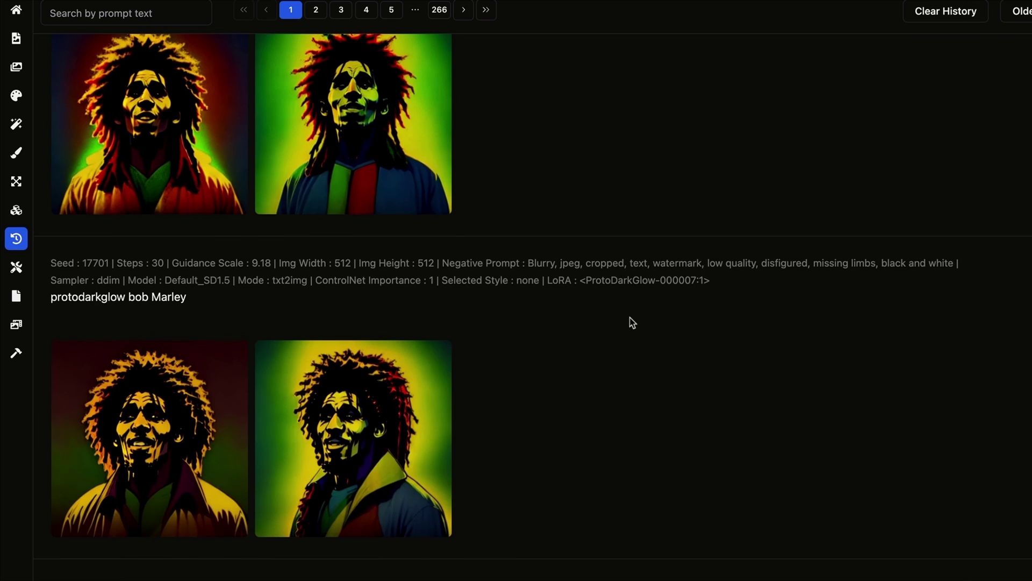
{"action": "scroll", "coordinate": [630, 321], "scroll_direction": "up", "scroll_amount": 12}
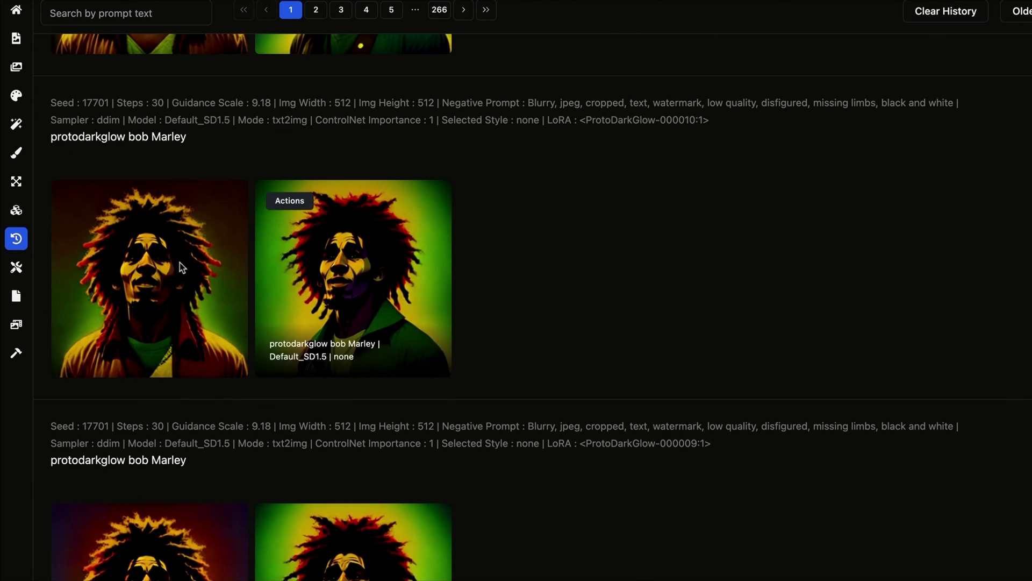
{"action": "left_click", "coordinate": [180, 262]}
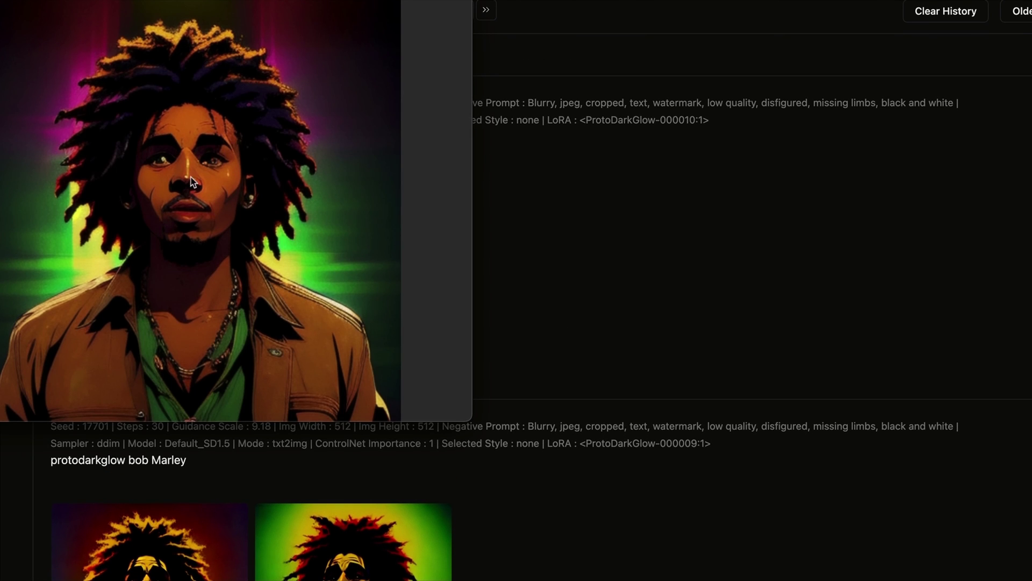
{"action": "left_click", "coordinate": [603, 277]}
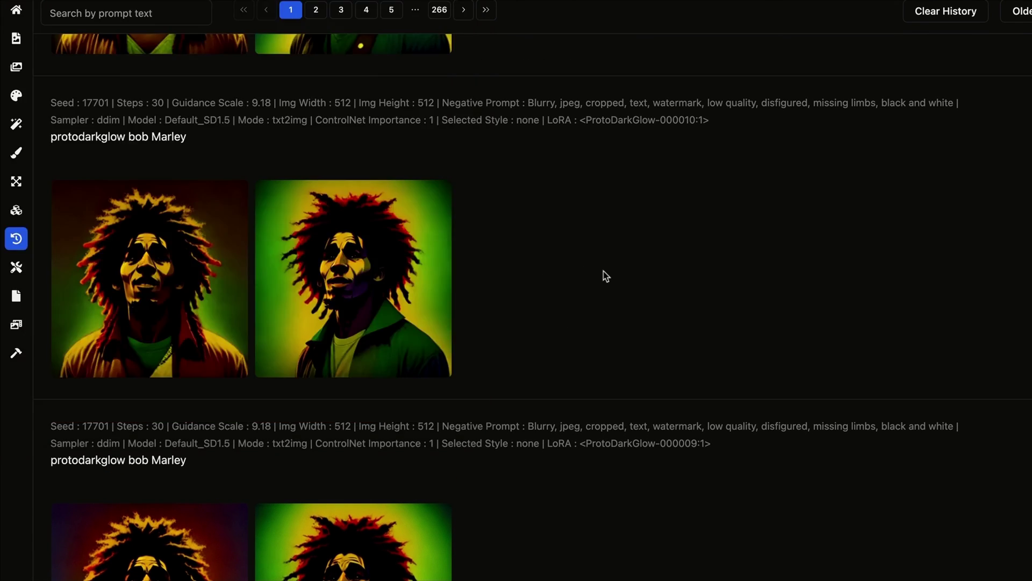
{"action": "scroll", "coordinate": [570, 296], "scroll_direction": "up", "scroll_amount": 12}
{"action": "scroll", "coordinate": [536, 320], "scroll_direction": "up", "scroll_amount": 15}
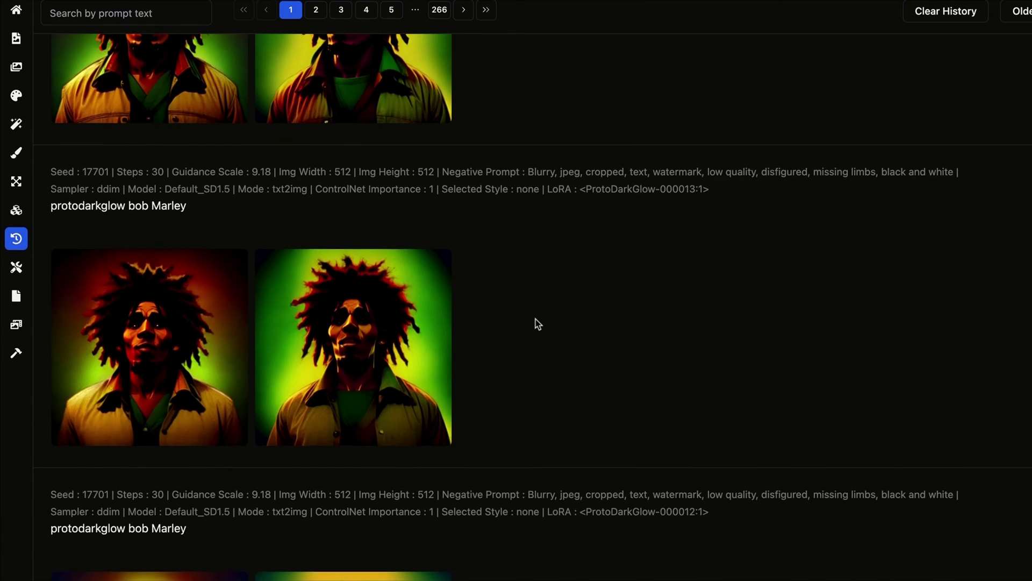
{"action": "scroll", "coordinate": [535, 318], "scroll_direction": "up", "scroll_amount": 10}
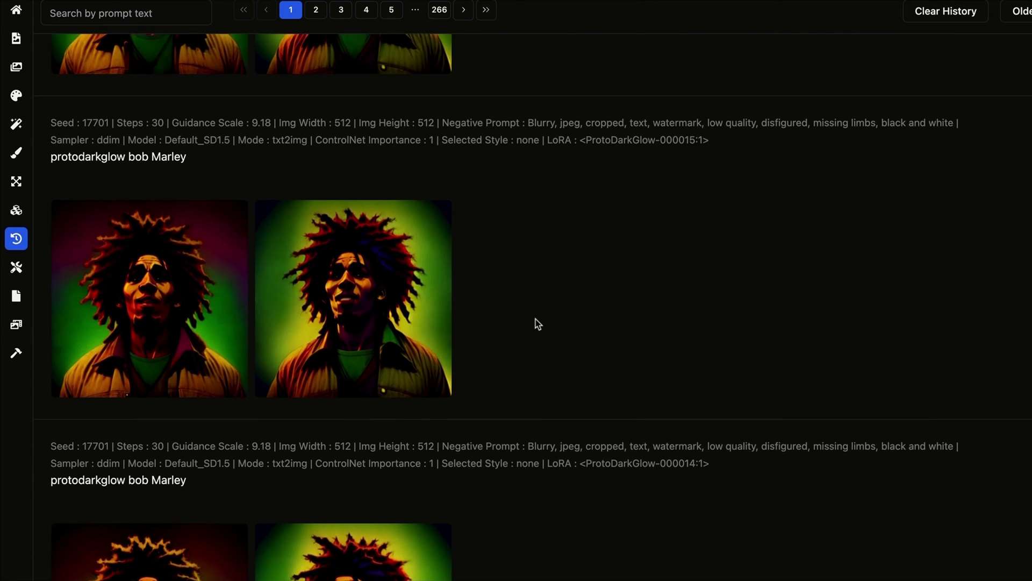
{"action": "scroll", "coordinate": [536, 318], "scroll_direction": "down", "scroll_amount": 3}
{"action": "left_click", "coordinate": [401, 173]}
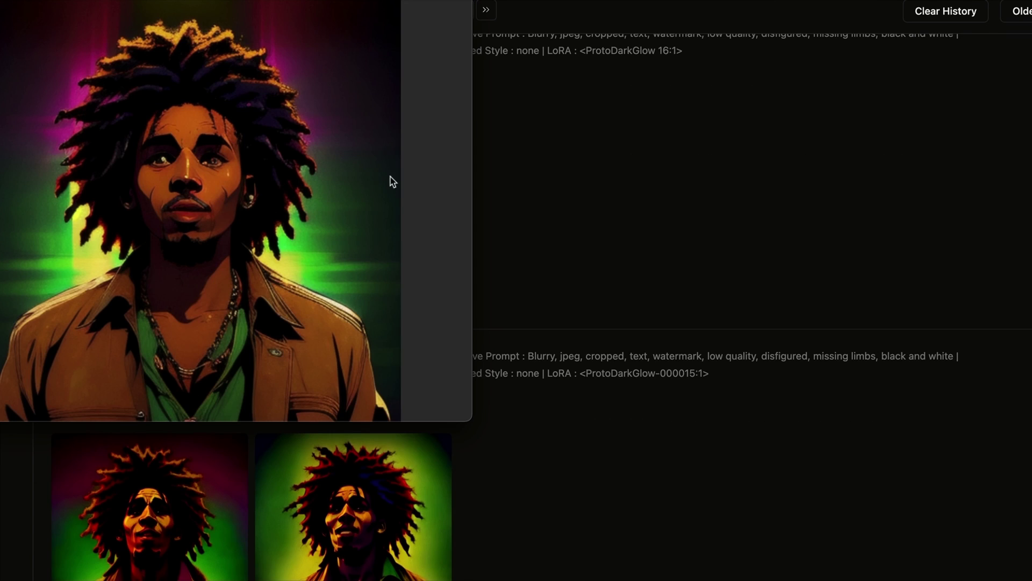
{"action": "left_click", "coordinate": [519, 164]}
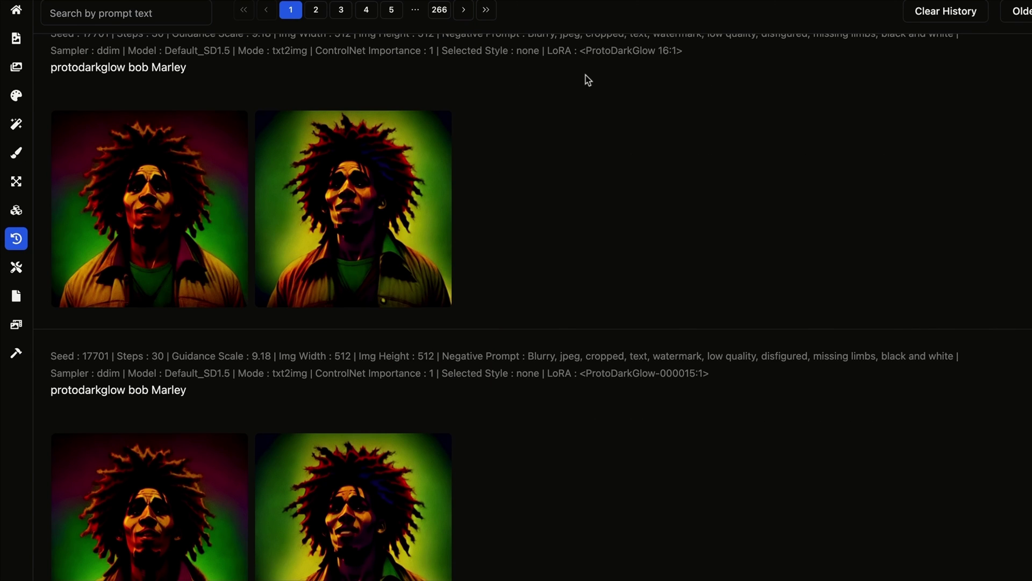
{"action": "scroll", "coordinate": [347, 318], "scroll_direction": "down", "scroll_amount": 15}
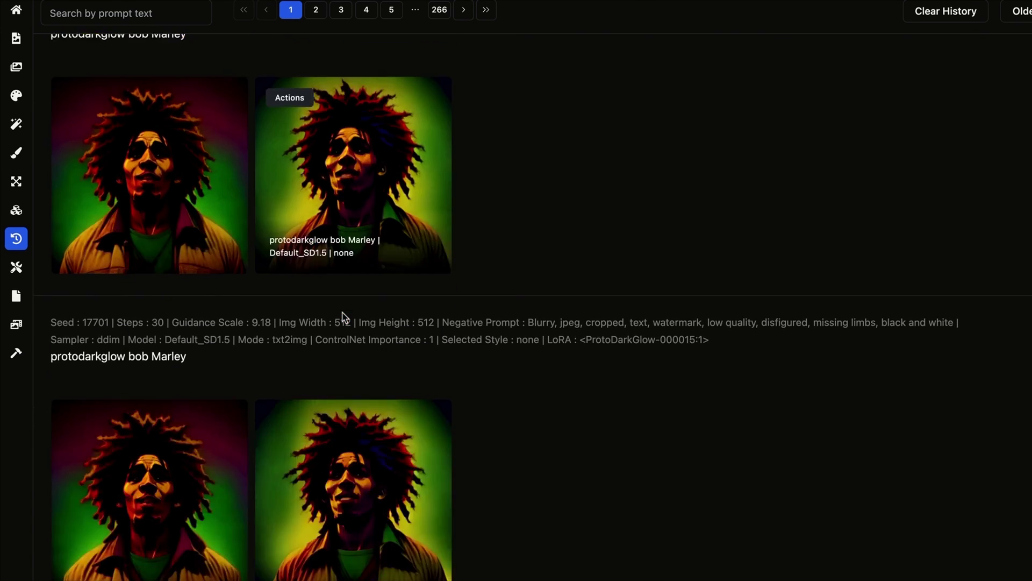
{"action": "scroll", "coordinate": [343, 312], "scroll_direction": "down", "scroll_amount": 10}
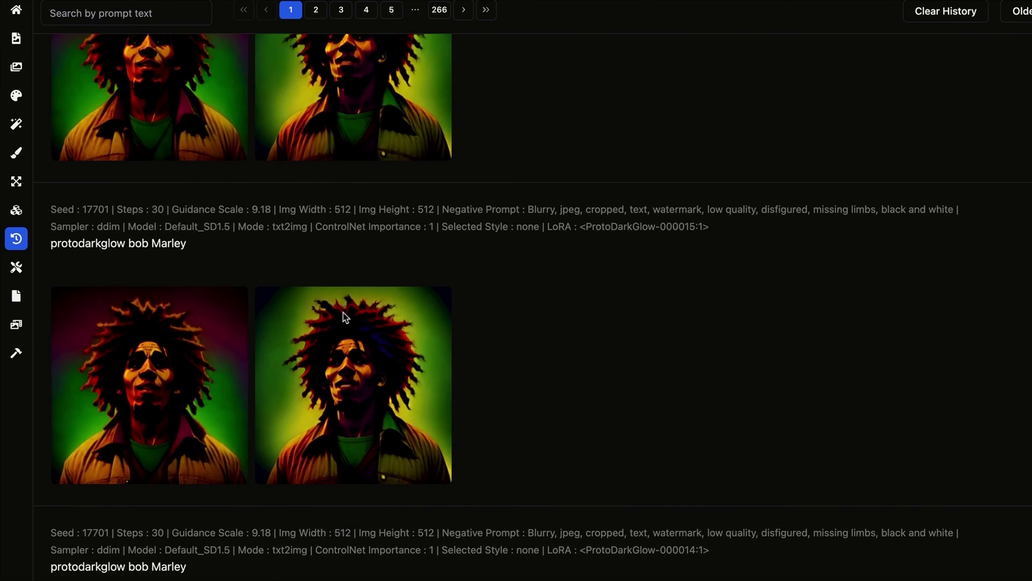
- Scroll past the waterworld and epoch entries and switch the history to page 2
{"action": "scroll", "coordinate": [343, 311], "scroll_direction": "up", "scroll_amount": 5}
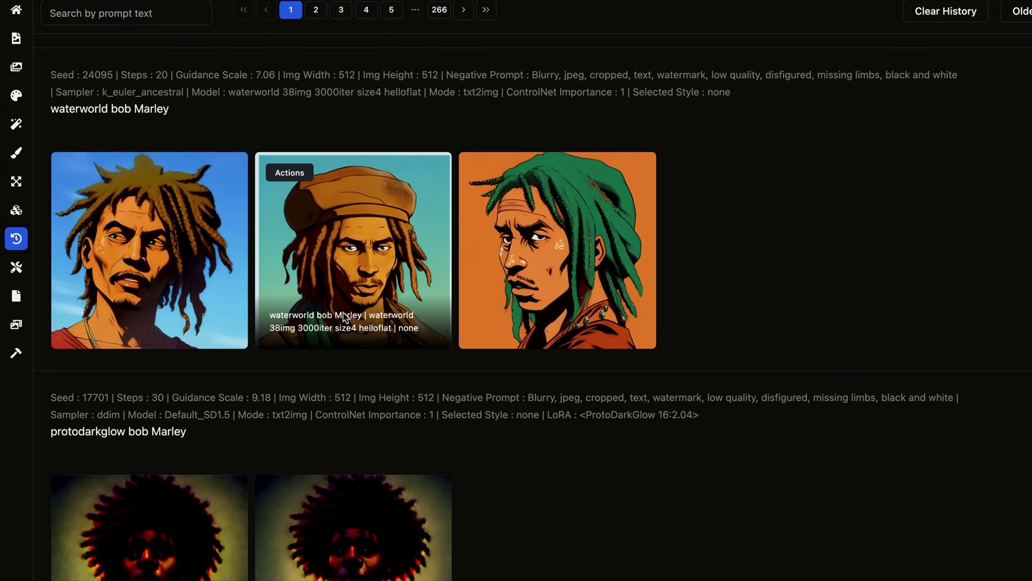
{"action": "scroll", "coordinate": [596, 323], "scroll_direction": "up", "scroll_amount": 2}
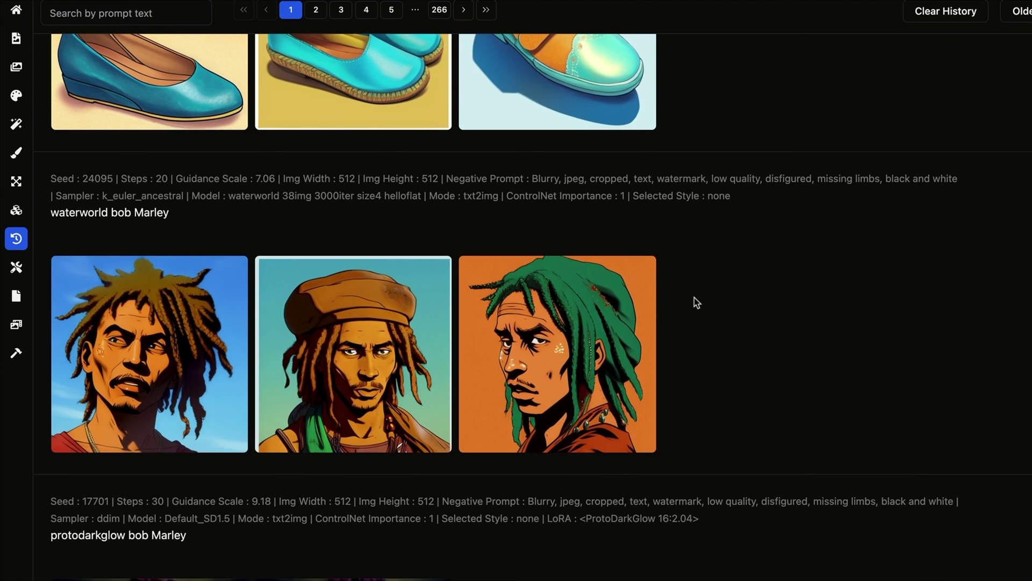
{"action": "scroll", "coordinate": [694, 300], "scroll_direction": "down", "scroll_amount": 1}
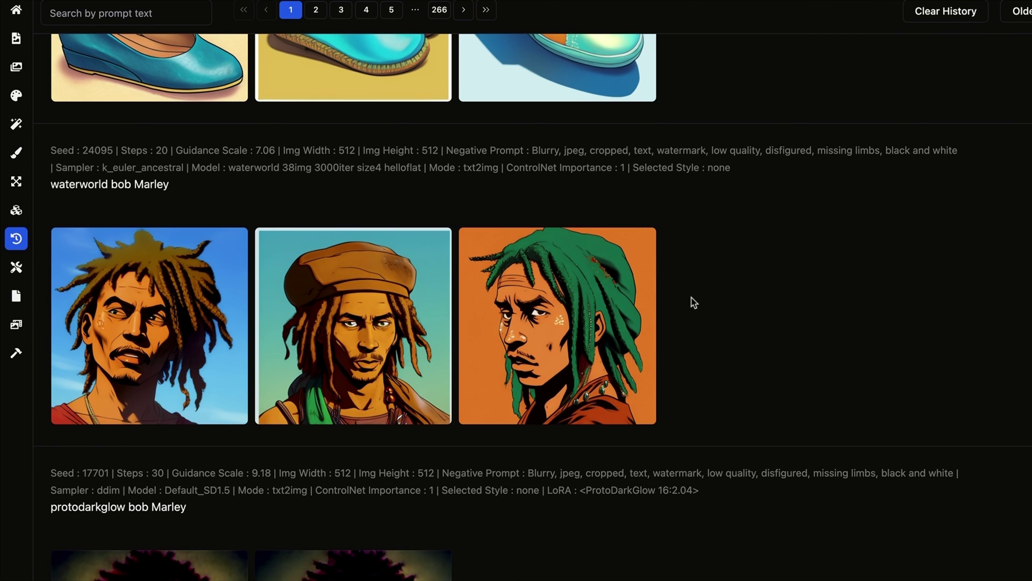
{"action": "mouse_move", "coordinate": [633, 316]}
{"action": "scroll", "coordinate": [646, 305], "scroll_direction": "down", "scroll_amount": 3}
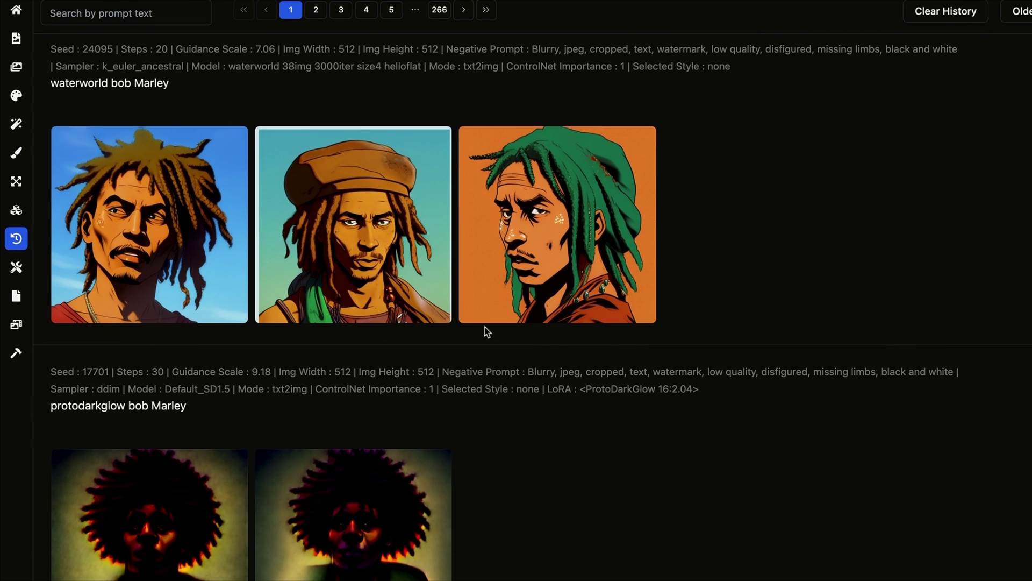
{"action": "scroll", "coordinate": [492, 338], "scroll_direction": "down", "scroll_amount": 10}
{"action": "scroll", "coordinate": [493, 338], "scroll_direction": "down", "scroll_amount": 15}
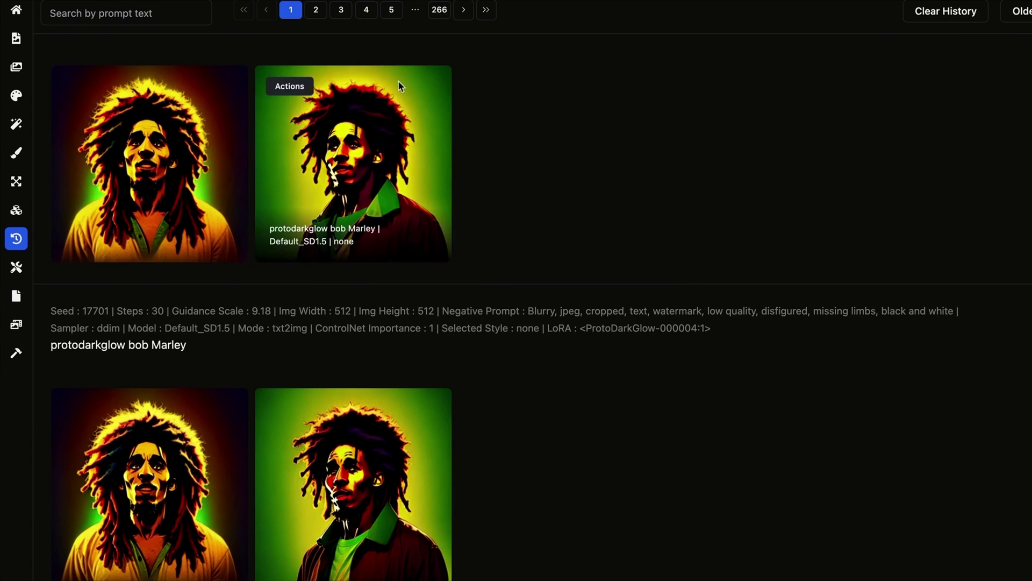
{"action": "left_click", "coordinate": [319, 11]}
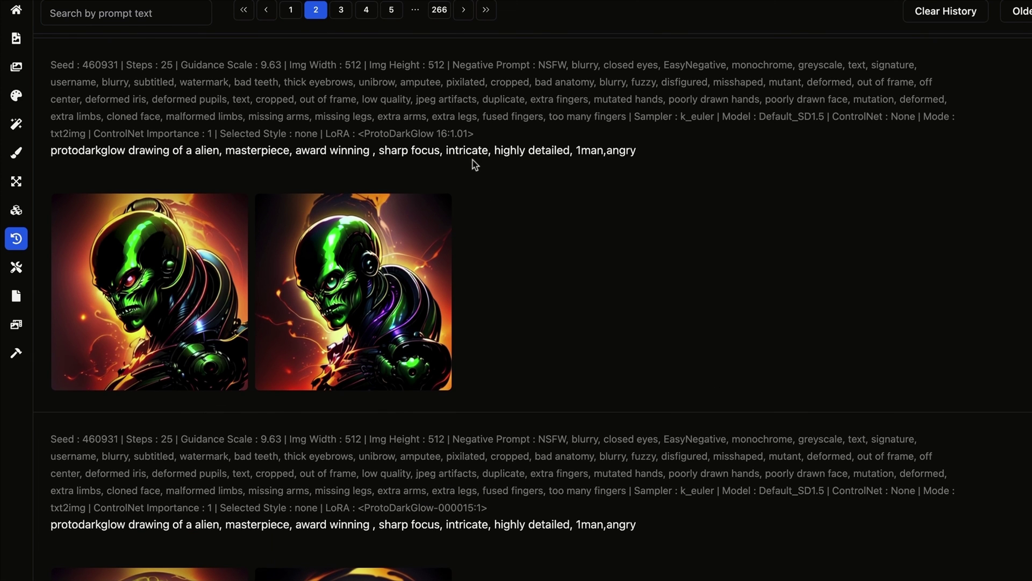
- Browse page 2's alien and page 3's Vader entries, then advance to page 4
{"action": "scroll", "coordinate": [588, 313], "scroll_direction": "down", "scroll_amount": 9}
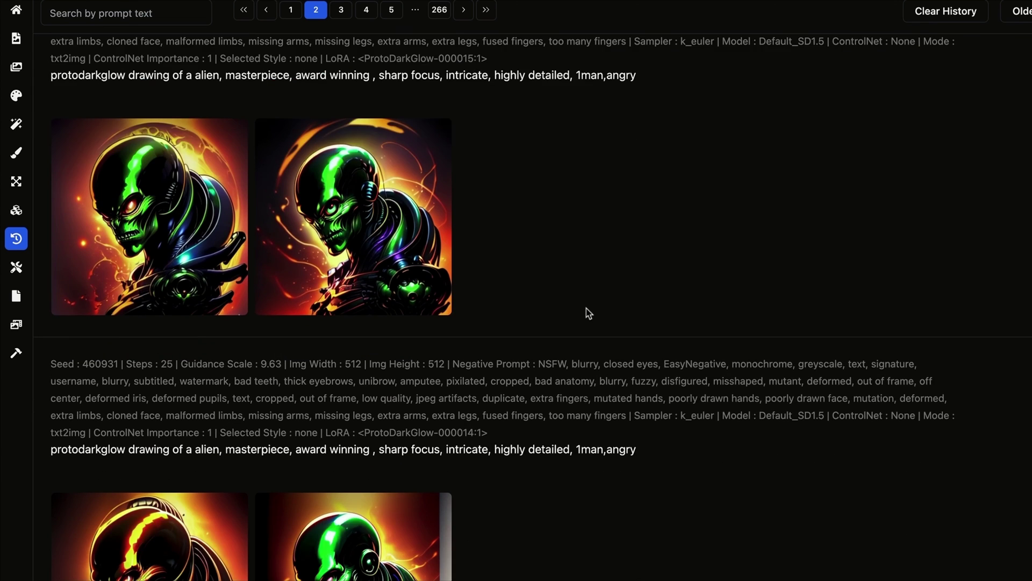
{"action": "scroll", "coordinate": [588, 308], "scroll_direction": "down", "scroll_amount": 9}
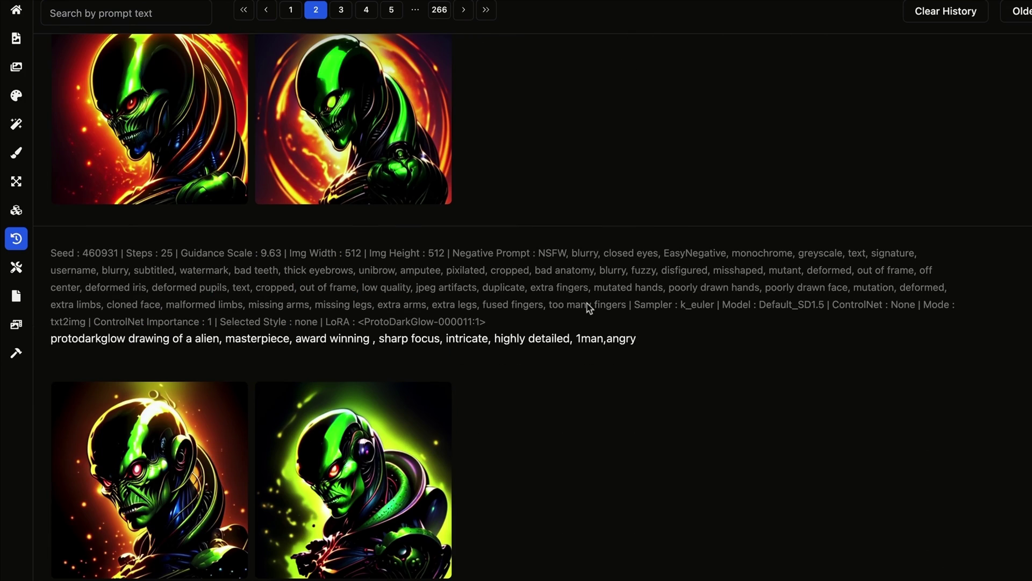
{"action": "scroll", "coordinate": [587, 303], "scroll_direction": "down", "scroll_amount": 9}
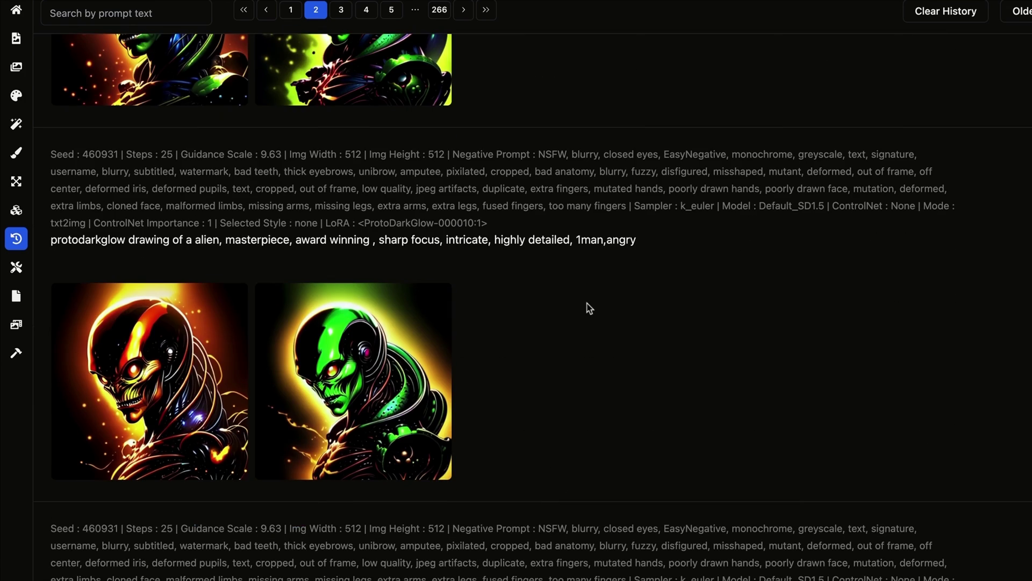
{"action": "scroll", "coordinate": [589, 308], "scroll_direction": "down", "scroll_amount": 9}
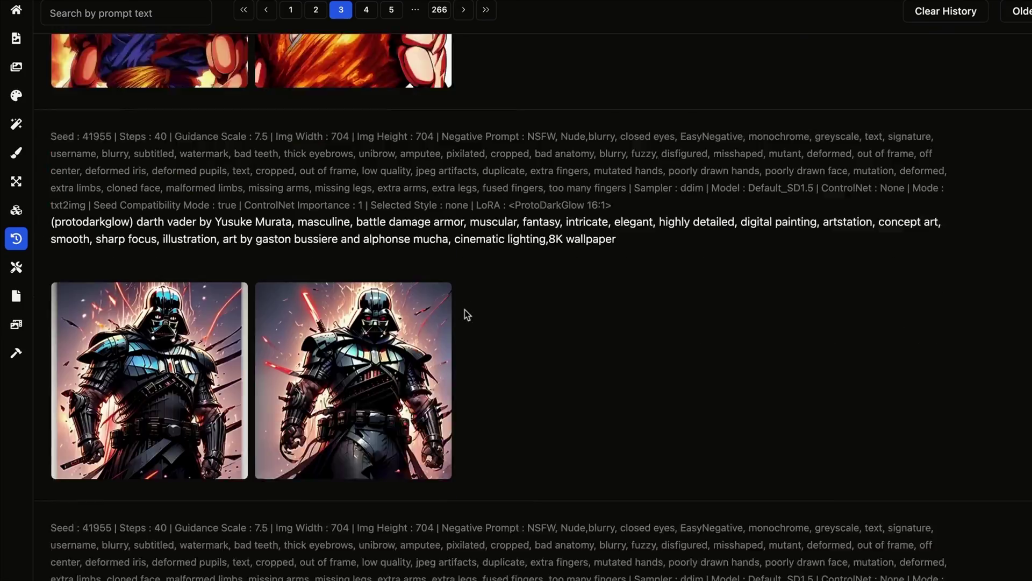
{"action": "scroll", "coordinate": [473, 303], "scroll_direction": "down", "scroll_amount": 2}
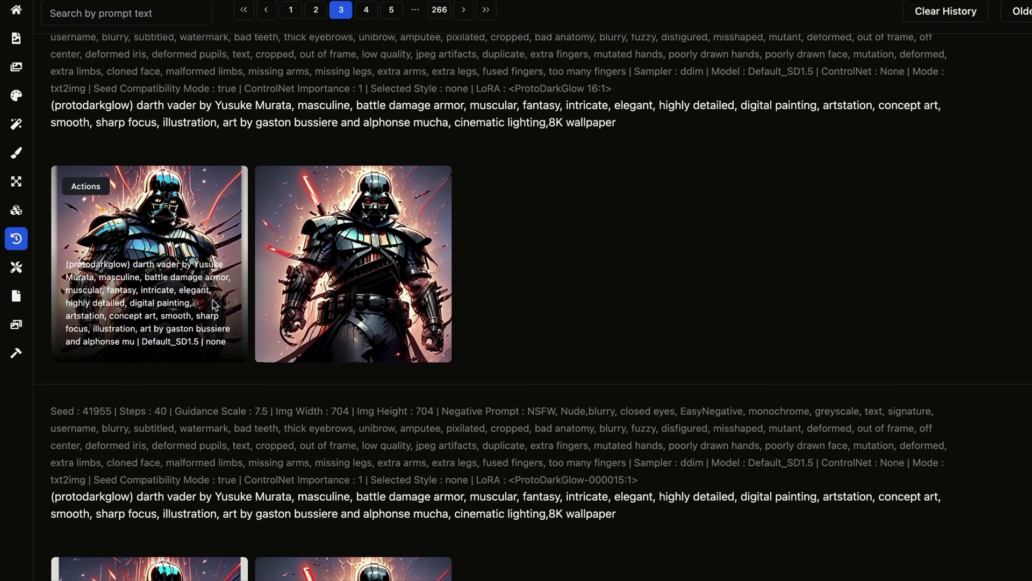
{"action": "scroll", "coordinate": [348, 248], "scroll_direction": "down", "scroll_amount": 6}
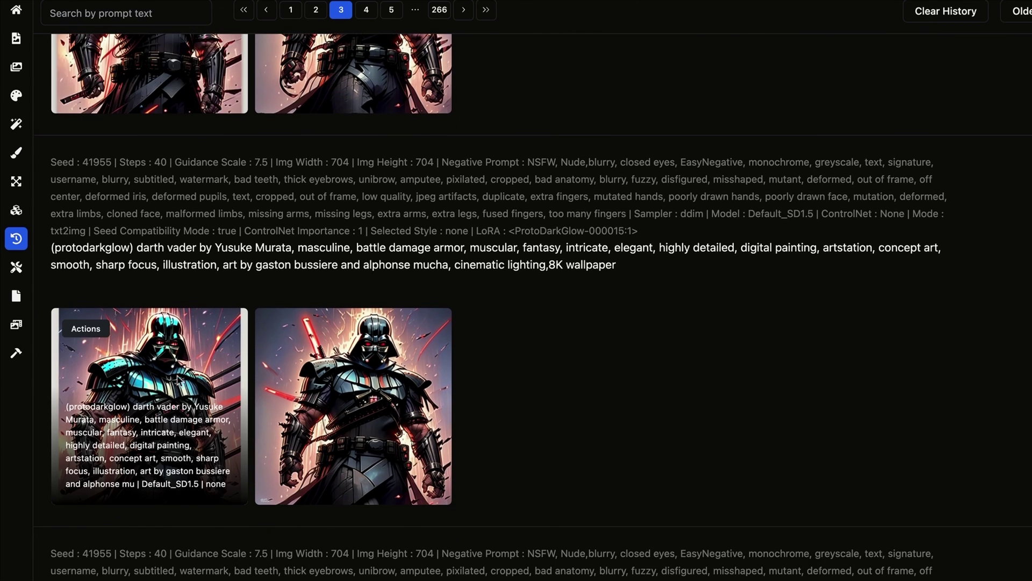
{"action": "key", "text": "Right"}
{"action": "scroll", "coordinate": [661, 235], "scroll_direction": "down", "scroll_amount": 10}
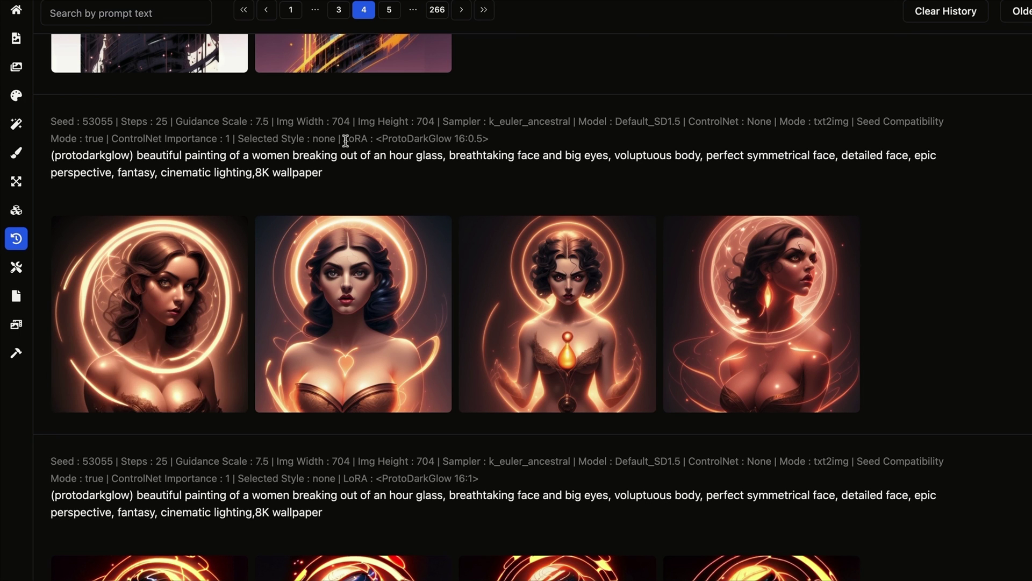
- Bring up an hourglass-woman image on history page 4 for preview
{"action": "mouse_move", "coordinate": [172, 298]}
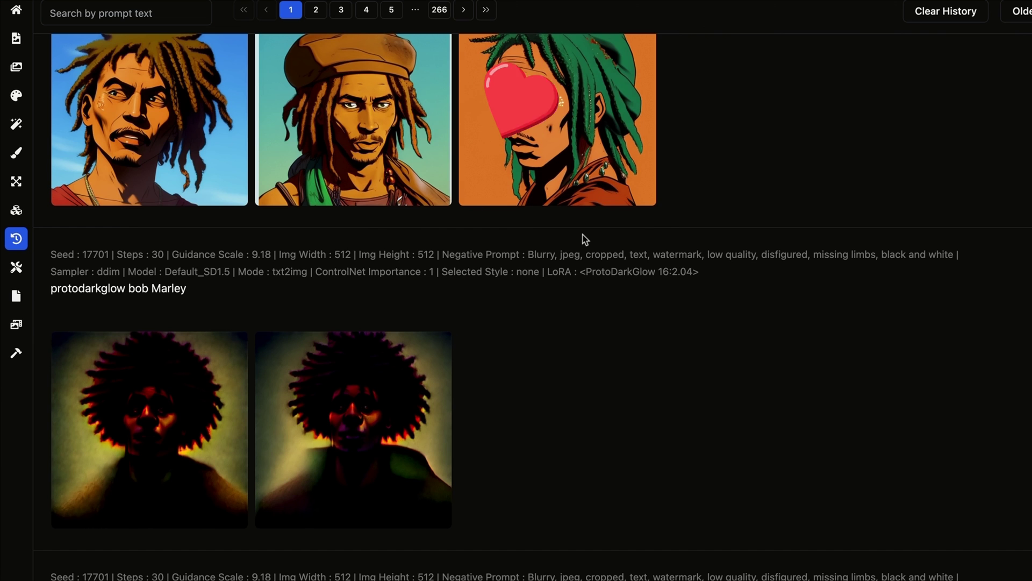
{"action": "scroll", "coordinate": [585, 239], "scroll_direction": "down", "scroll_amount": 5}
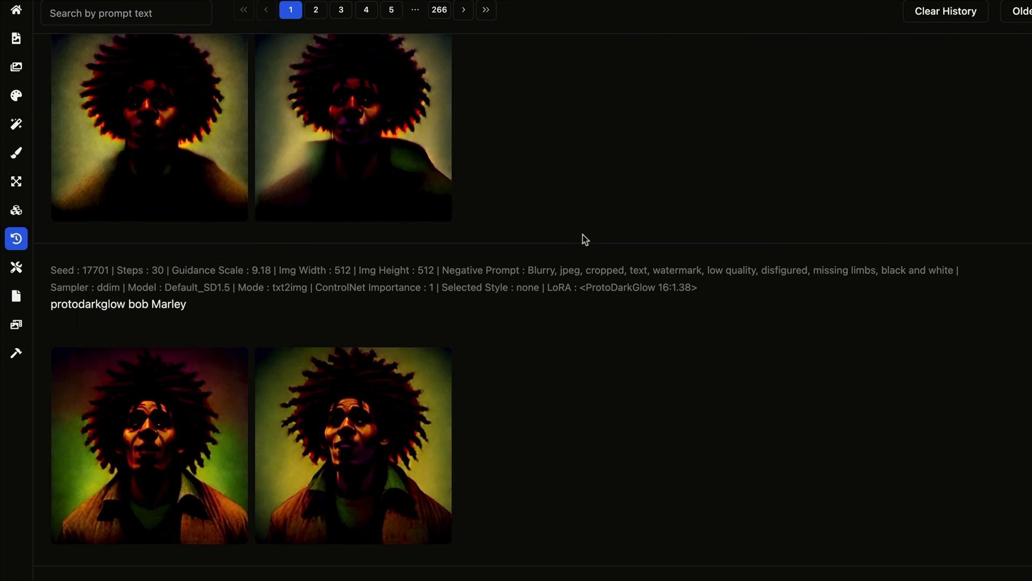
{"action": "scroll", "coordinate": [585, 239], "scroll_direction": "down", "scroll_amount": 20}
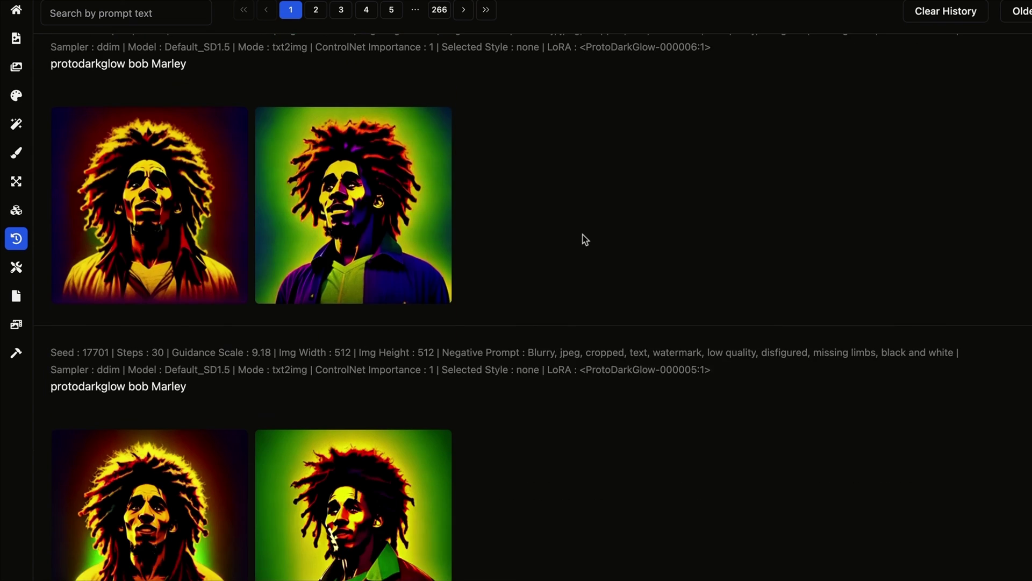
{"action": "scroll", "coordinate": [585, 239], "scroll_direction": "down", "scroll_amount": 6}
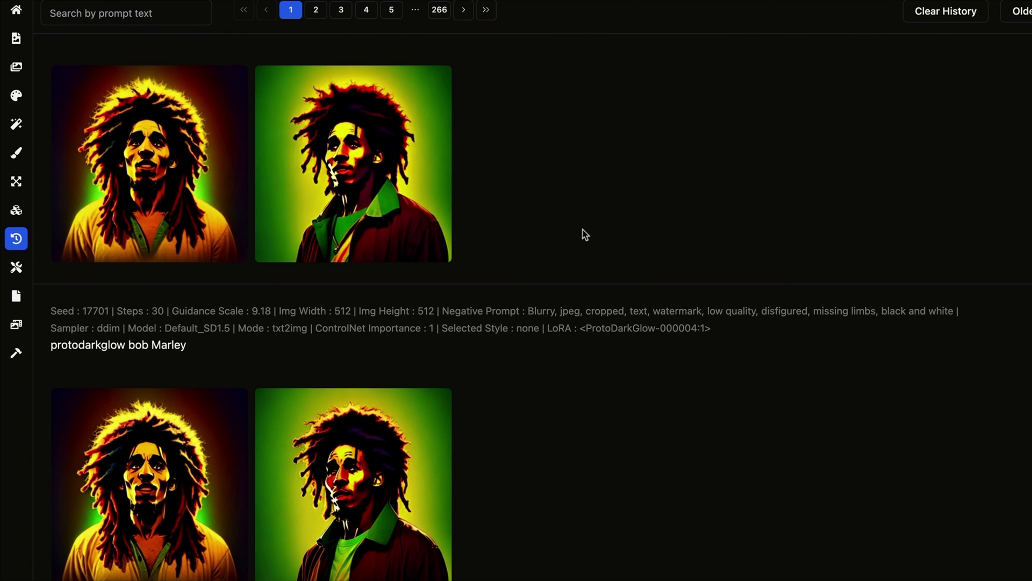